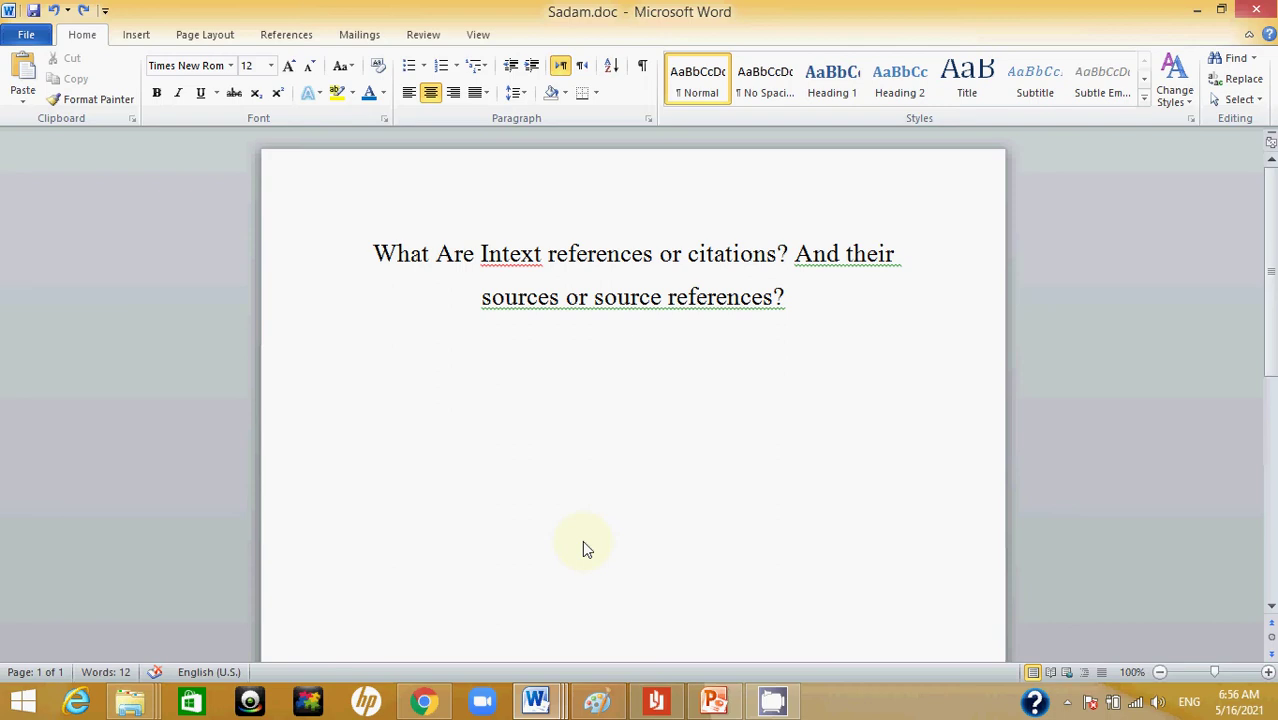
# - Copy the first Introduction paragraph of 2021 A.pdf, from 'Trigonella' to 'used as spice in foods'
pyautogui.click(662, 706)
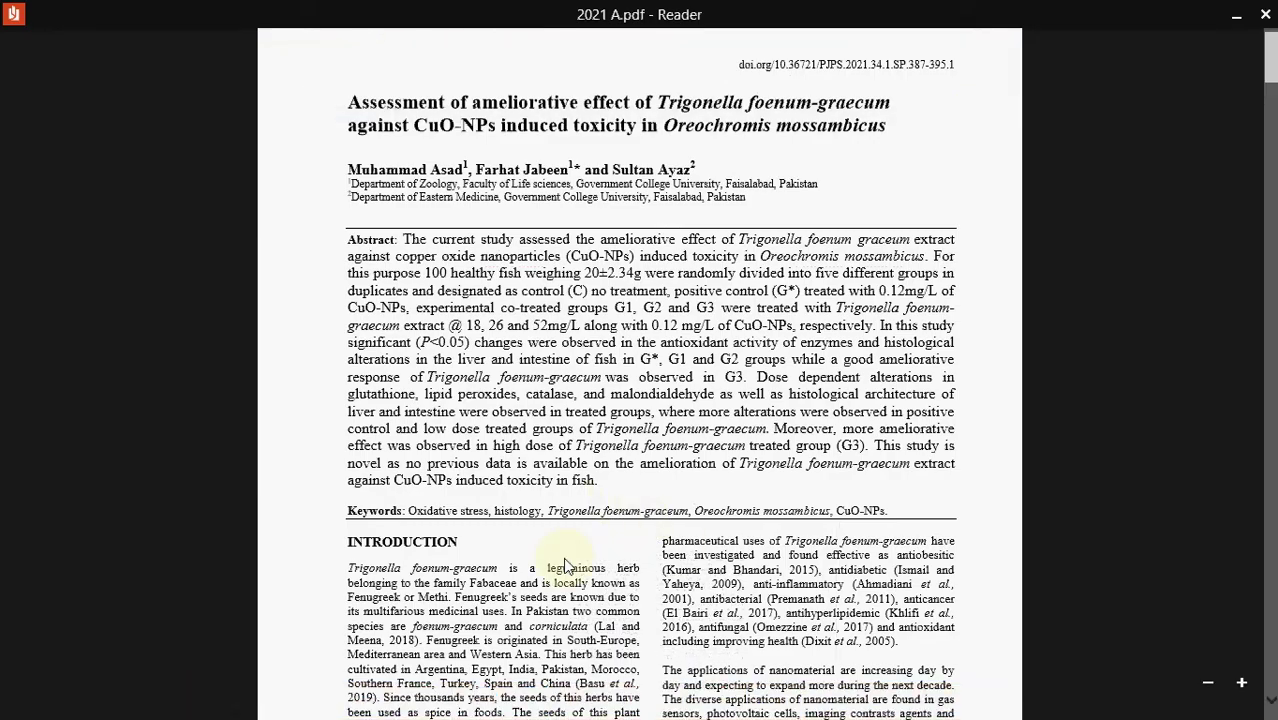
pyautogui.scroll(-3, 565, 565)
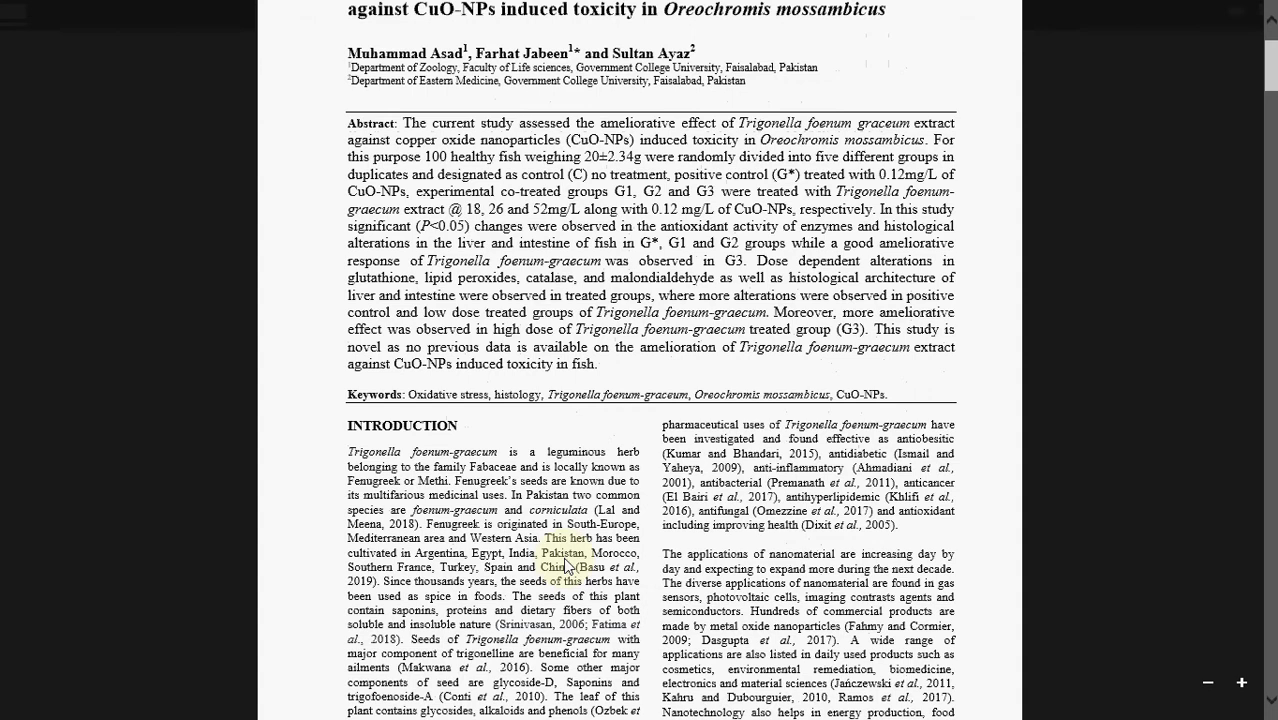
pyautogui.scroll(-2, 565, 565)
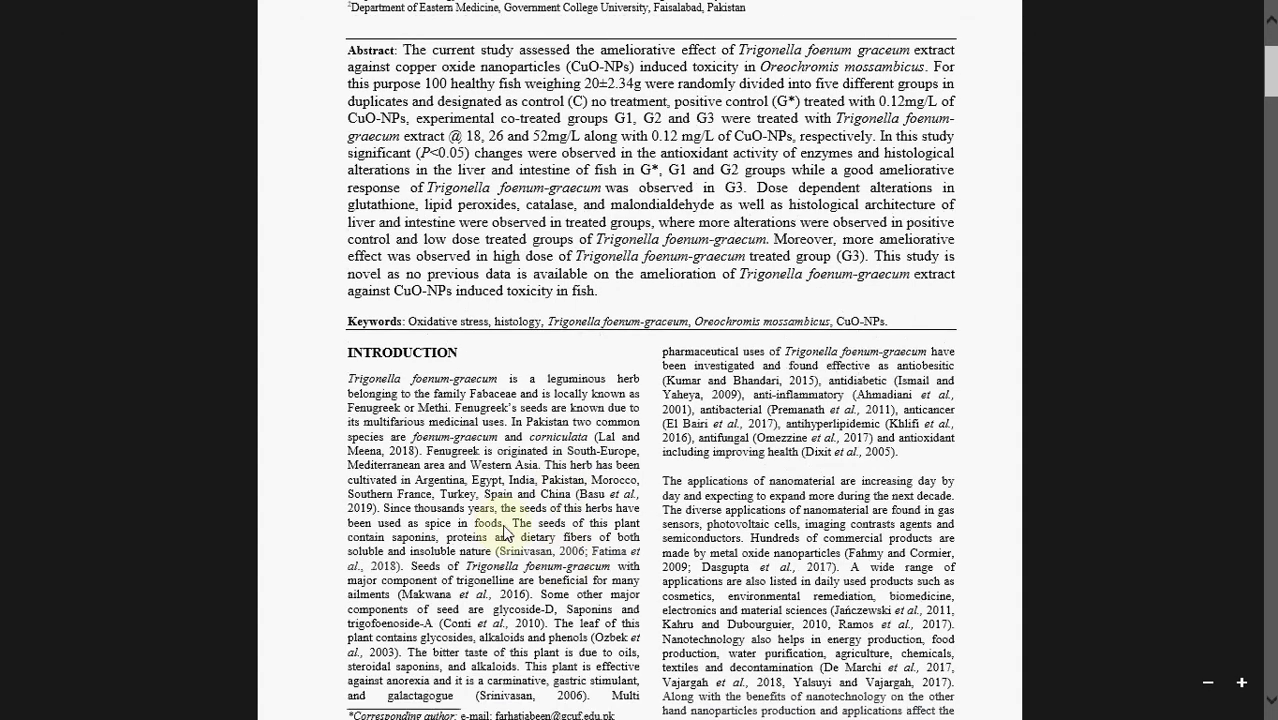
pyautogui.moveTo(504, 528); pyautogui.dragTo(341, 371)
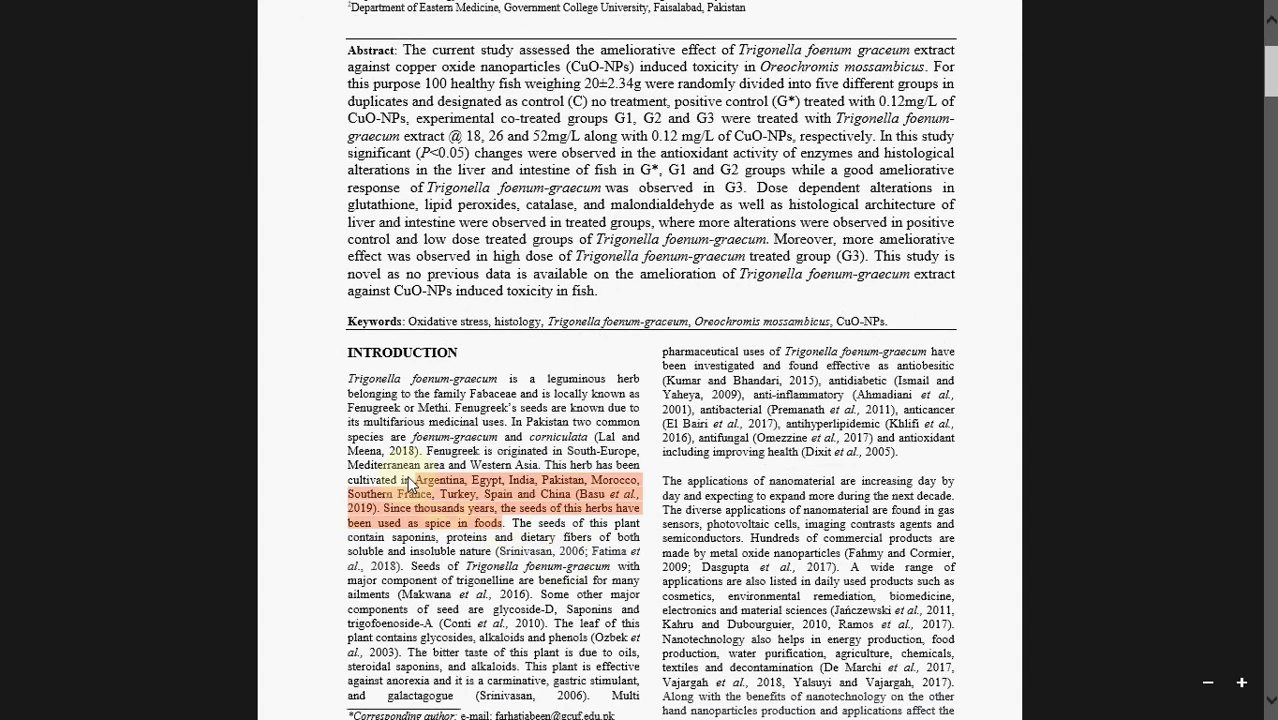
pyautogui.click(342, 374)
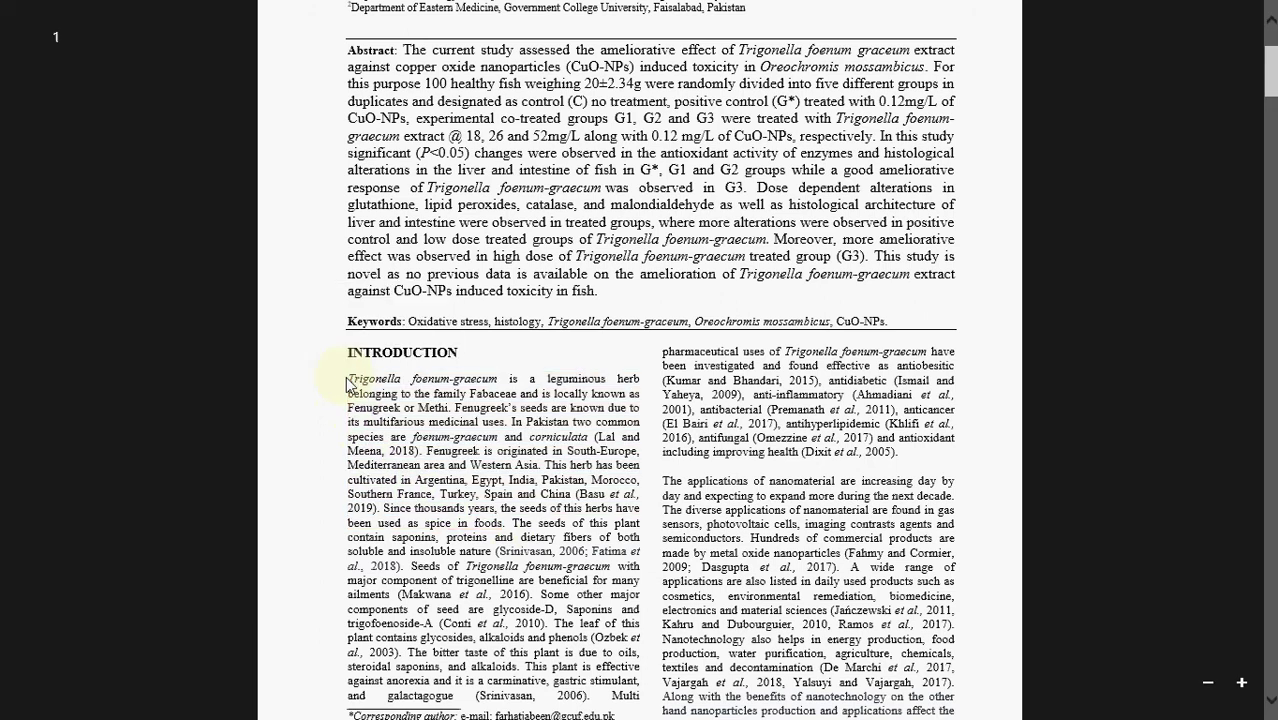
pyautogui.moveTo(347, 376); pyautogui.dragTo(508, 528)
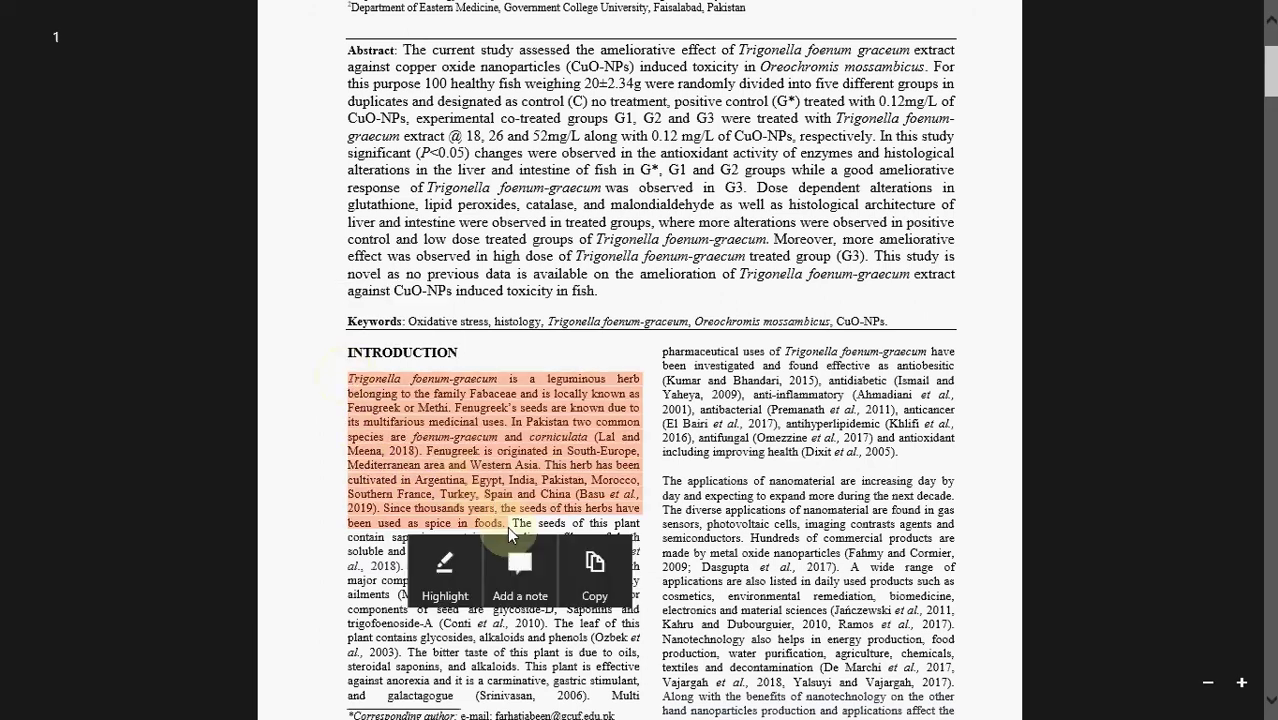
pyautogui.click(590, 598)
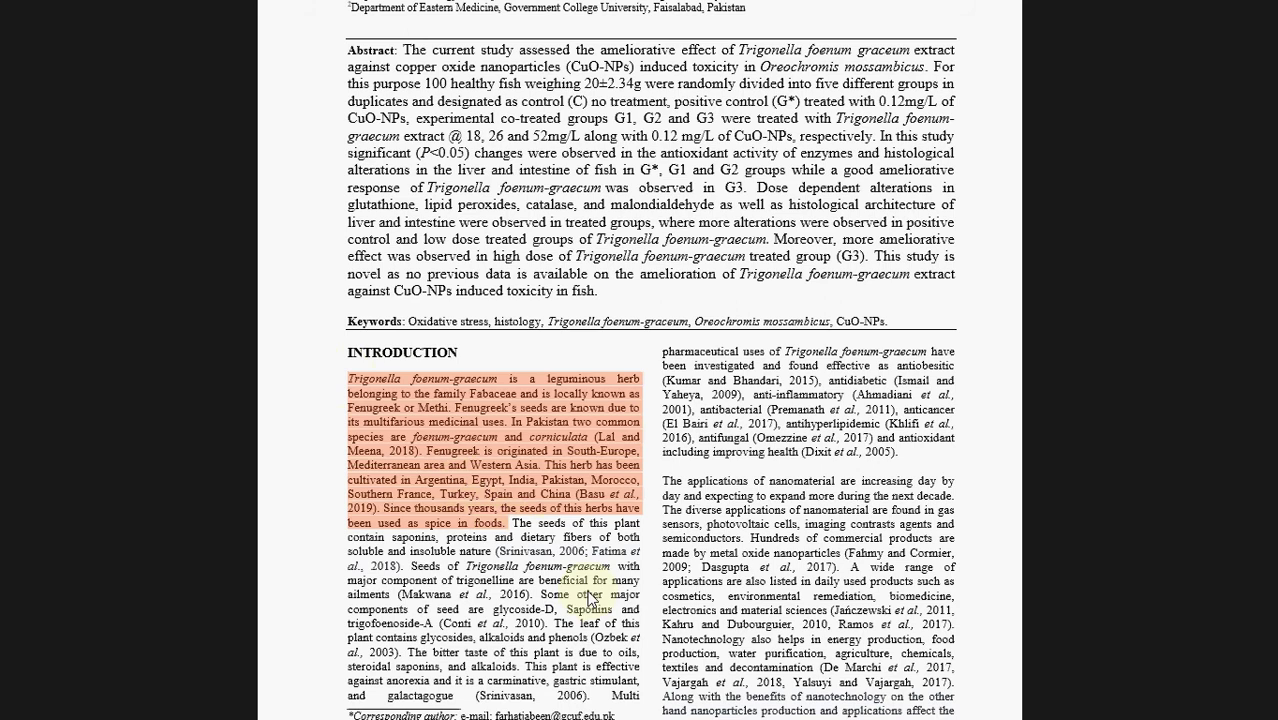
pyautogui.press('super+space')
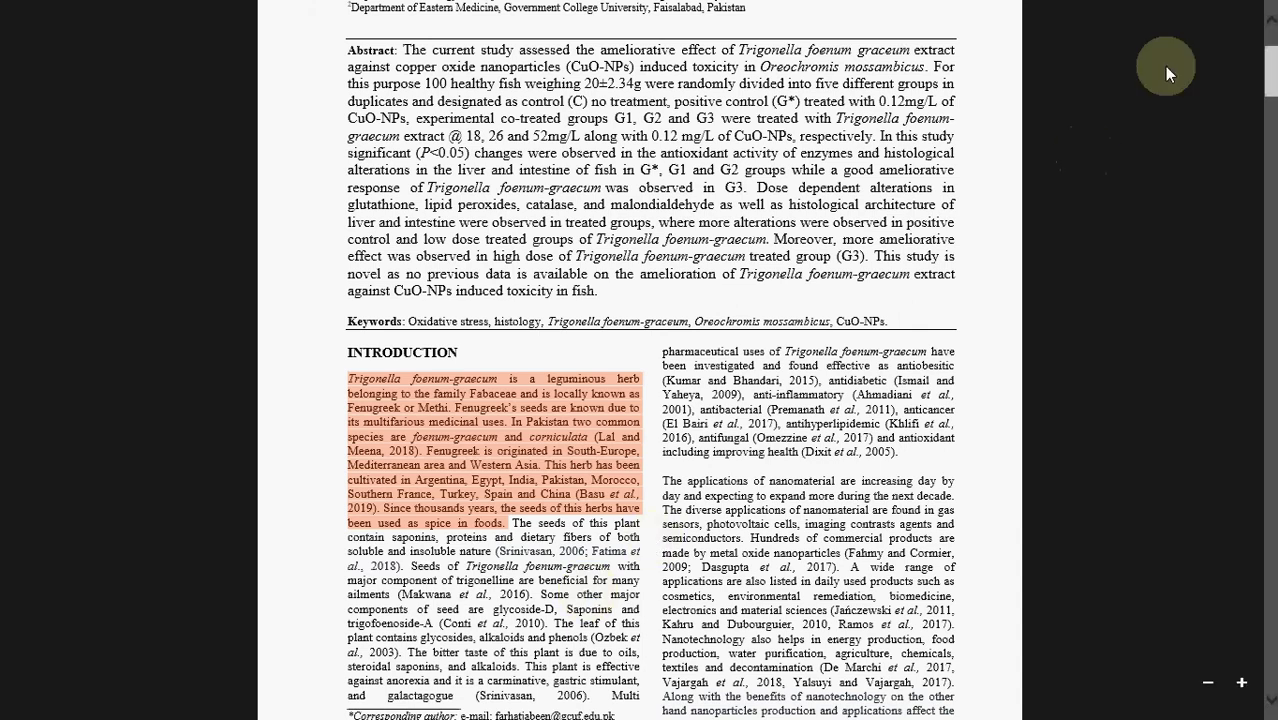
pyautogui.moveTo(1165, 4)
pyautogui.click(1232, 8)
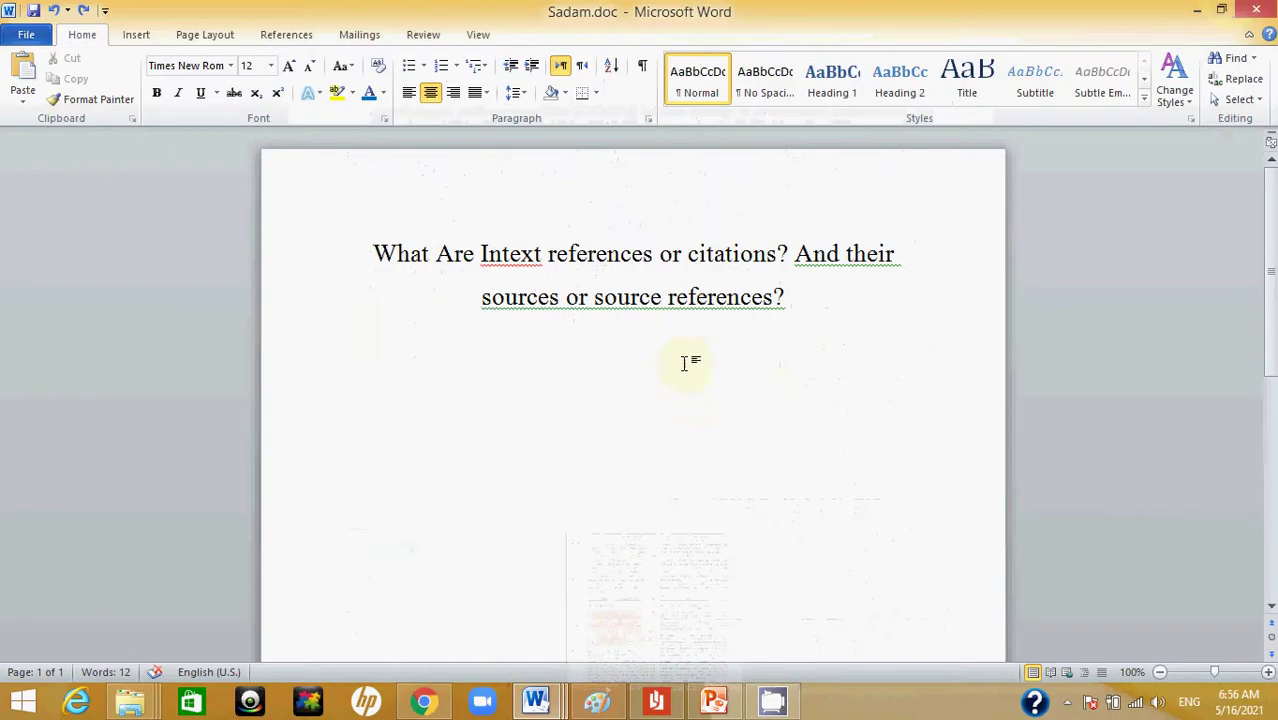
# - Paste the Fenugreek paragraph below the heading as plain text in Automatic font colour
pyautogui.rightClick(648, 350)
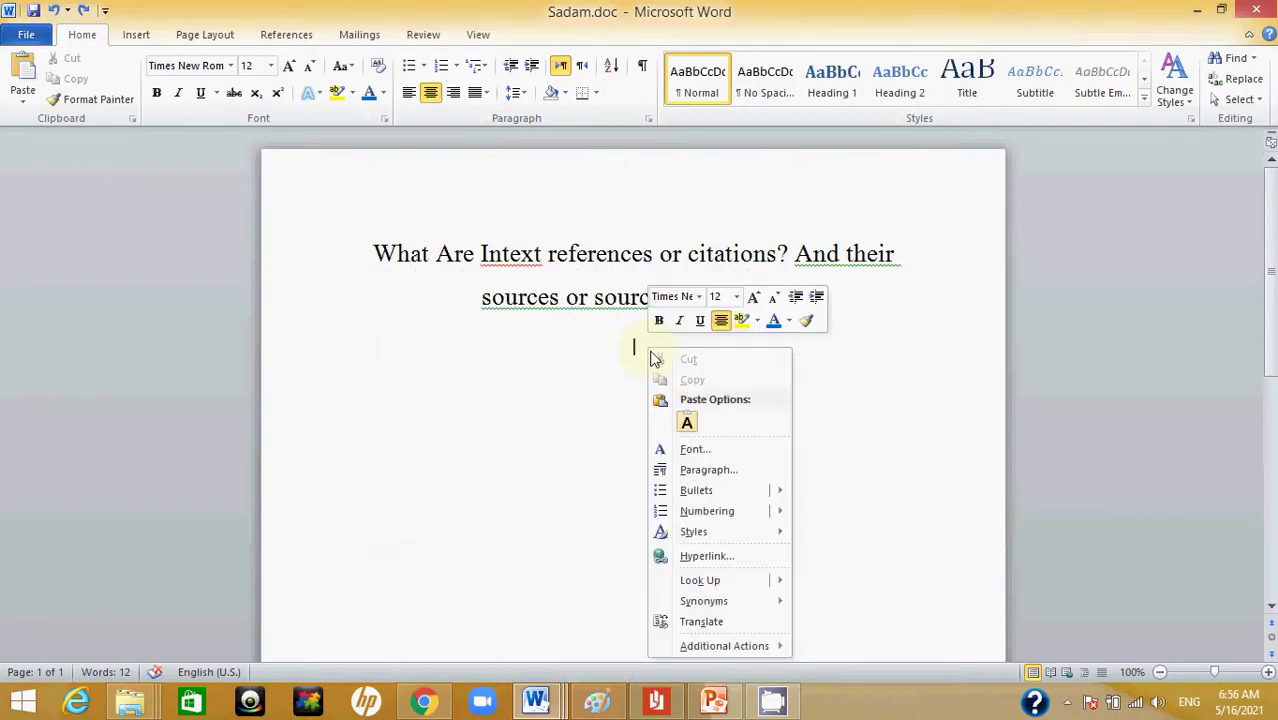
pyautogui.click(687, 422)
pyautogui.tripleClick(671, 476)
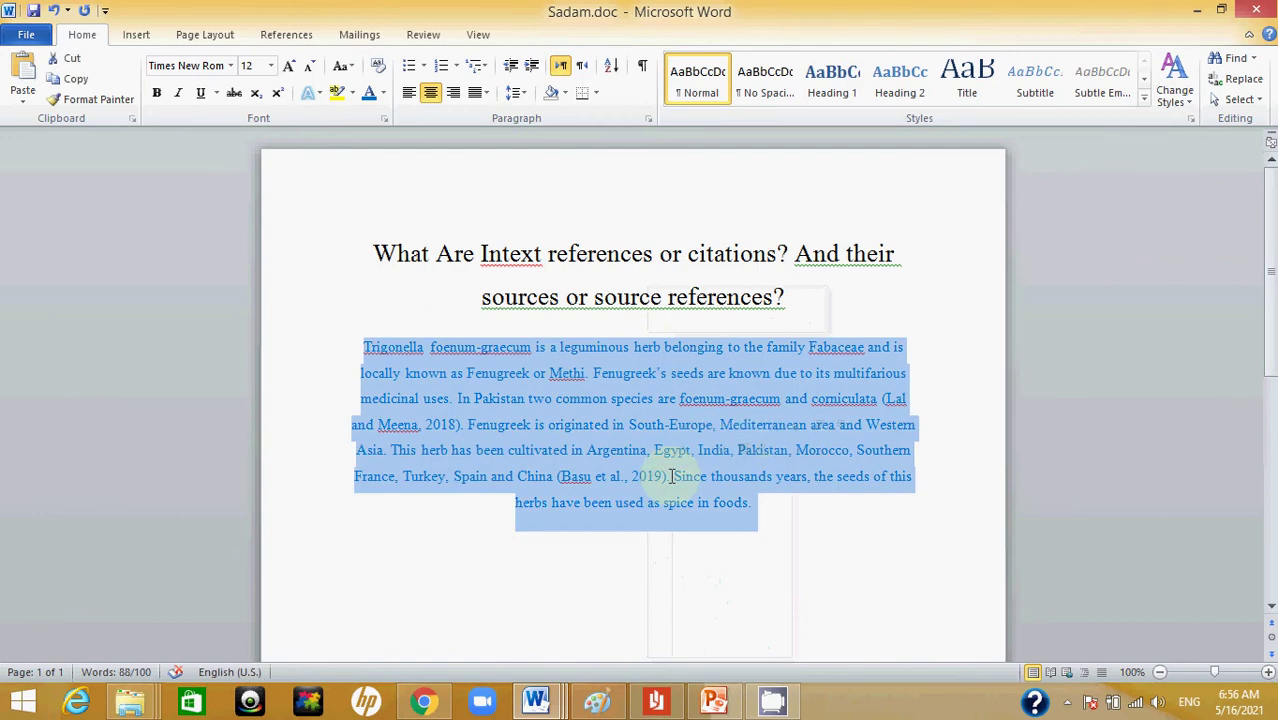
pyautogui.click(383, 93)
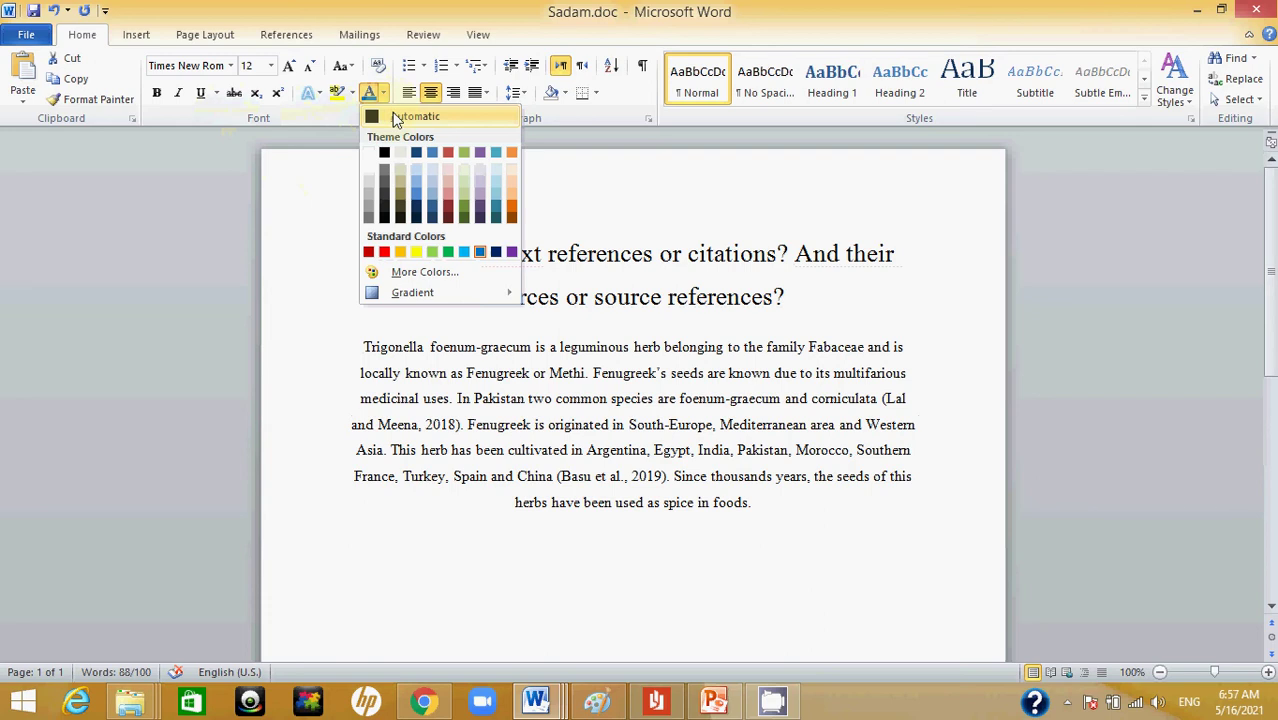
pyautogui.click(395, 117)
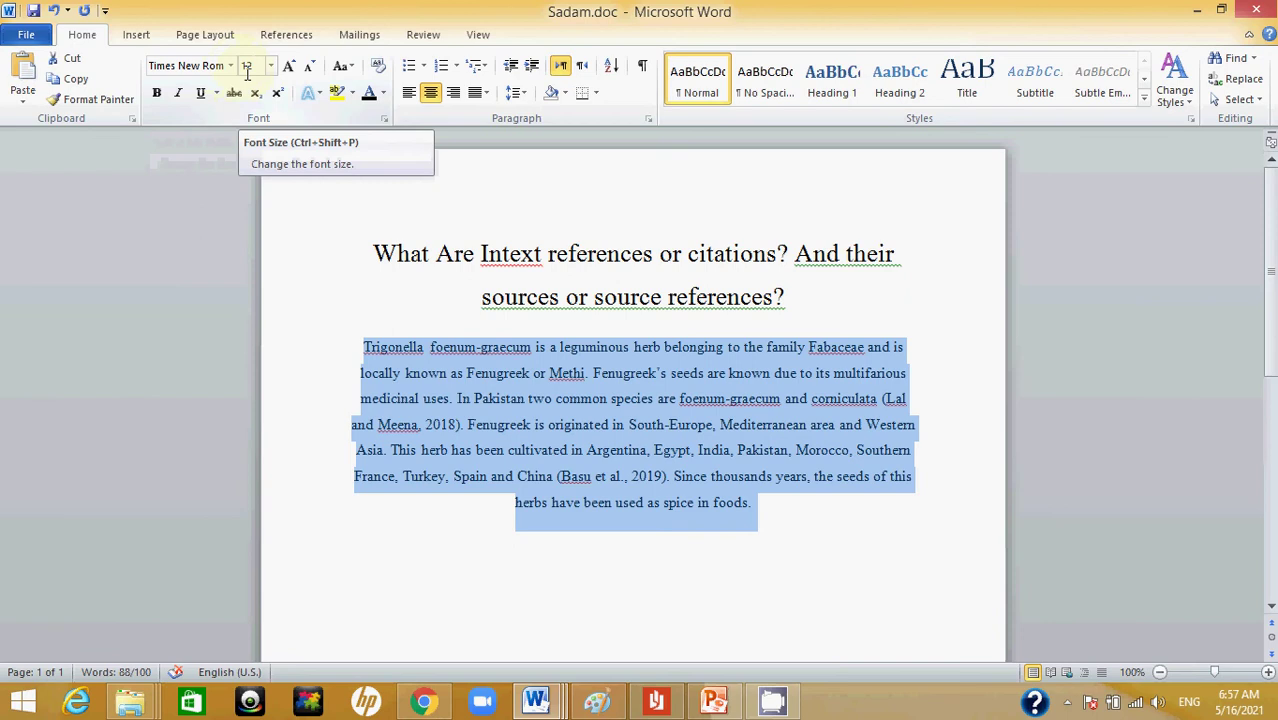
# - Fully justify the pasted Fenugreek paragraph
pyautogui.click(516, 92)
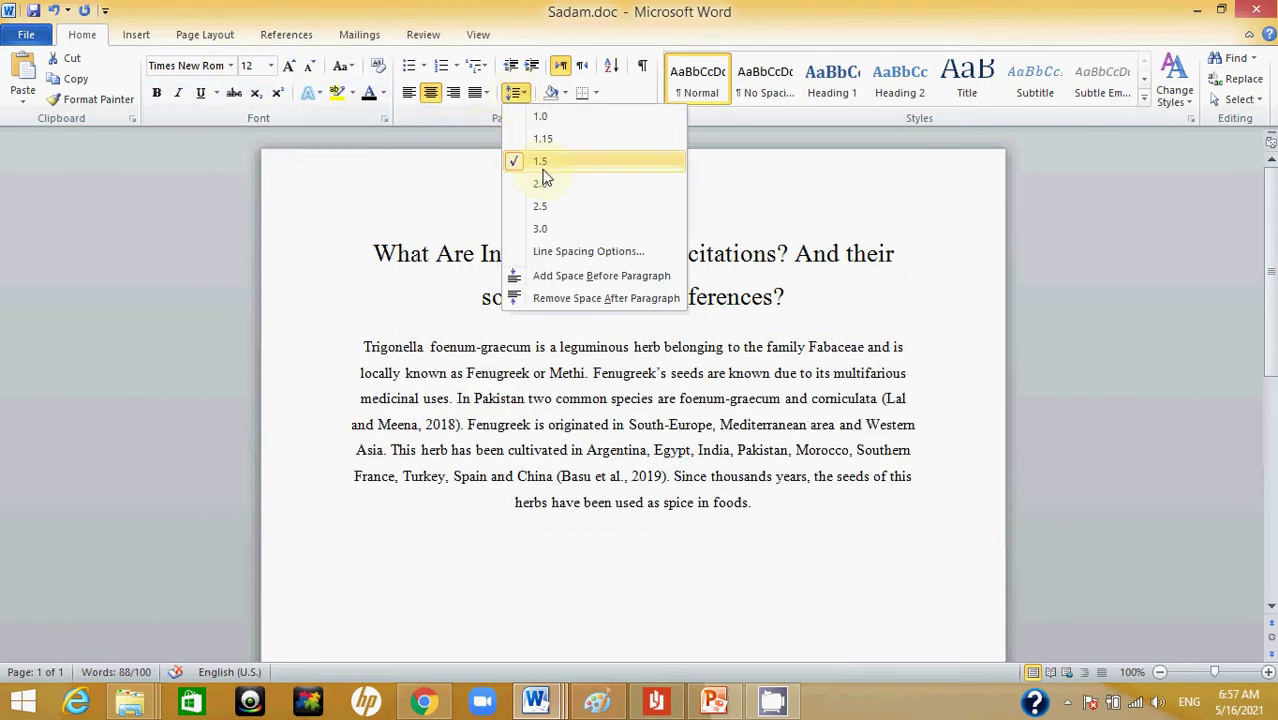
pyautogui.click(479, 93)
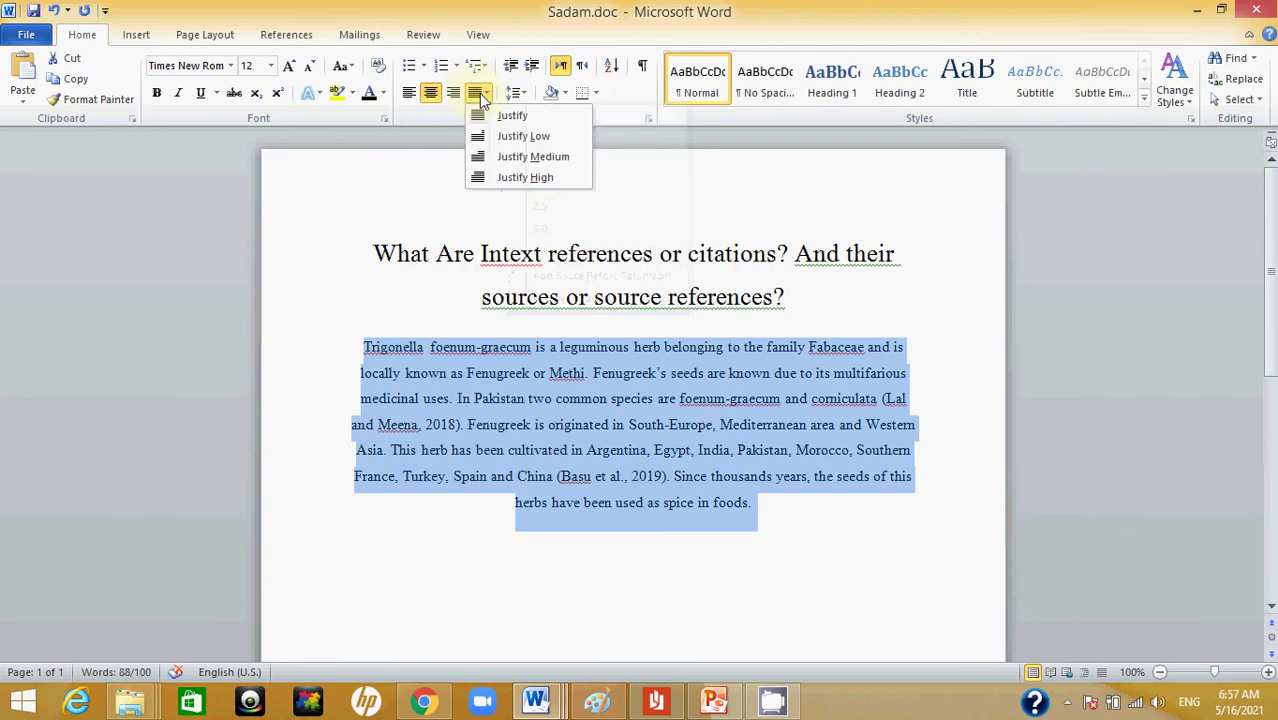
pyautogui.click(505, 120)
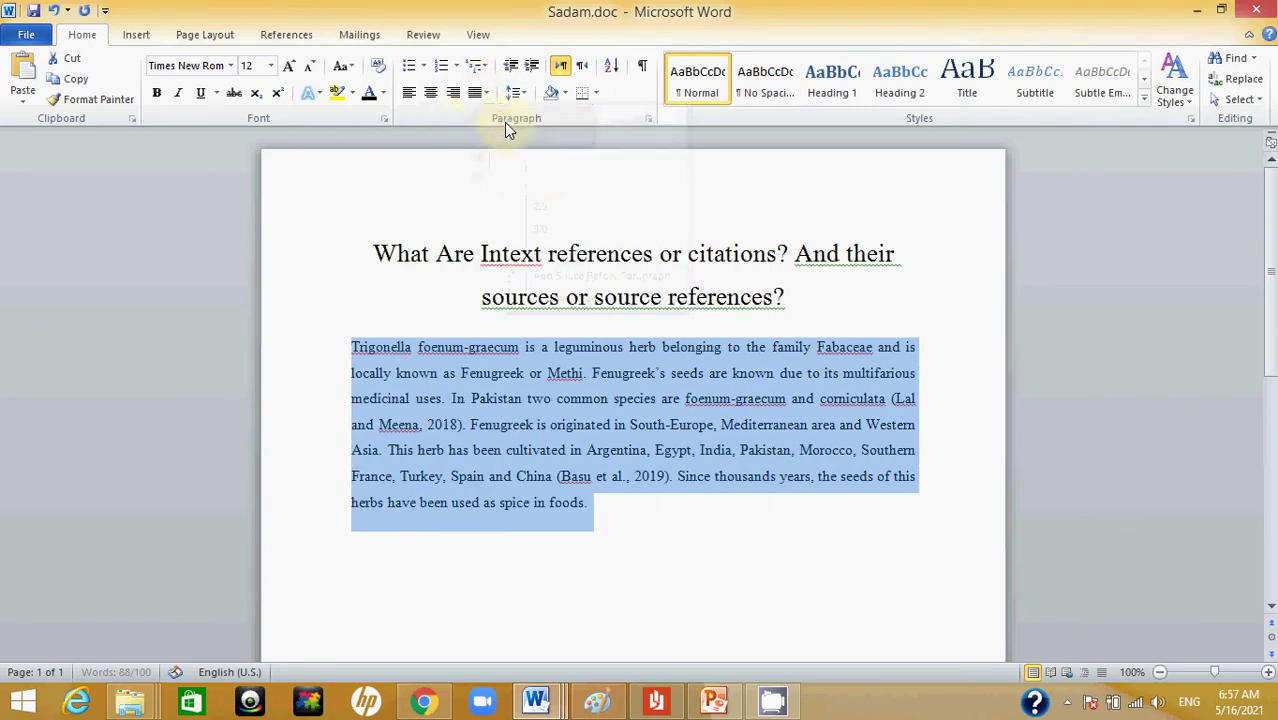
pyautogui.click(588, 450)
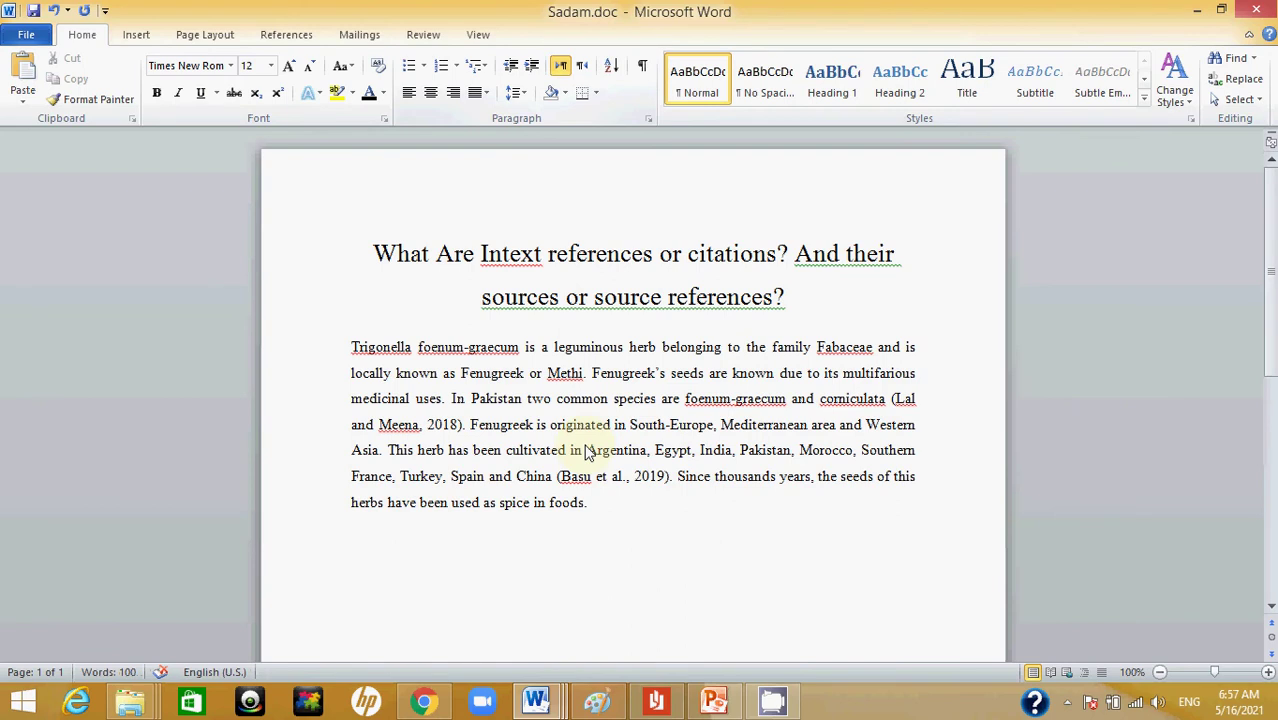
# - Italicize 'Trigonella foenum-graecum' at the start of the Fenugreek paragraph
pyautogui.moveTo(522, 352); pyautogui.dragTo(367, 358)
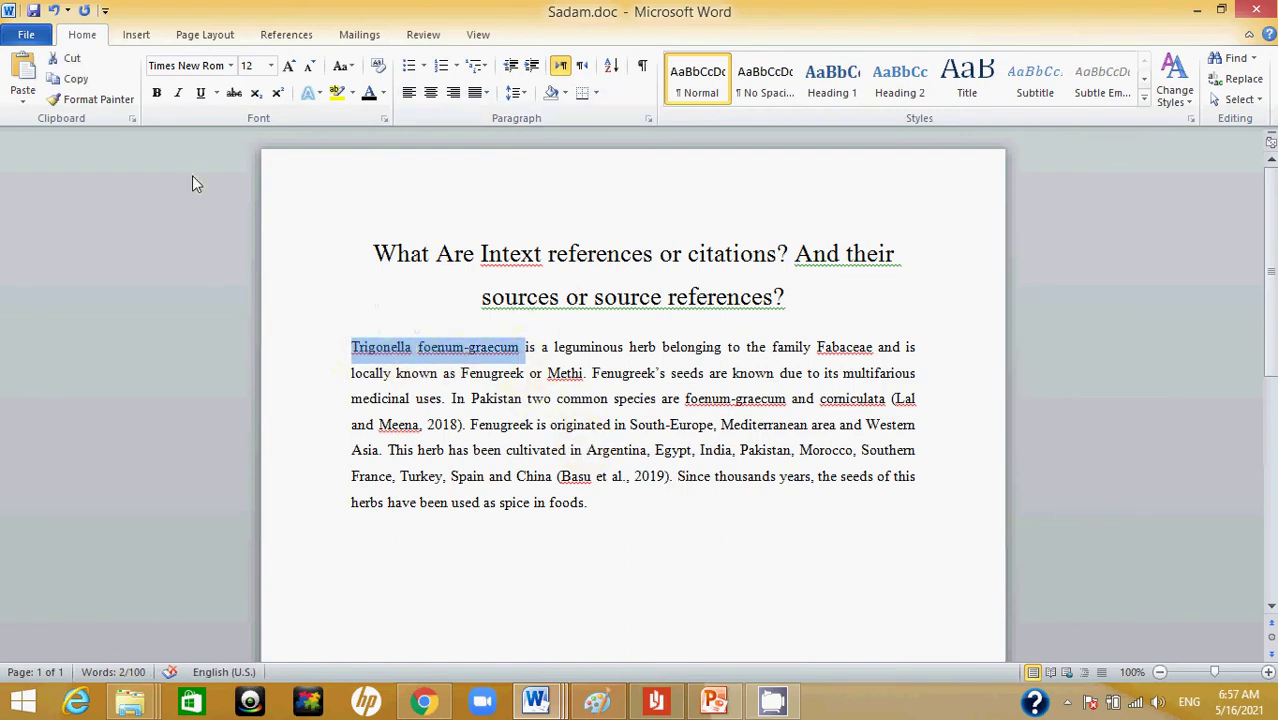
pyautogui.click(178, 92)
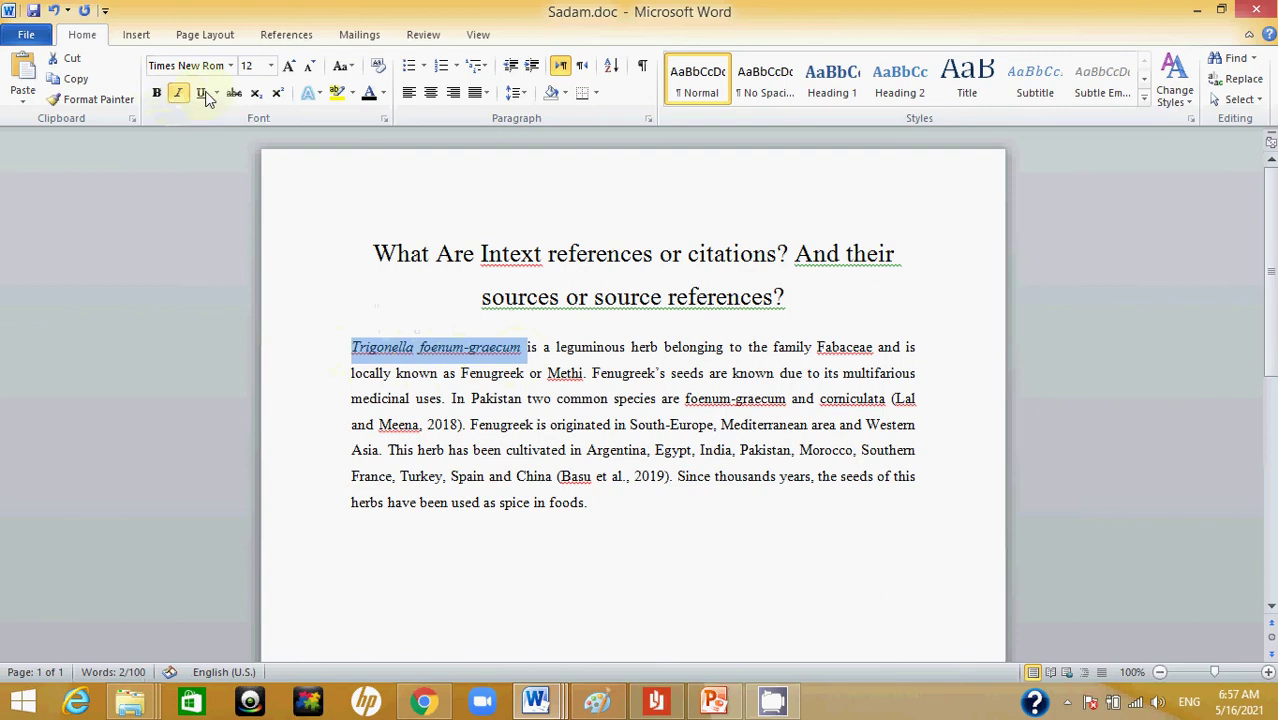
pyautogui.click(490, 358)
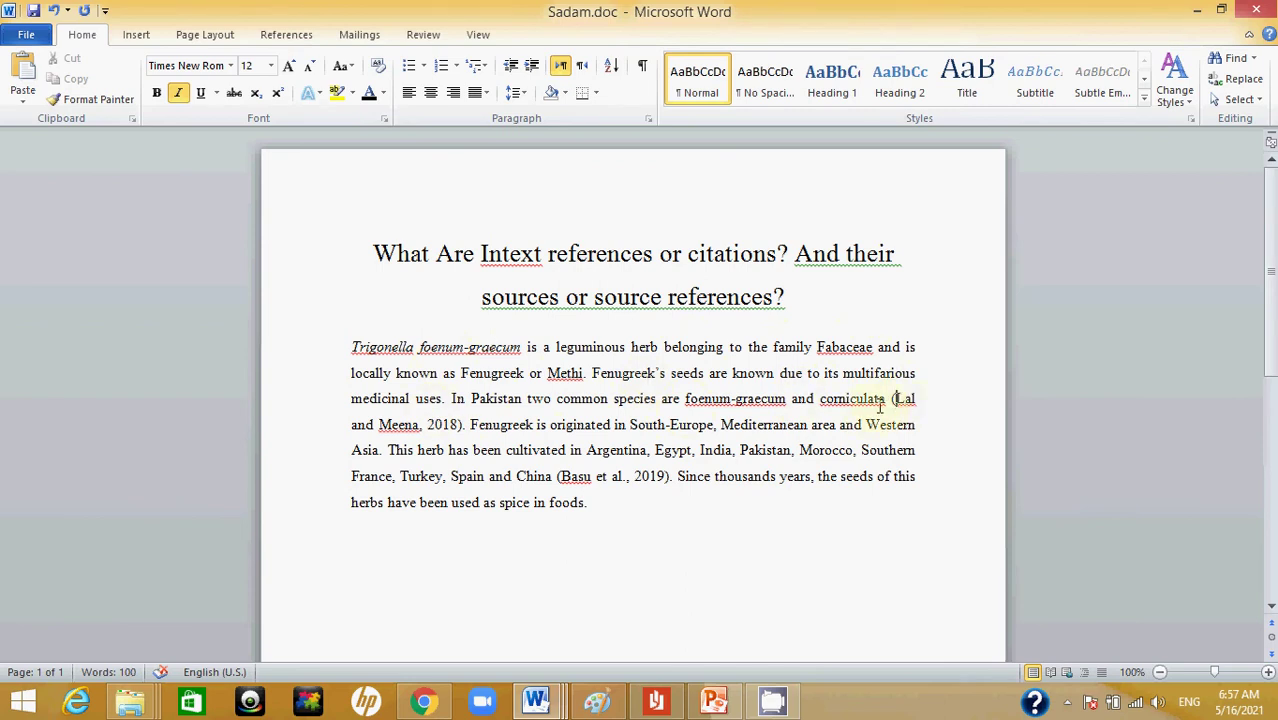
# - Color the 'Lal and Meena, 2018' in-text citation standard red
pyautogui.moveTo(887, 400); pyautogui.dragTo(460, 424)
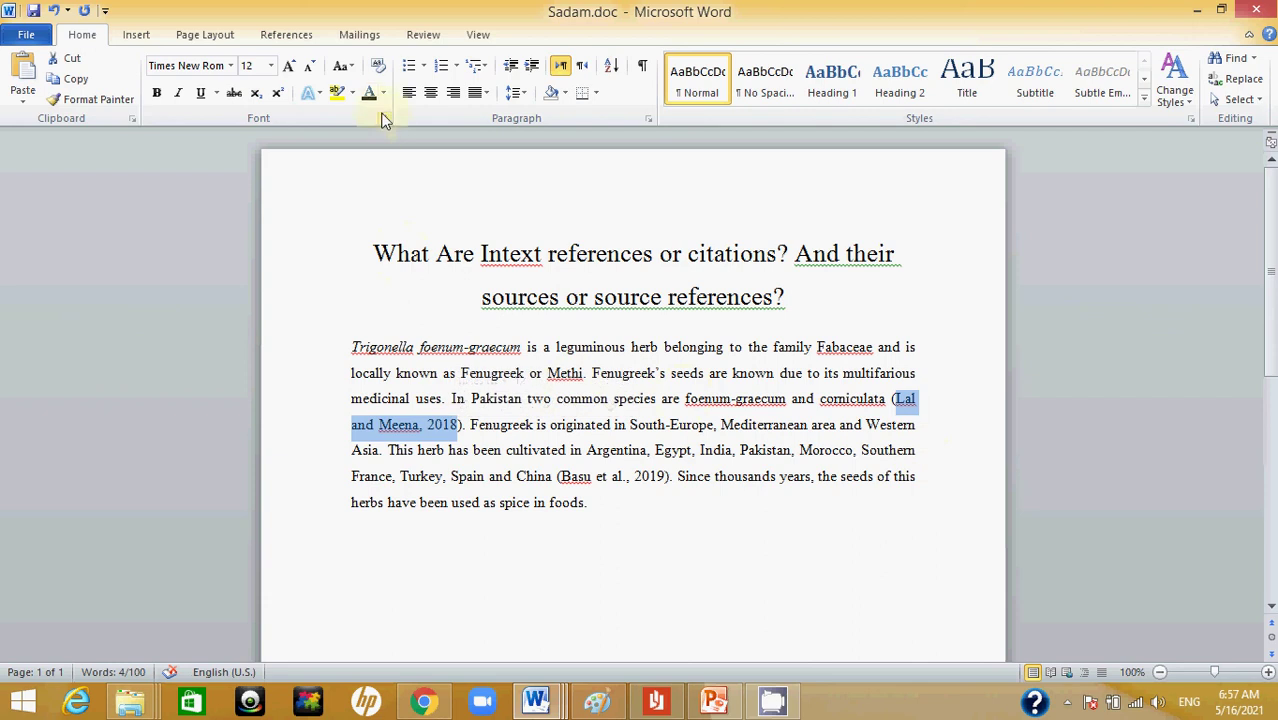
pyautogui.click(383, 93)
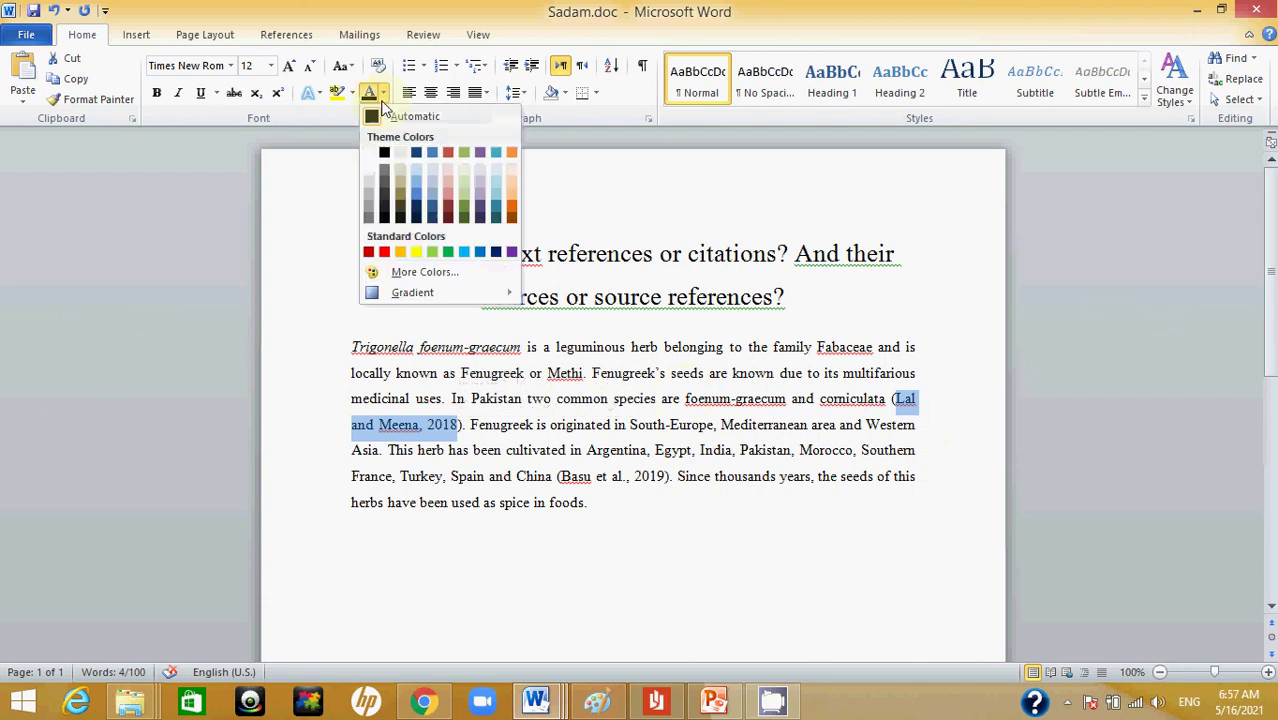
pyautogui.click(388, 257)
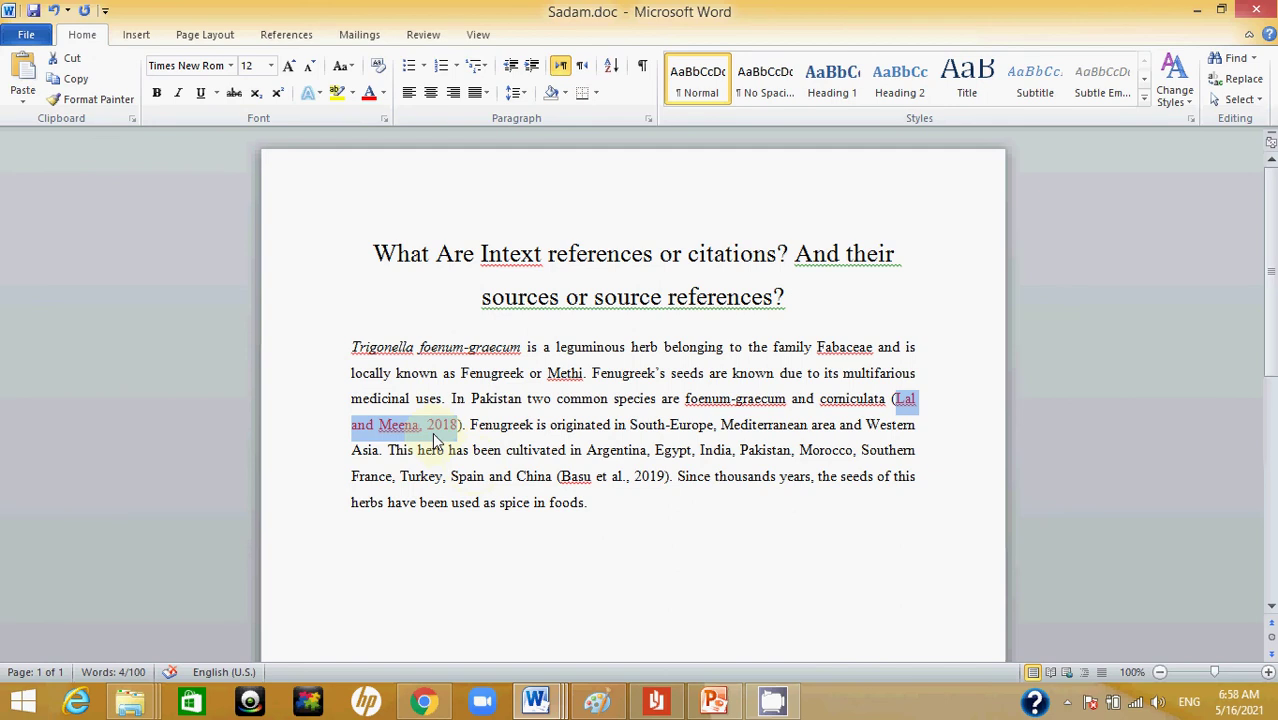
pyautogui.click(433, 428)
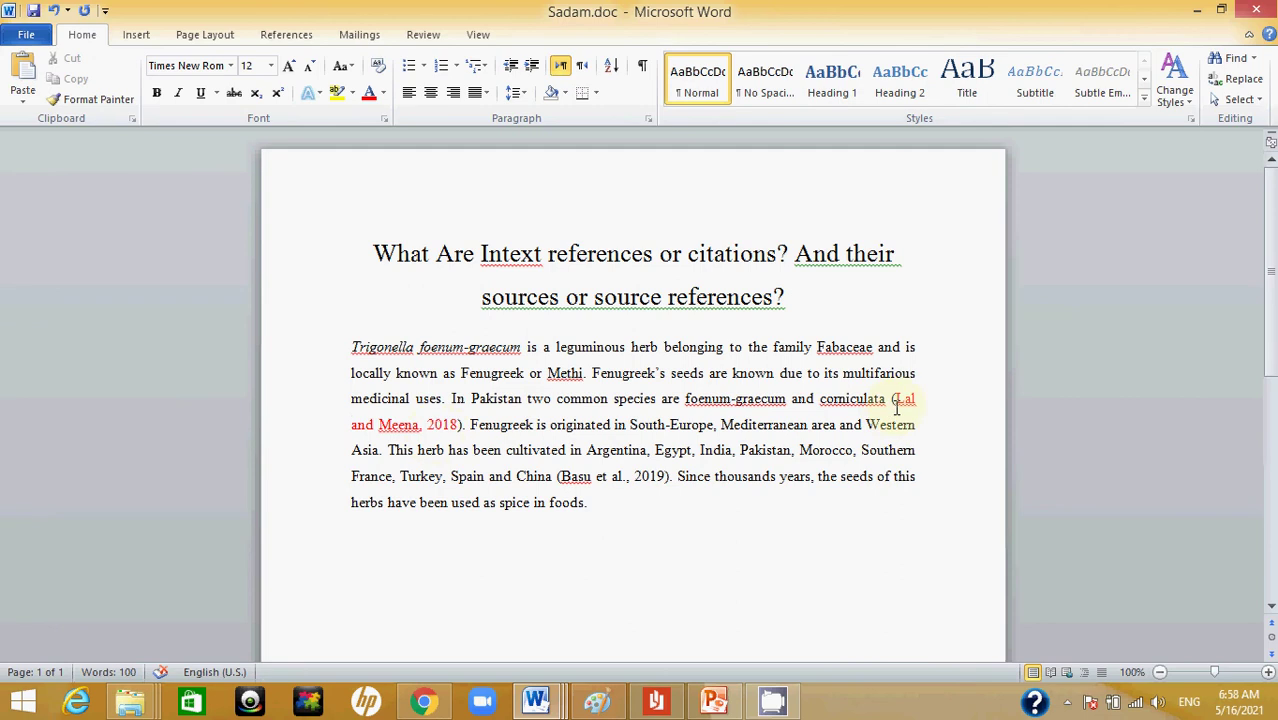
pyautogui.moveTo(895, 400); pyautogui.dragTo(458, 424)
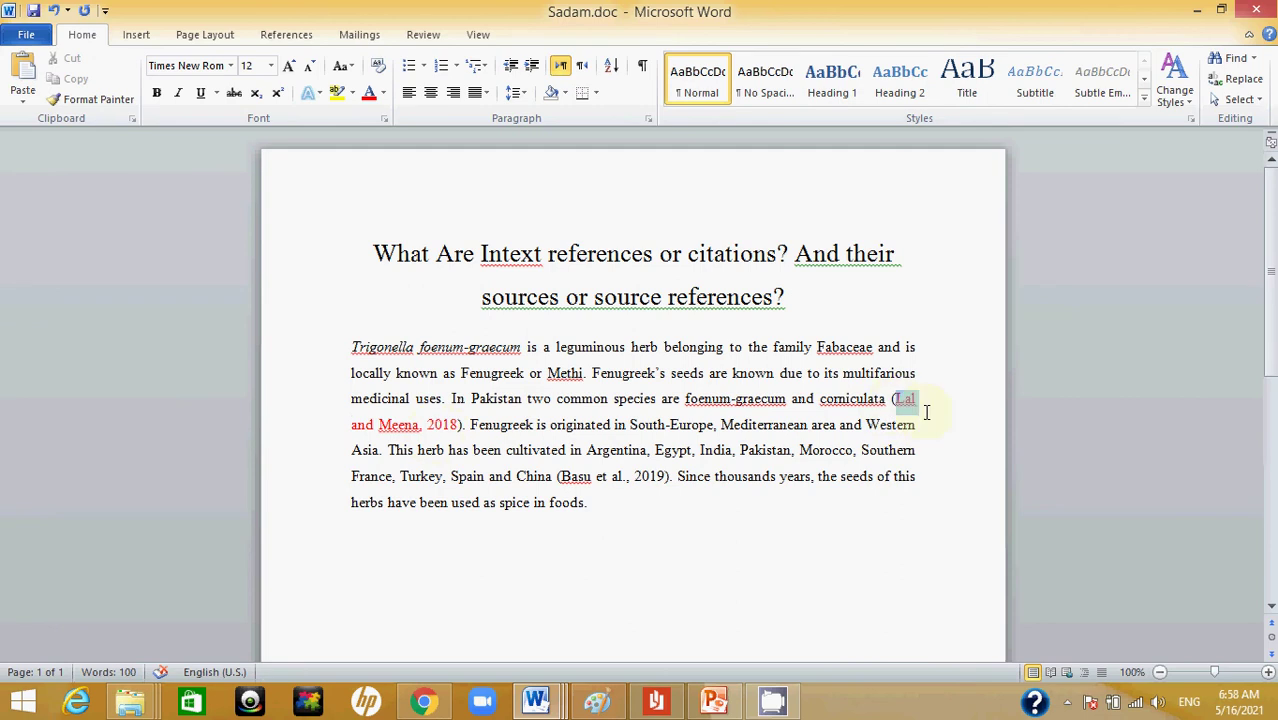
pyautogui.click(458, 424)
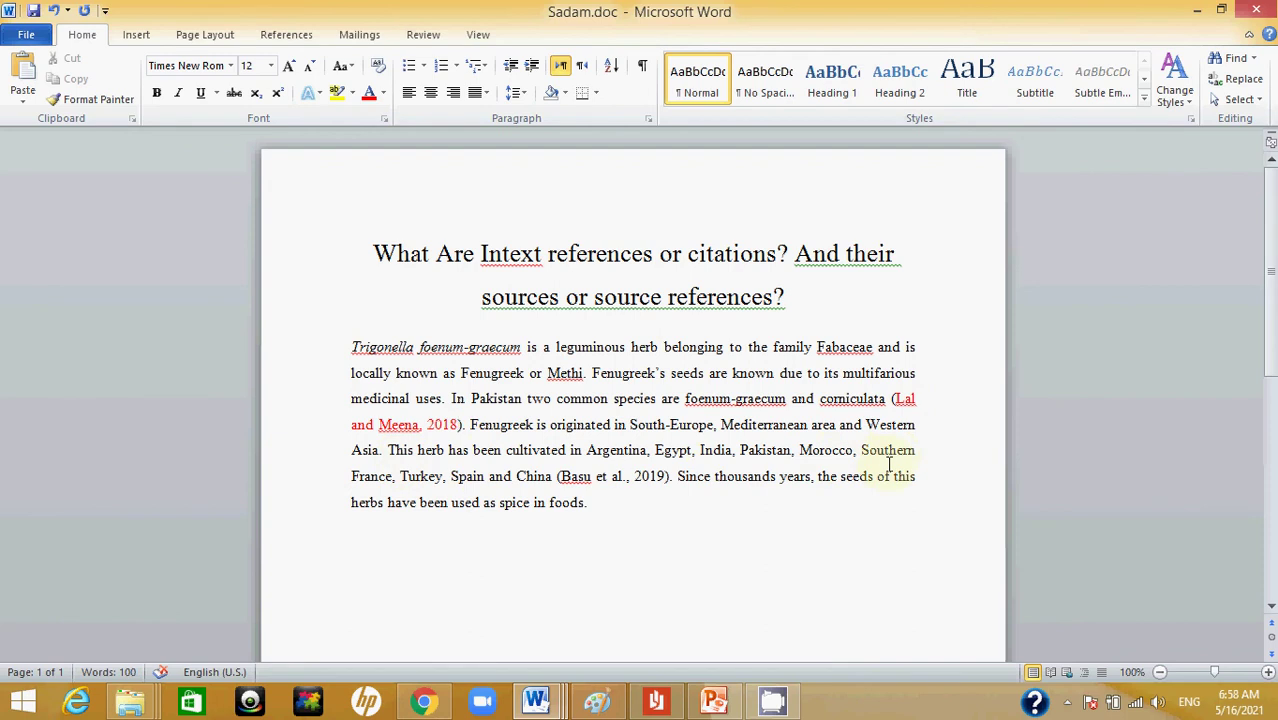
pyautogui.scroll(-1, 889, 464)
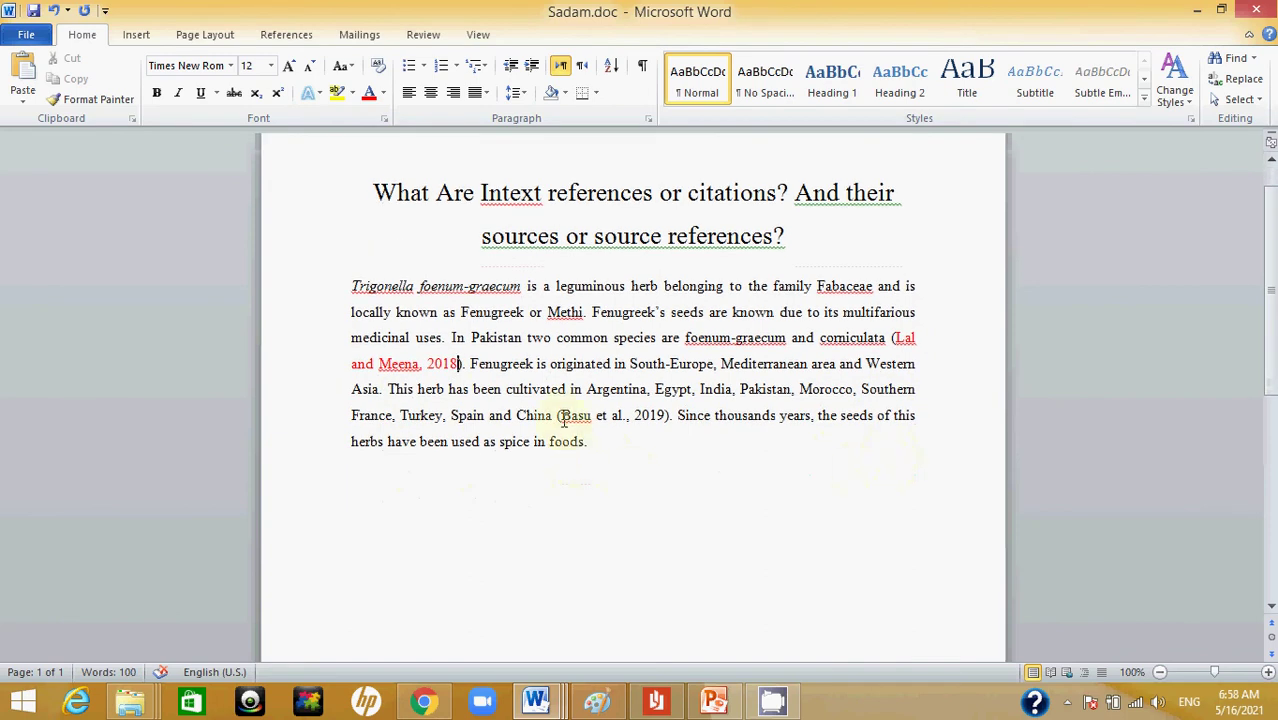
# - Color the 'Basu et al., 2019' citation red as well
pyautogui.moveTo(560, 415); pyautogui.dragTo(665, 420)
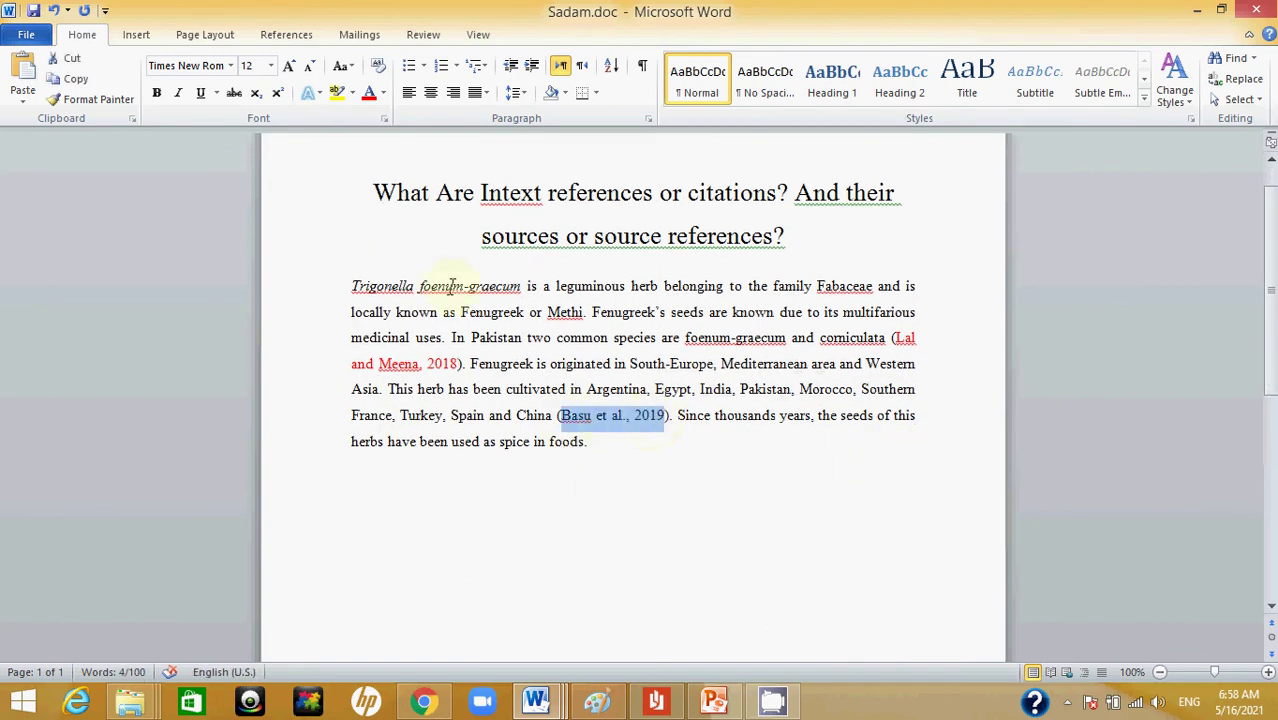
pyautogui.click(368, 97)
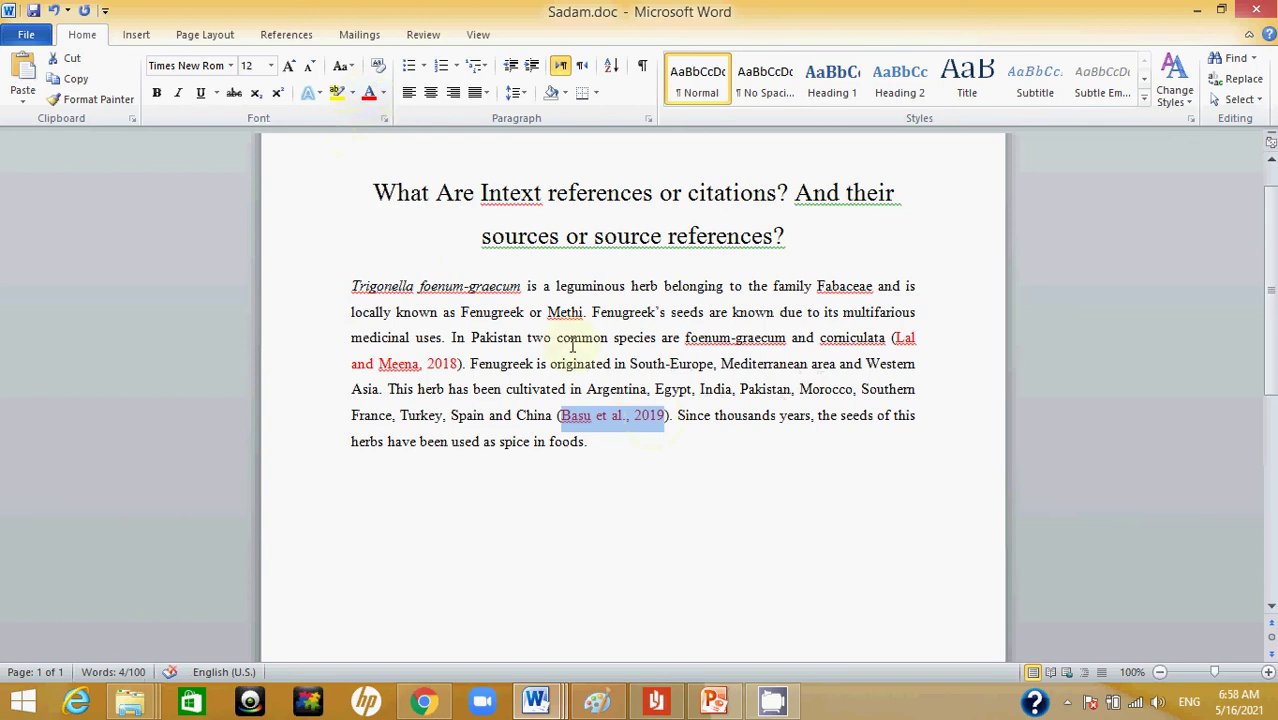
pyautogui.click(717, 413)
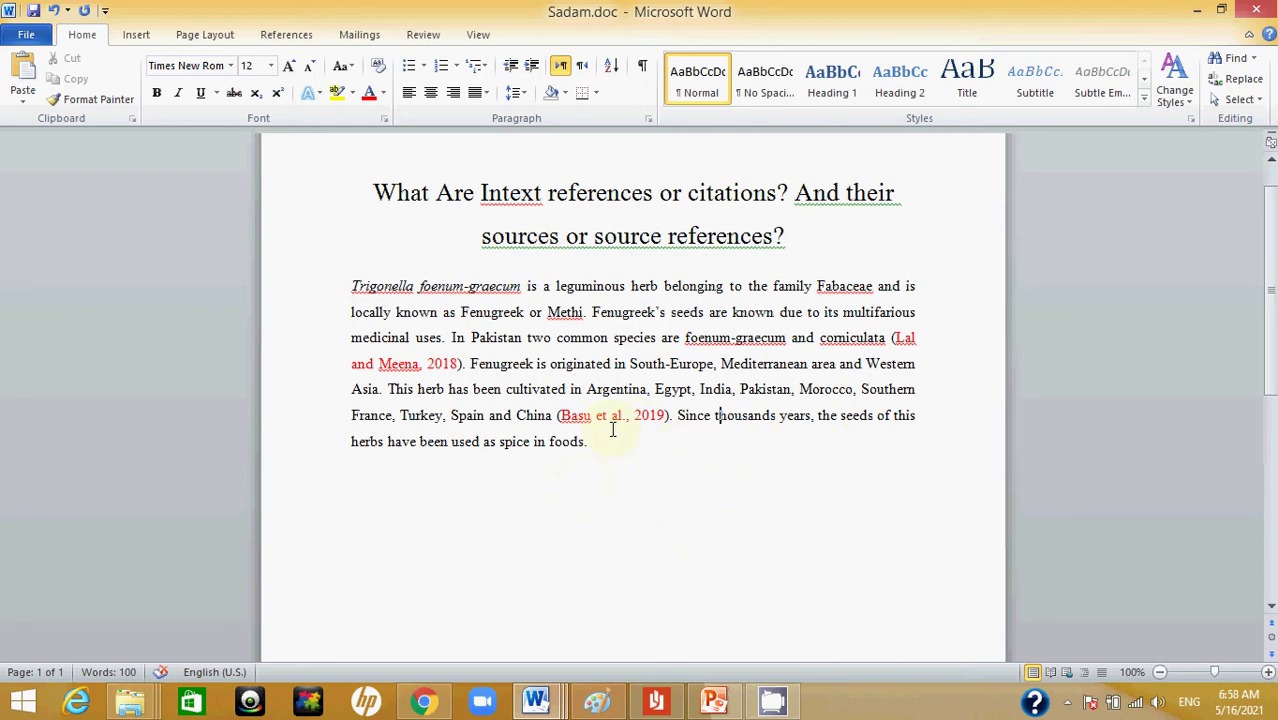
# - Place the insertion point at the end of the Fenugreek paragraph
pyautogui.scroll(1, 613, 430)
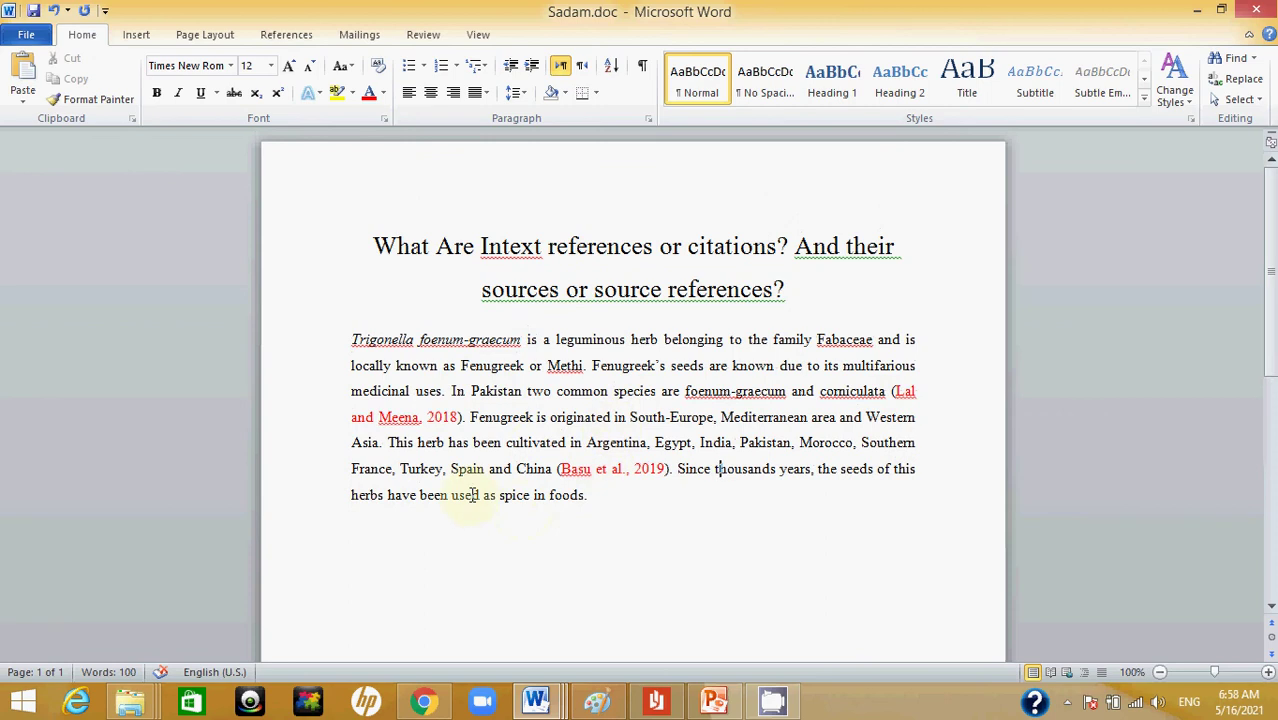
pyautogui.click(664, 470)
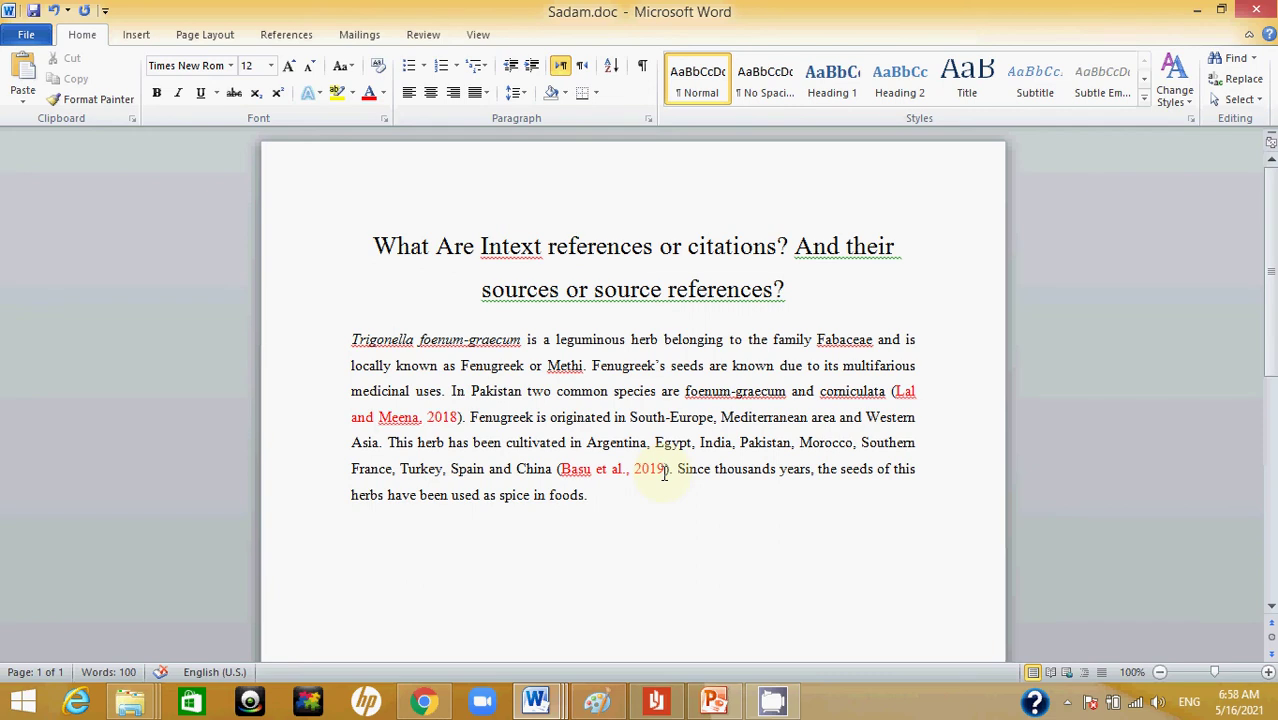
pyautogui.scroll(1, 664, 474)
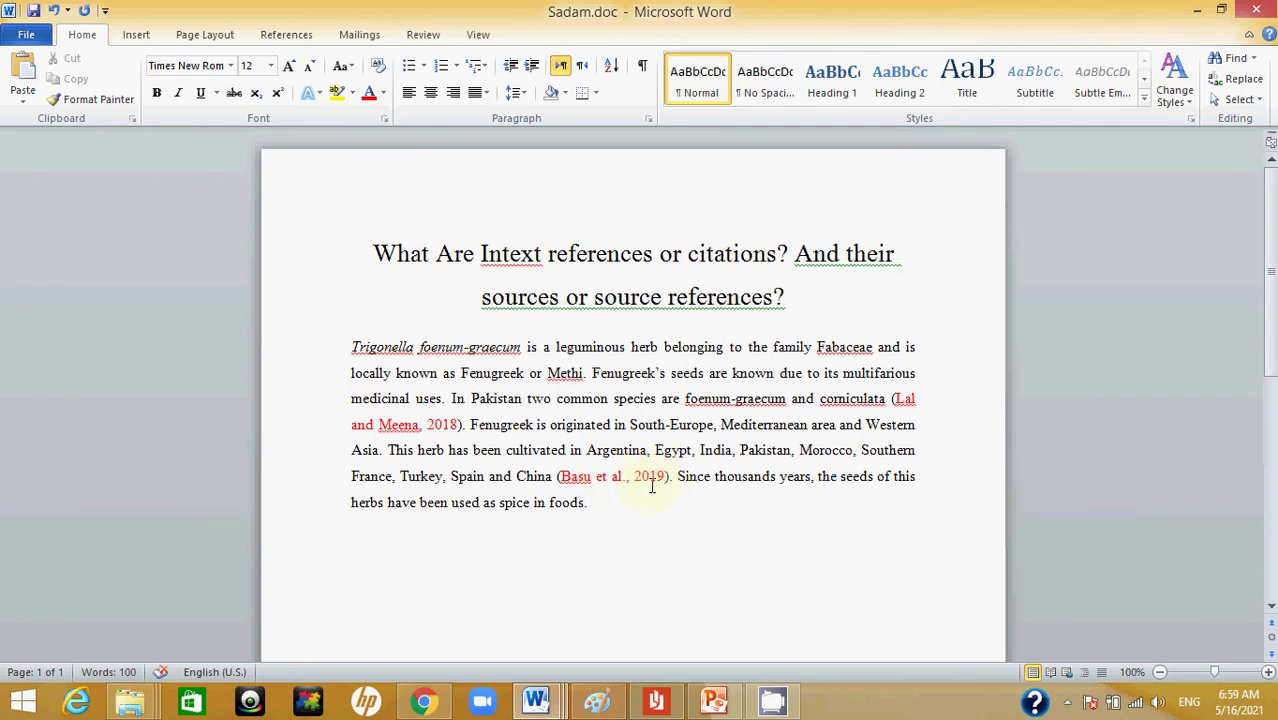
pyautogui.scroll(-2, 650, 482)
pyautogui.click(631, 420)
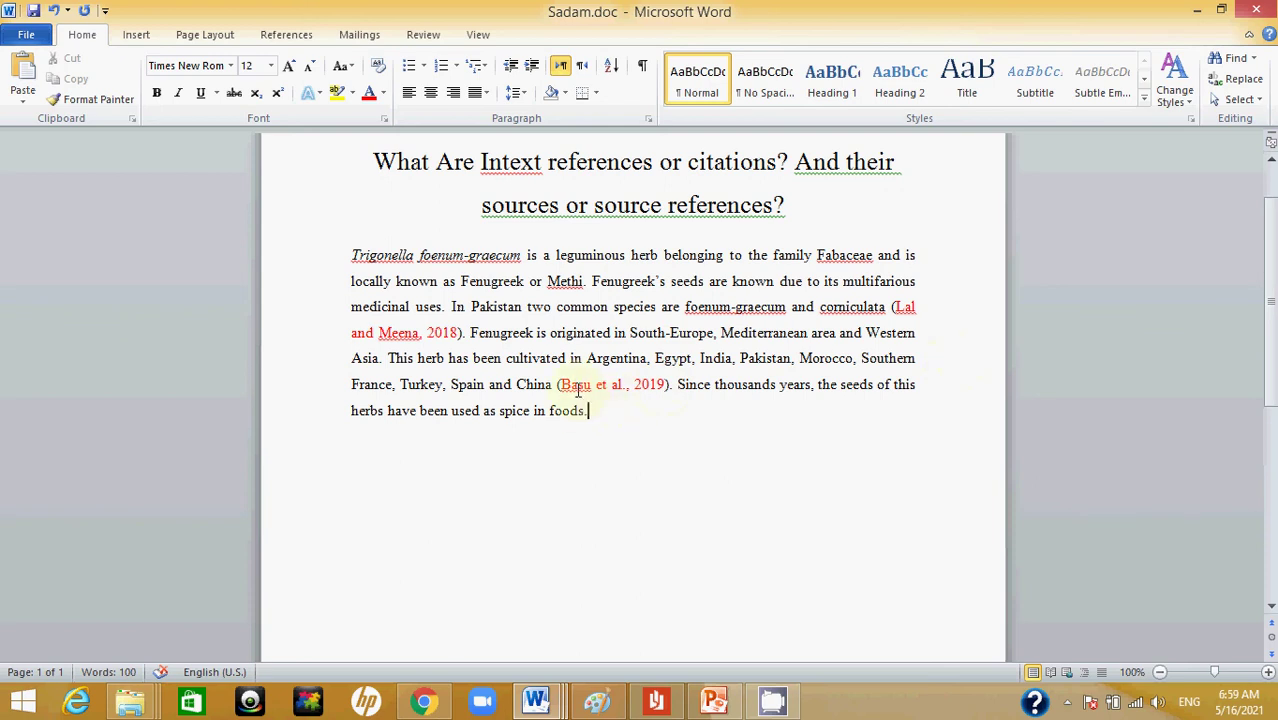
# - Select the word 'Basu' in the second in-text citation
pyautogui.doubleClick(903, 306)
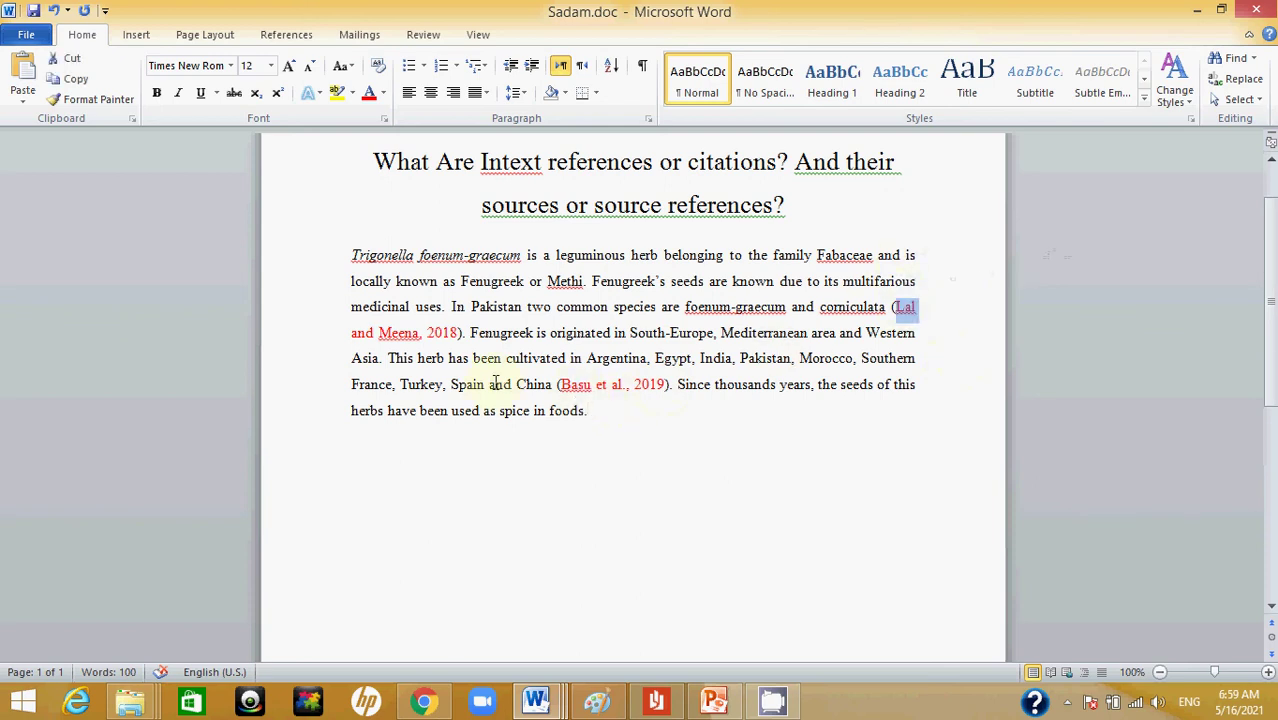
pyautogui.click(584, 388)
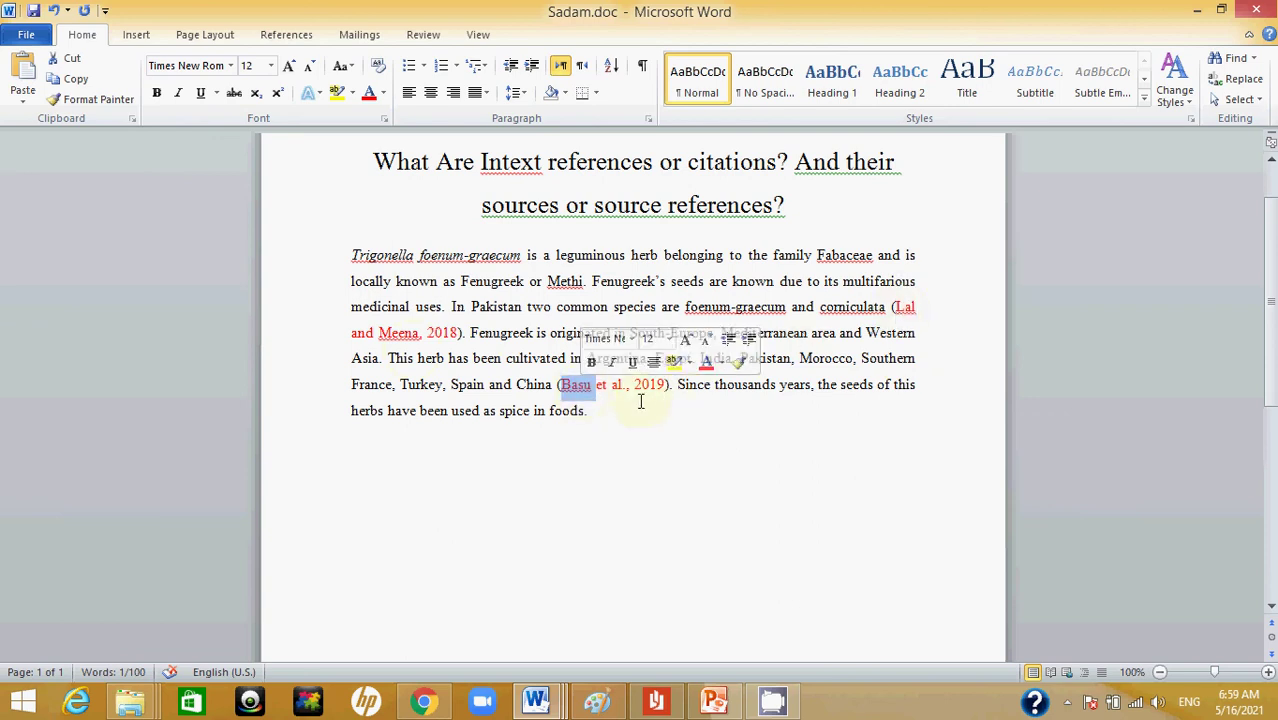
pyautogui.click(578, 394)
pyautogui.doubleClick(575, 390)
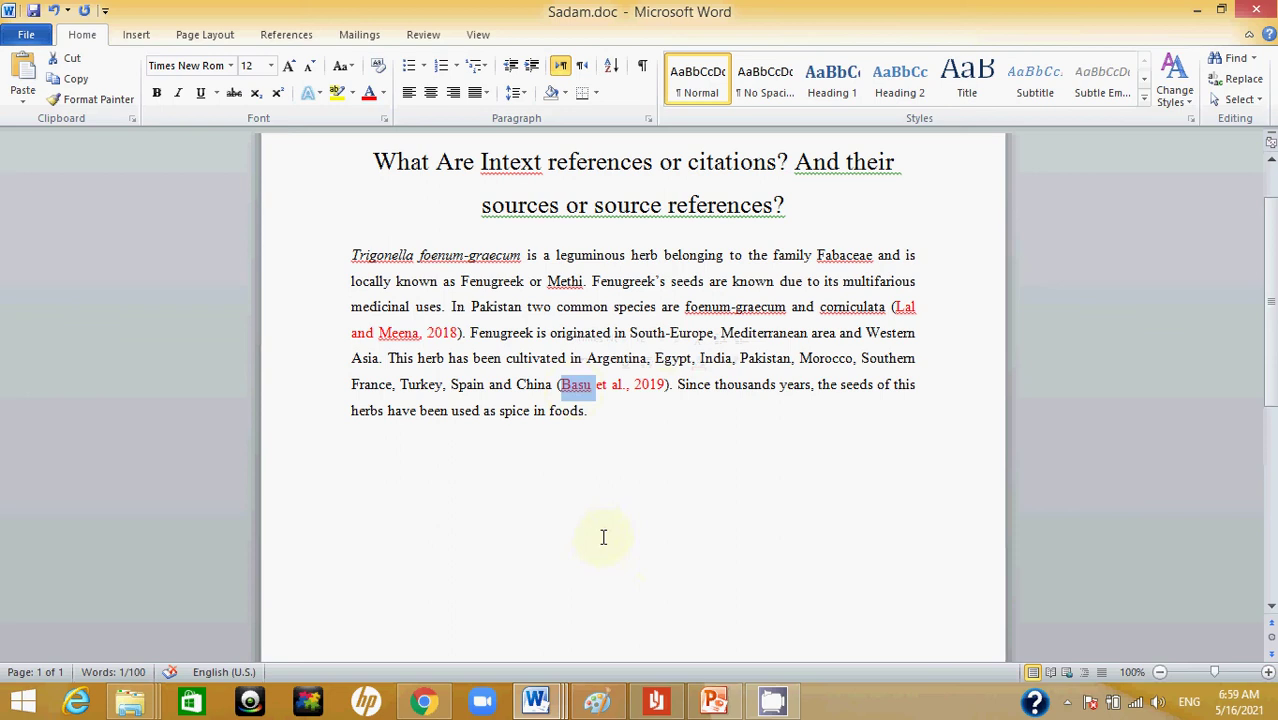
# - Copy the Bhatt (2011) and Bin-Hafeez (2003) entries from the PDF's reference list
pyautogui.click(655, 700)
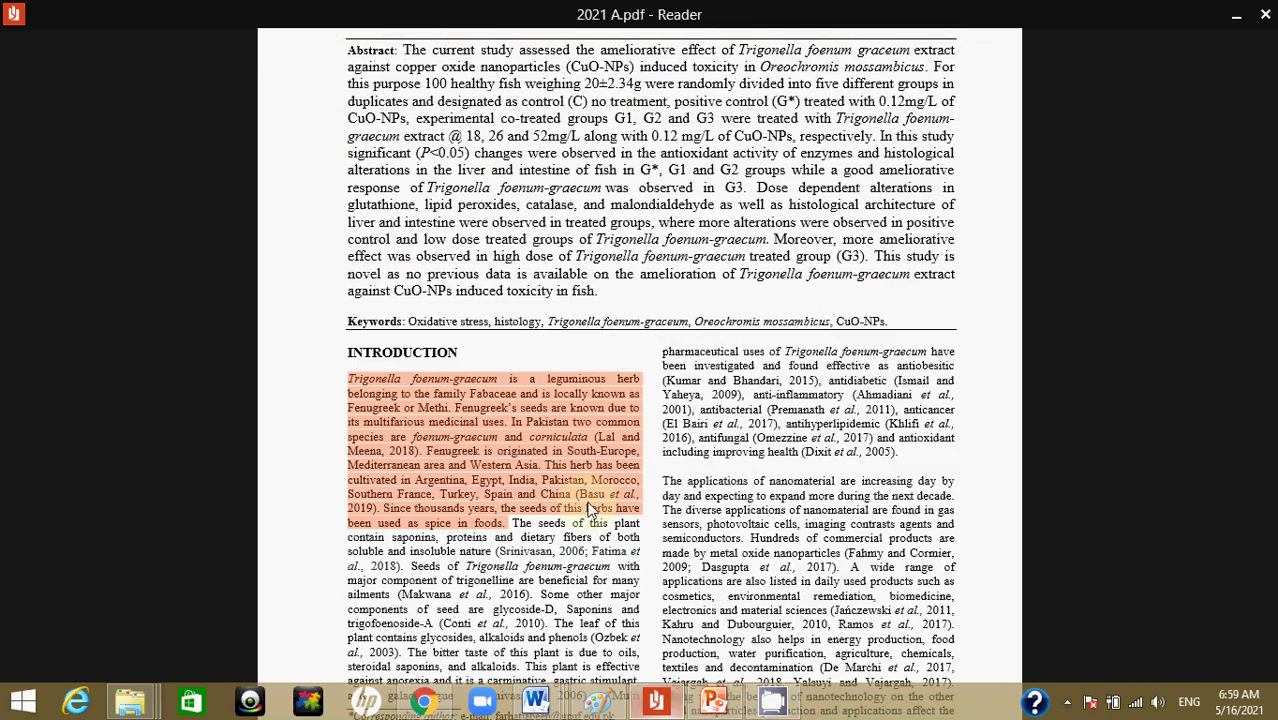
pyautogui.scroll(-1, 563, 463)
pyautogui.scroll(-2, 563, 463)
pyautogui.scroll(-5, 563, 463)
pyautogui.scroll(-5, 563, 463)
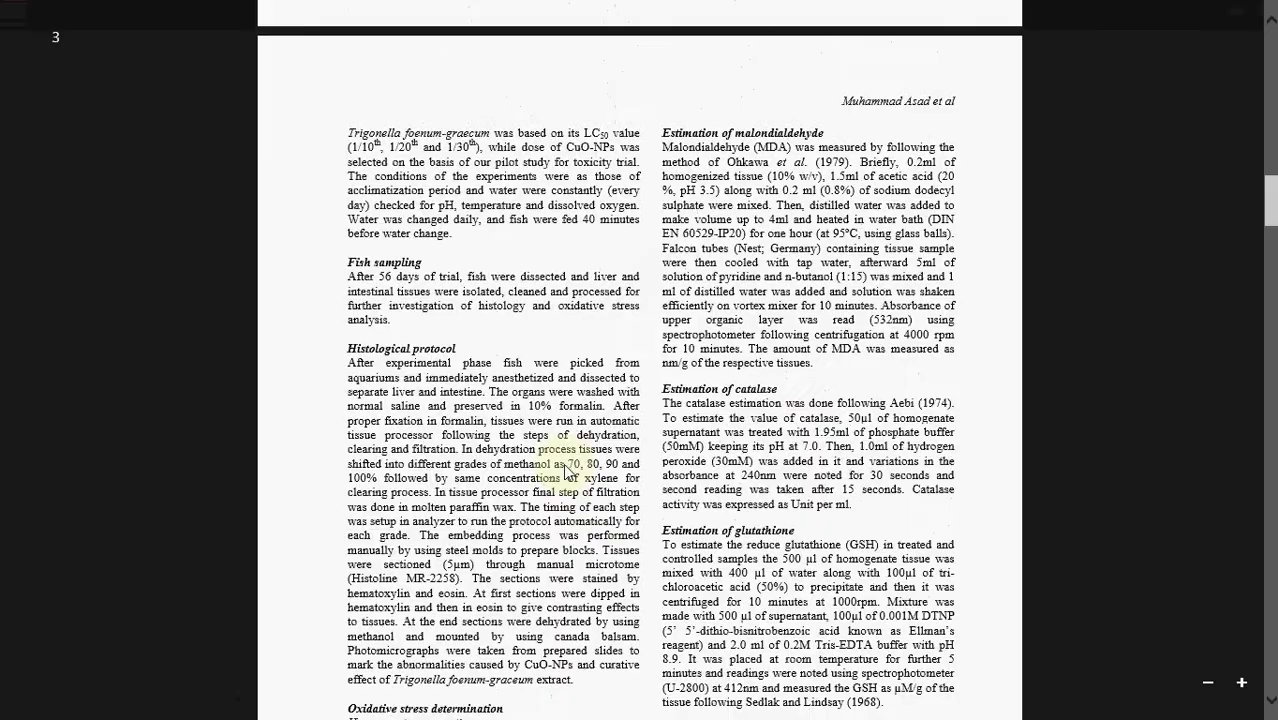
pyautogui.scroll(-5, 563, 463)
pyautogui.scroll(-5, 563, 463)
pyautogui.scroll(-5, 563, 463)
pyautogui.scroll(-5, 563, 463)
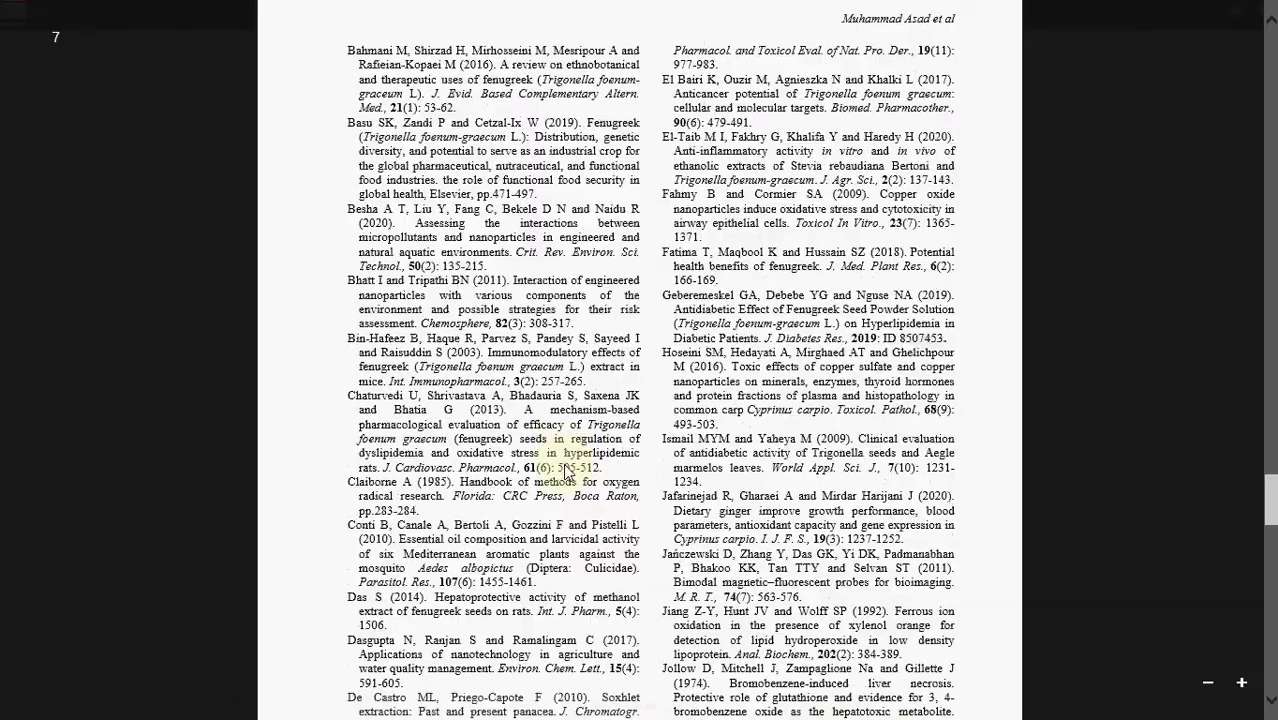
pyautogui.scroll(2, 566, 470)
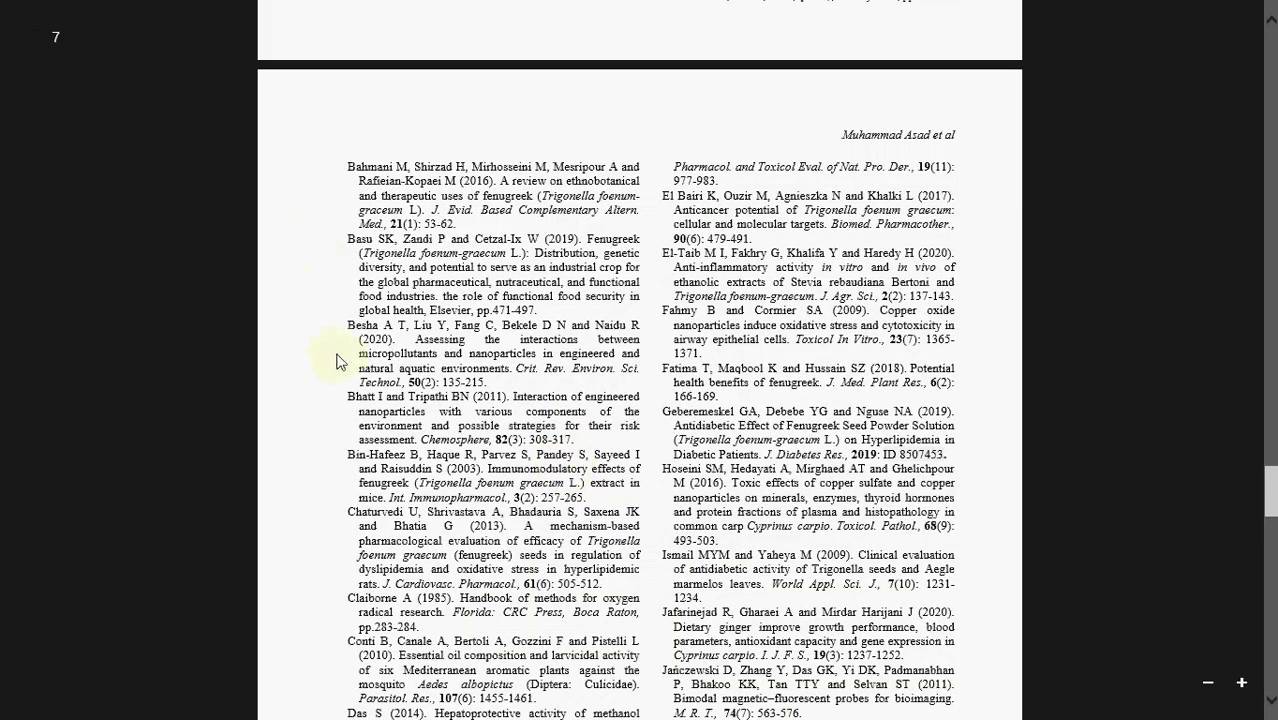
pyautogui.moveTo(347, 396)
pyautogui.mouseDown()
pyautogui.moveTo(603, 485)
pyautogui.moveTo(595, 500)
pyautogui.mouseUp()
pyautogui.press('super+c')
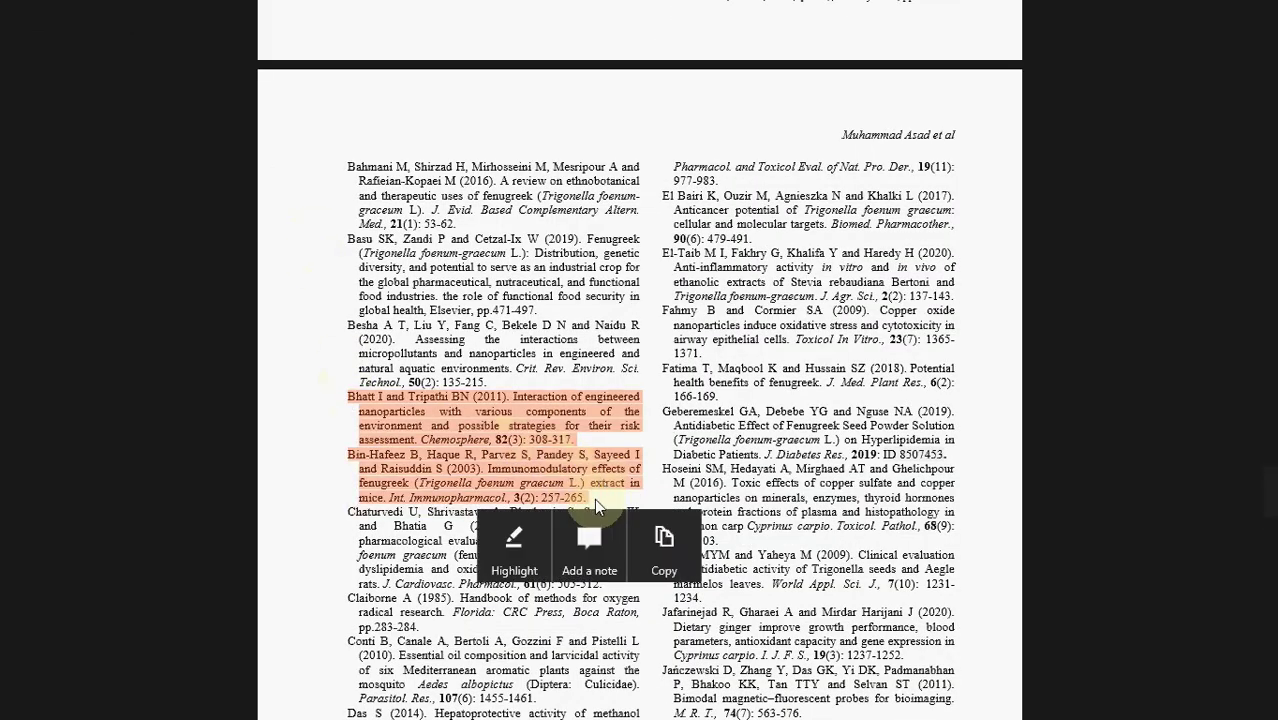
pyautogui.click(659, 542)
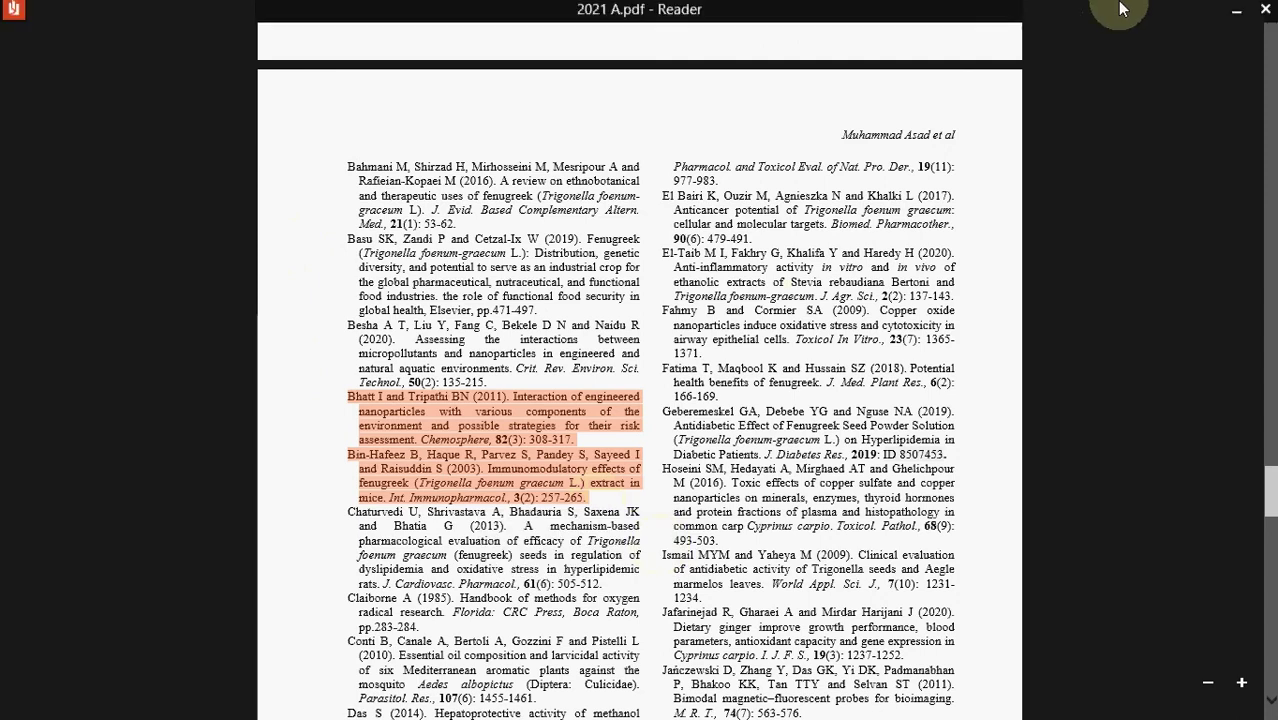
pyautogui.click(1236, 10)
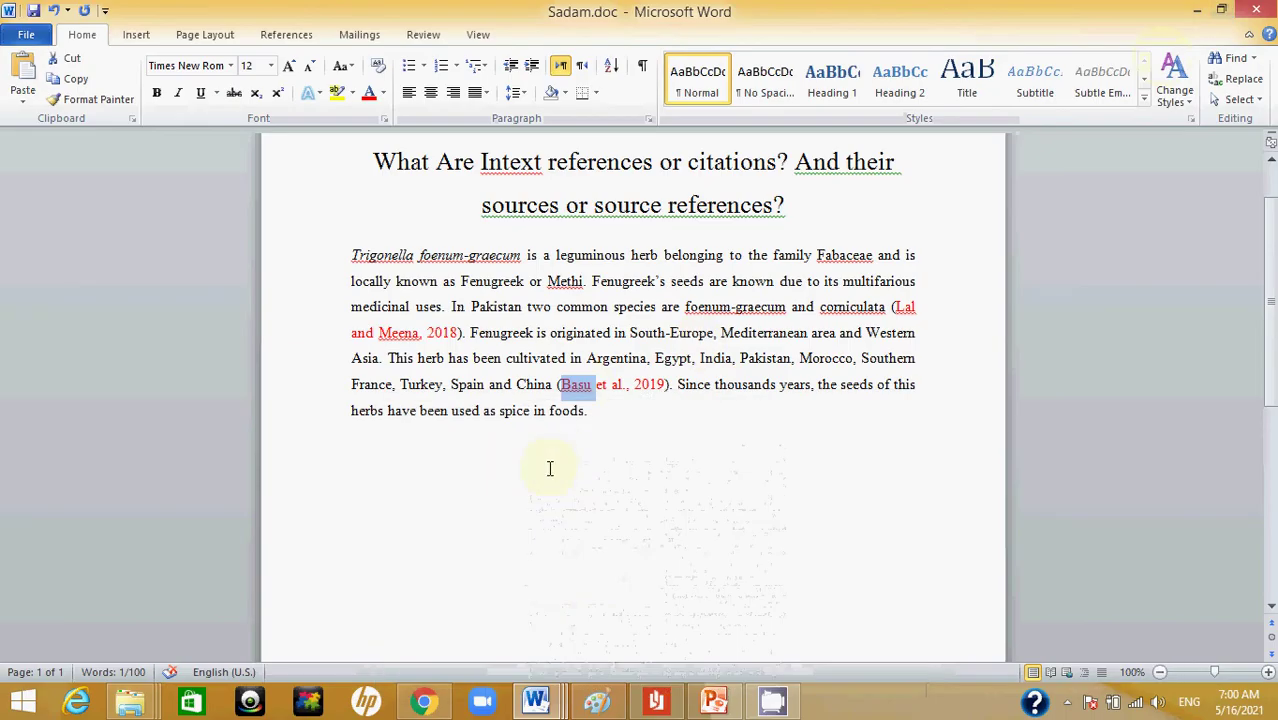
# - Paste the two references as plain text on a new line below the paragraph
pyautogui.click(549, 468)
pyautogui.press('Return')
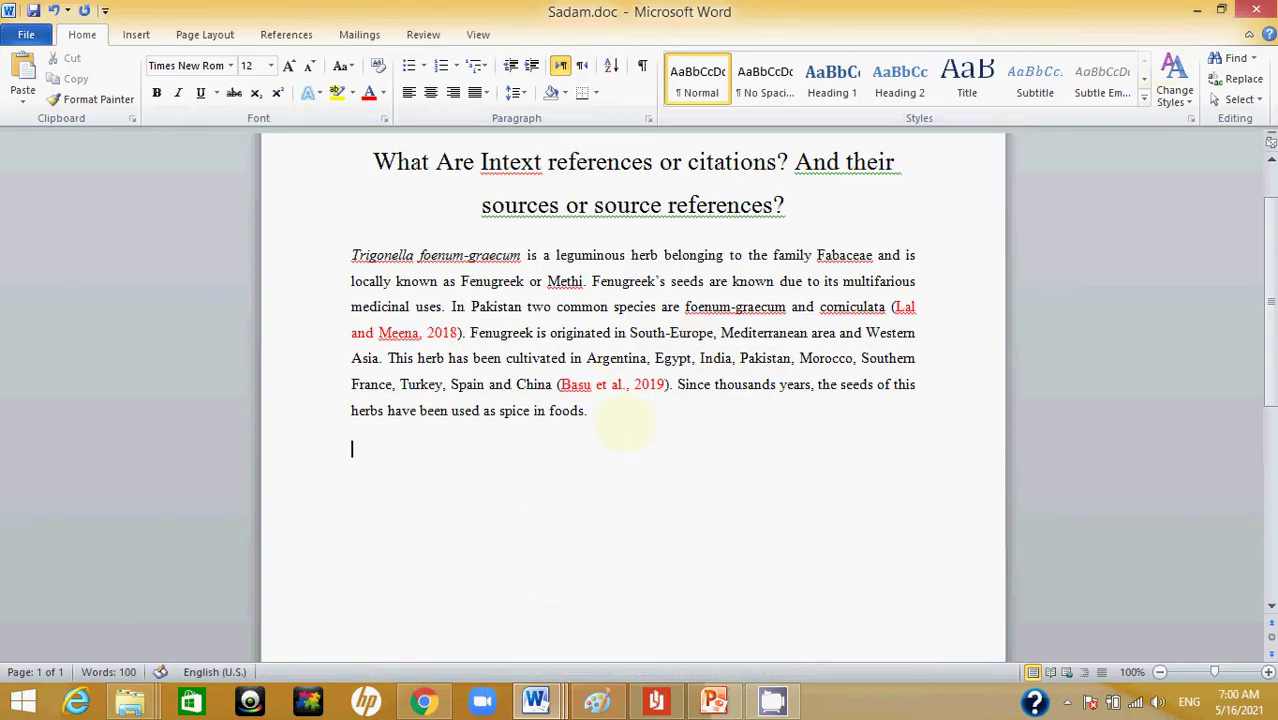
pyautogui.rightClick(360, 452)
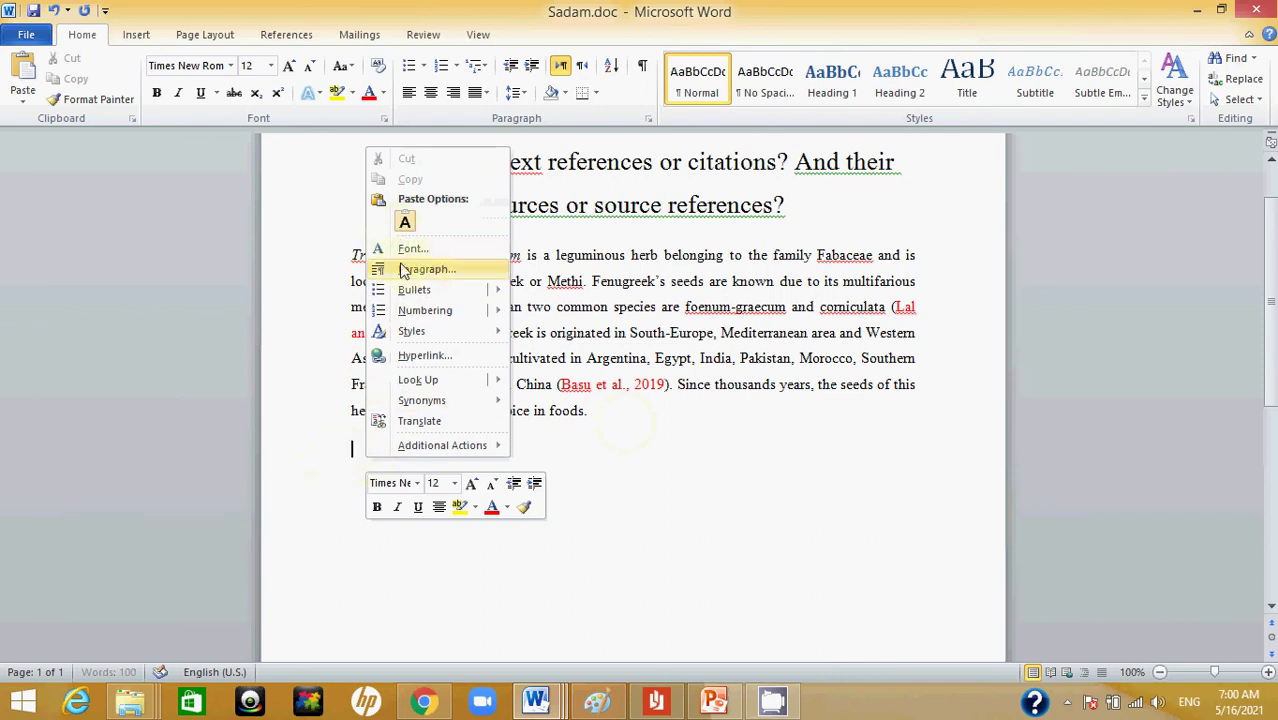
pyautogui.click(406, 222)
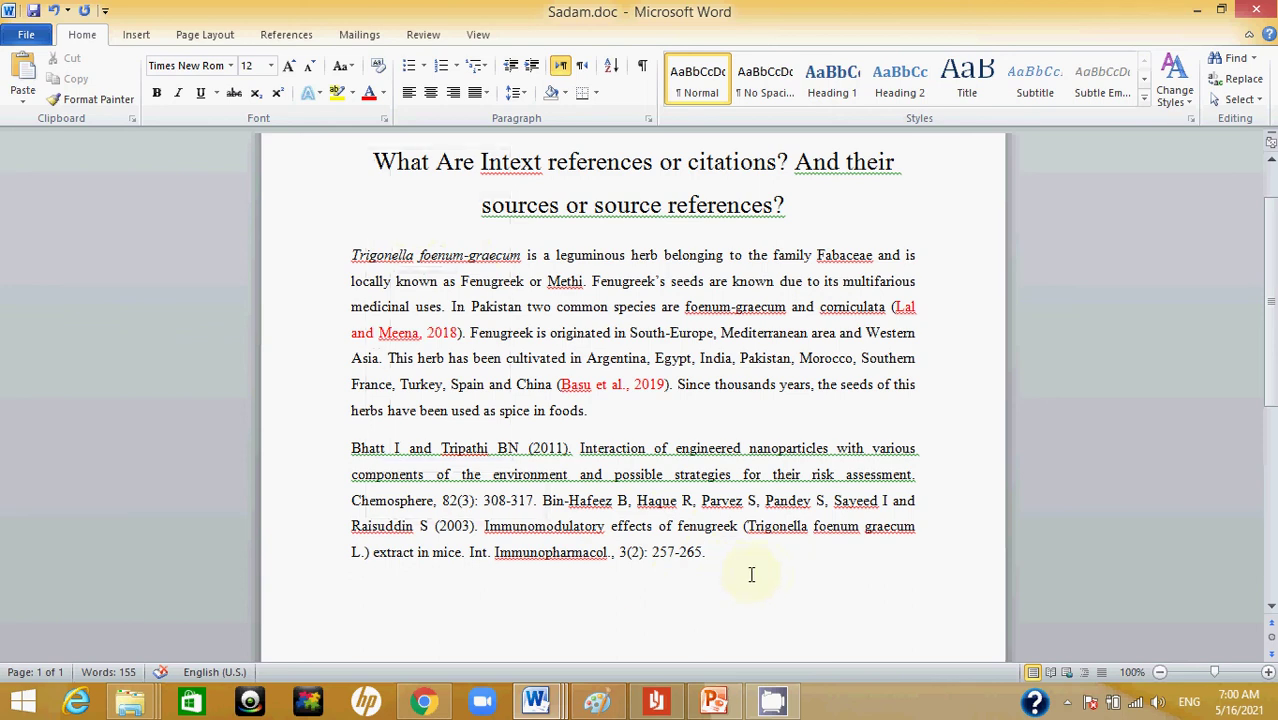
# - Move the Bin-Hafeez reference into its own paragraph, then select both references
pyautogui.click(543, 500)
pyautogui.press('Return')
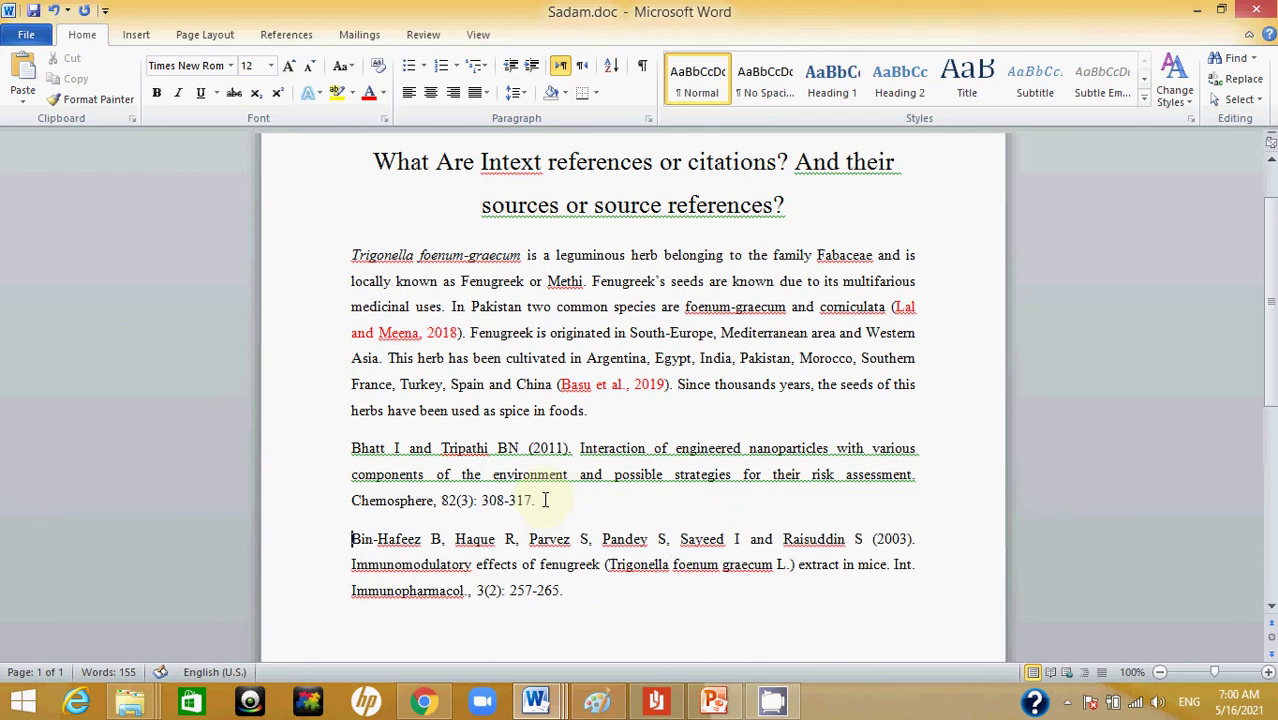
pyautogui.doubleClick(366, 543)
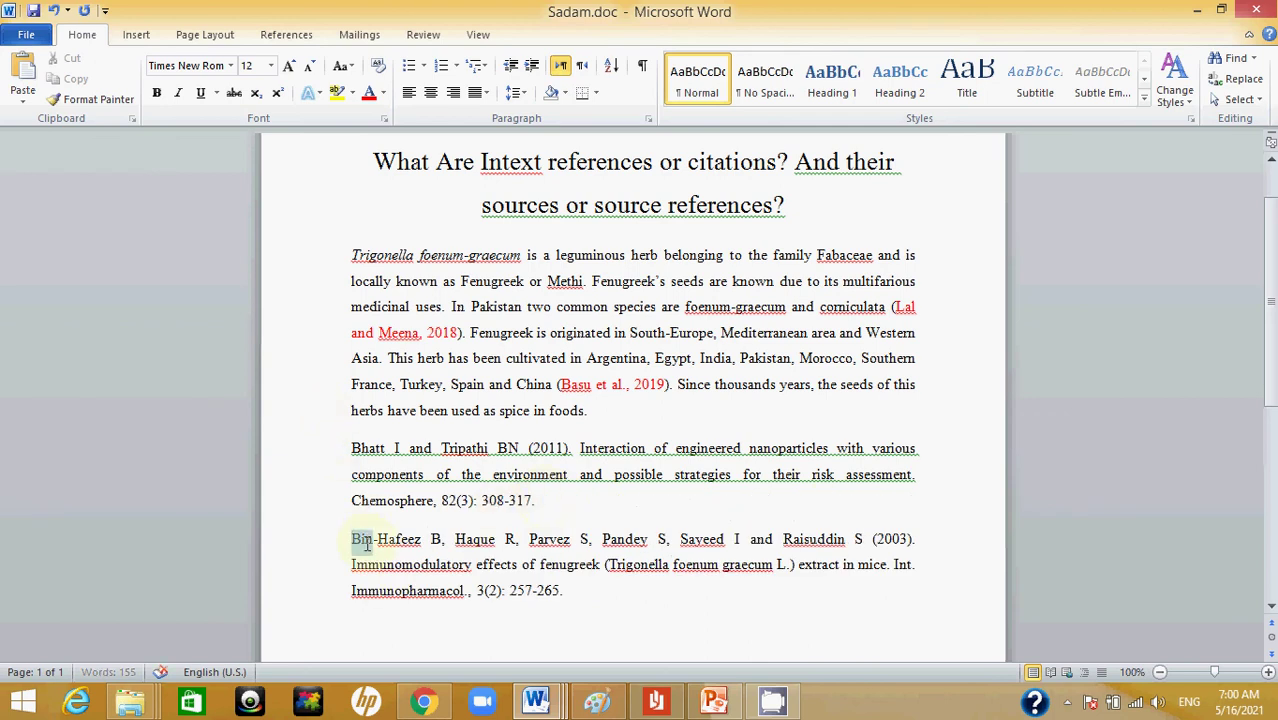
pyautogui.click(349, 545)
pyautogui.moveTo(349, 545); pyautogui.dragTo(431, 541)
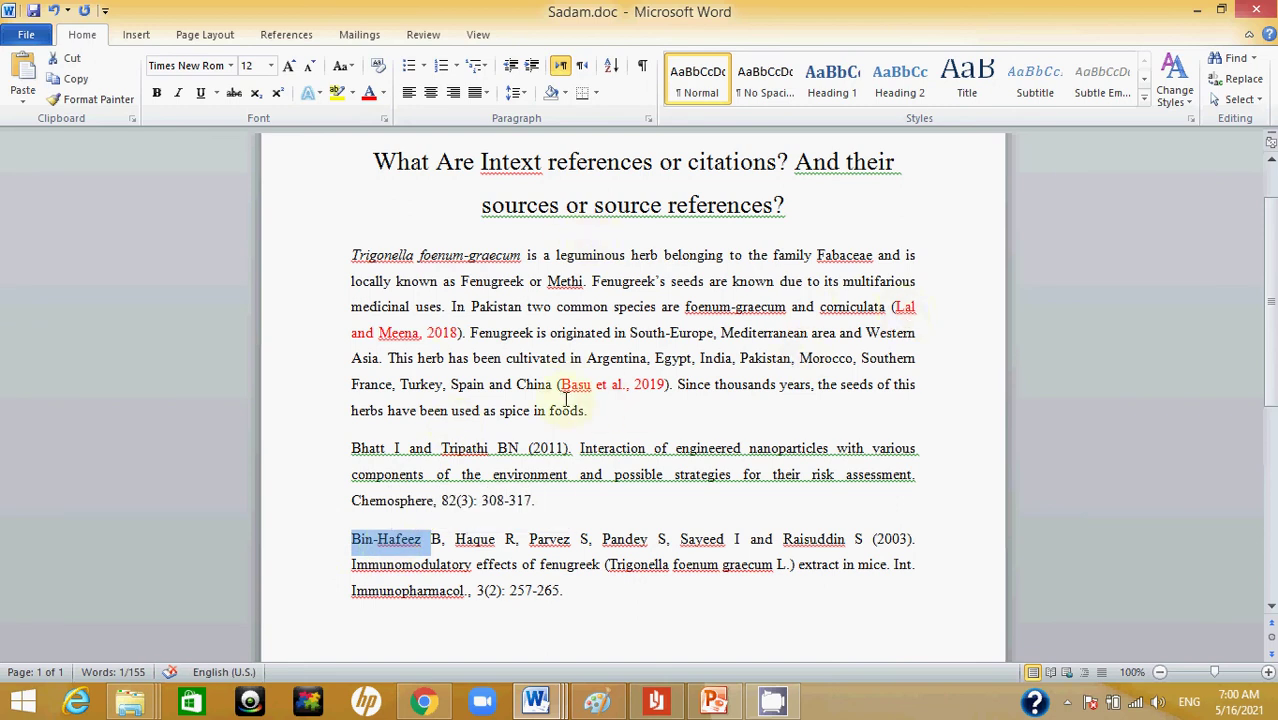
pyautogui.click(365, 543)
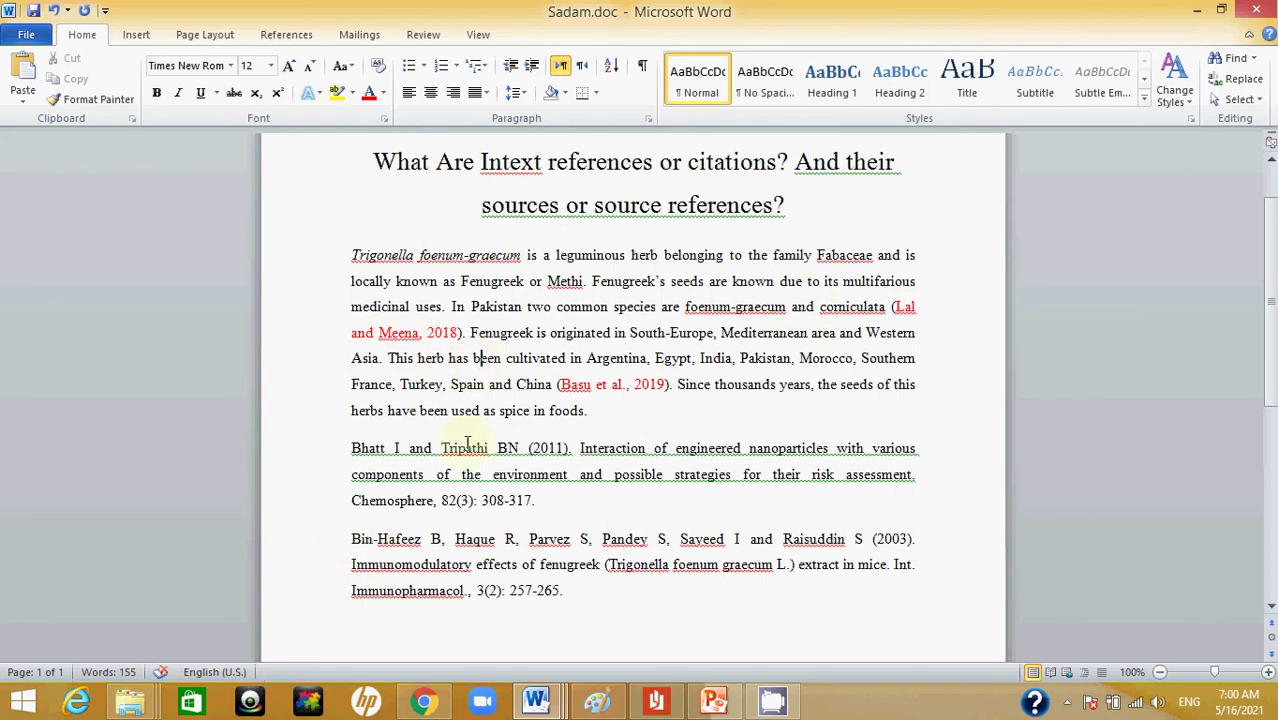
pyautogui.doubleClick(372, 450)
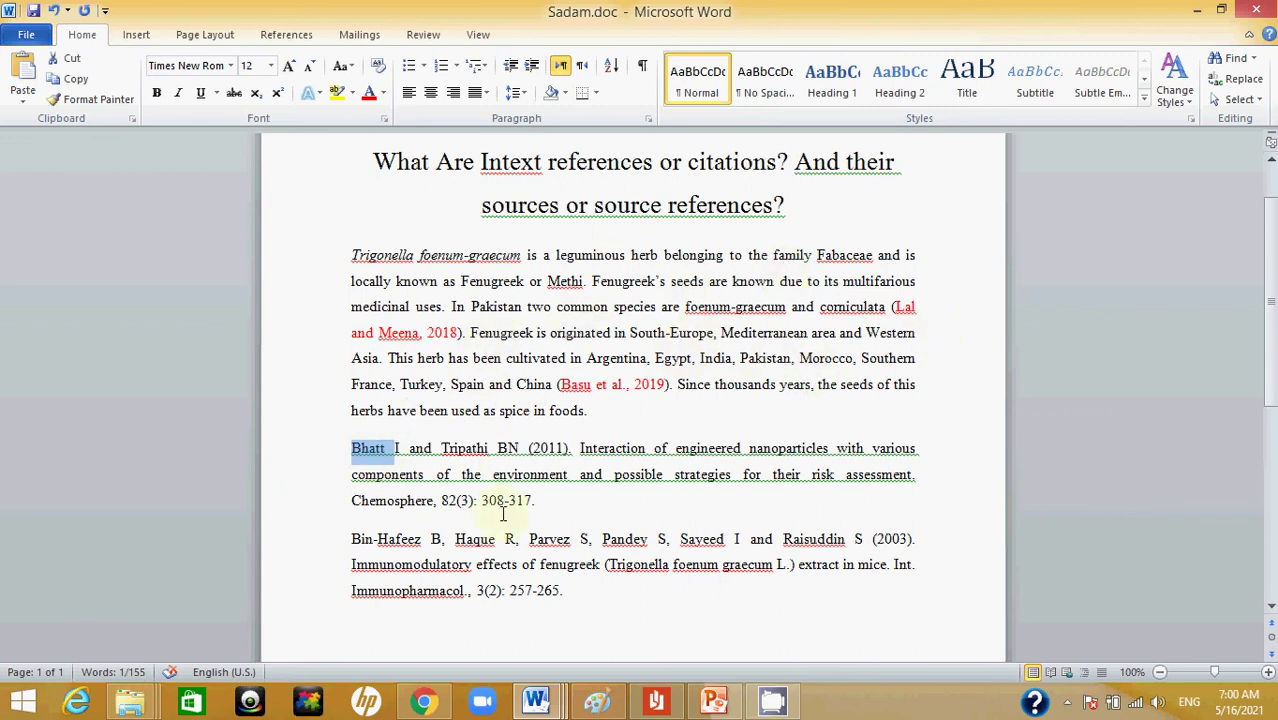
pyautogui.moveTo(570, 593)
pyautogui.mouseDown()
pyautogui.moveTo(322, 500)
pyautogui.moveTo(306, 441)
pyautogui.mouseUp()
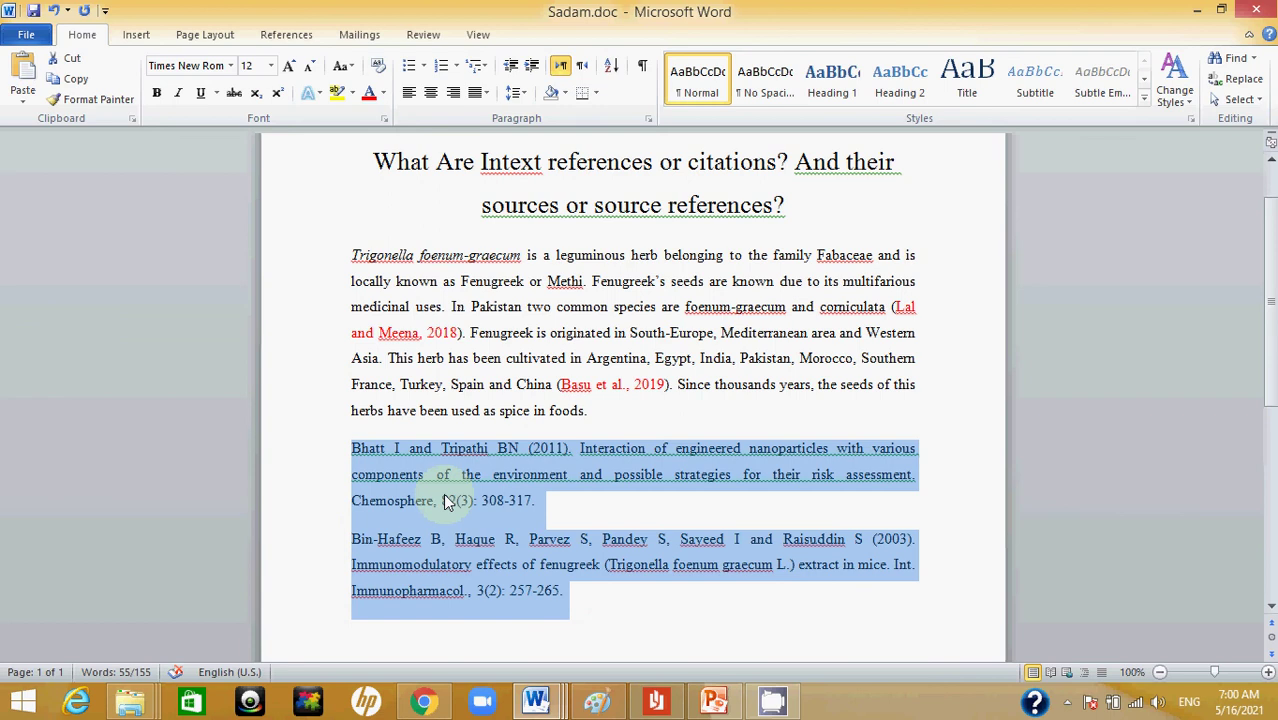
# - Delete the two pasted references and switch back to 2021 A.pdf in Reader
pyautogui.press('Delete')
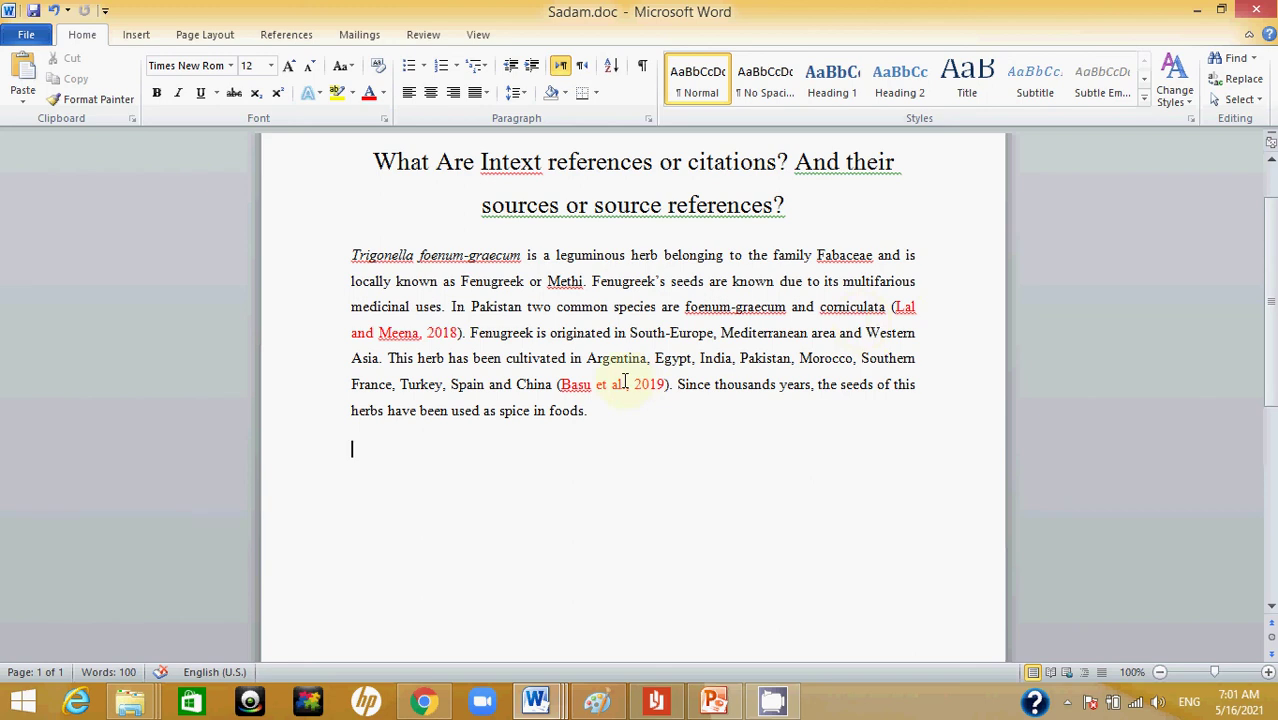
pyautogui.doubleClick(903, 309)
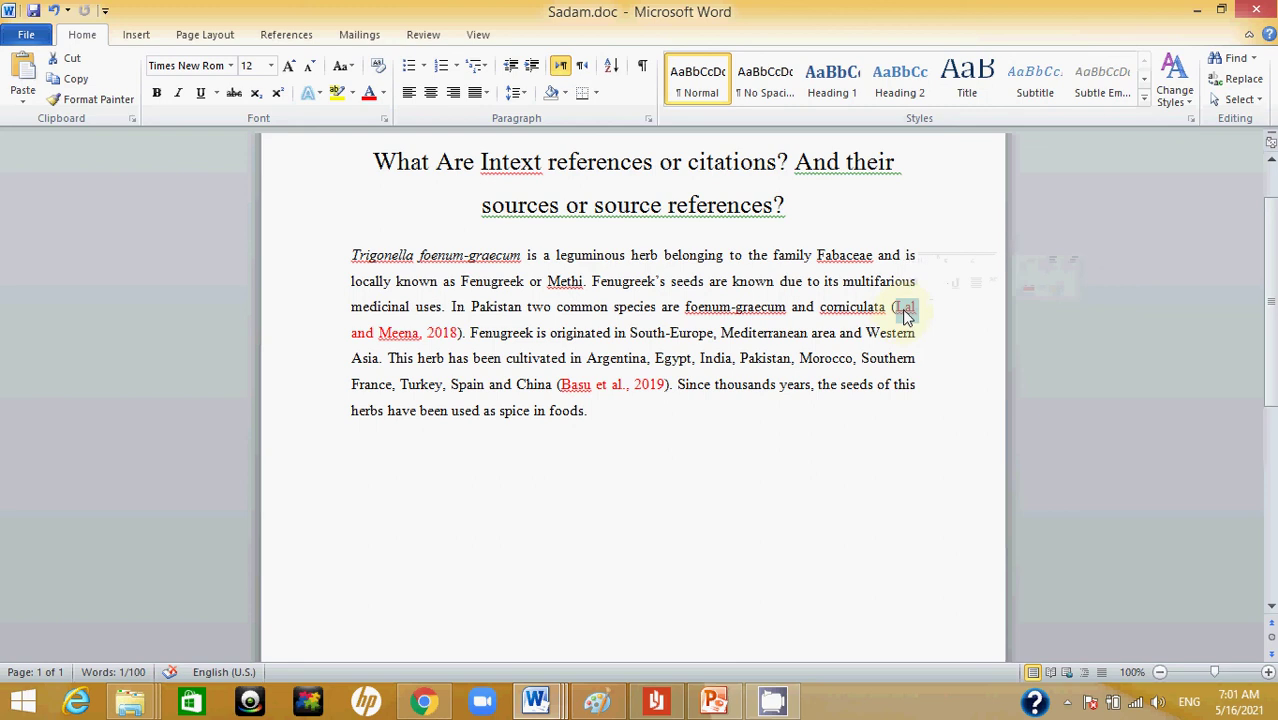
pyautogui.click(503, 463)
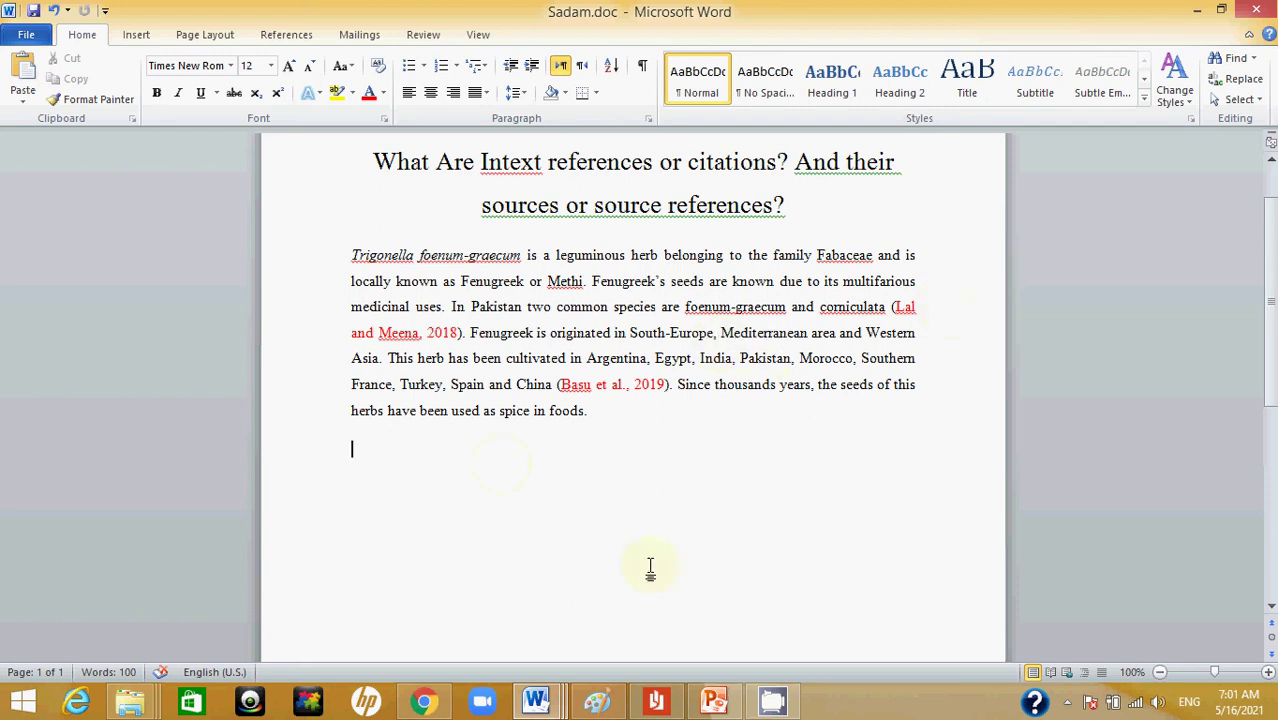
pyautogui.click(655, 703)
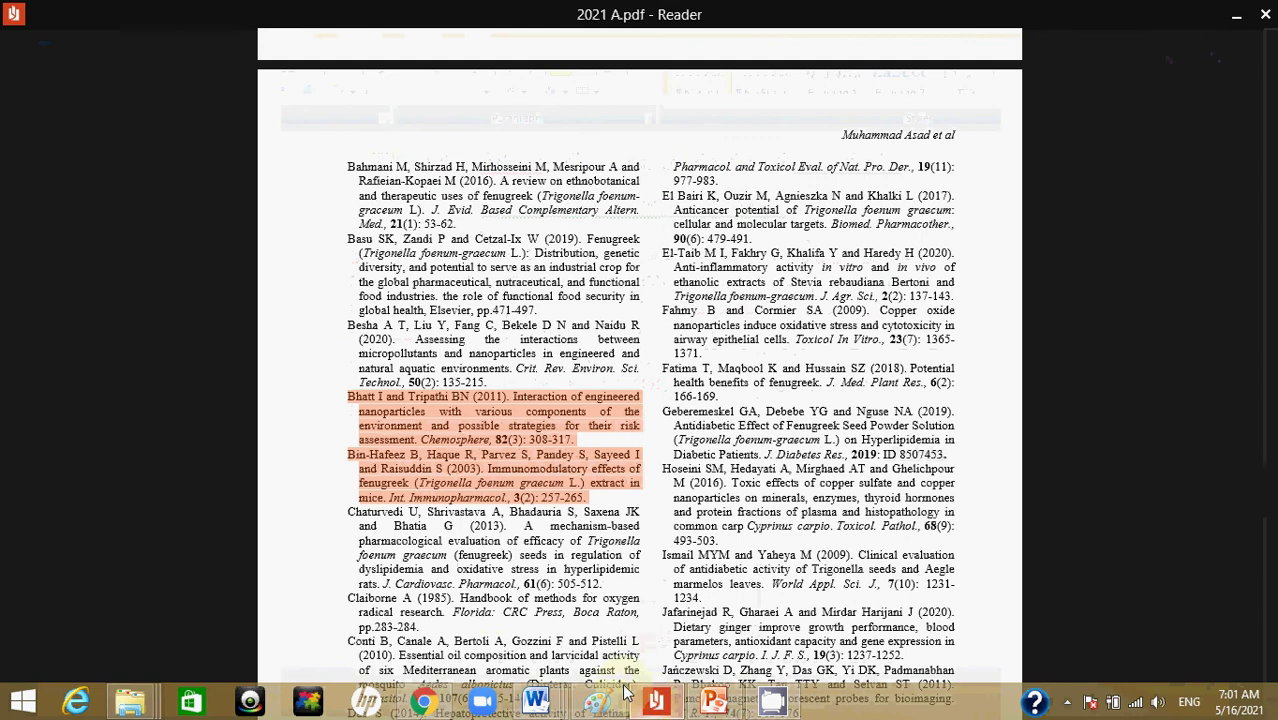
# - Copy the Lal G and Meena S (2018) entry from the PDF's reference list
pyautogui.scroll(2, 477, 611)
pyautogui.scroll(2, 477, 611)
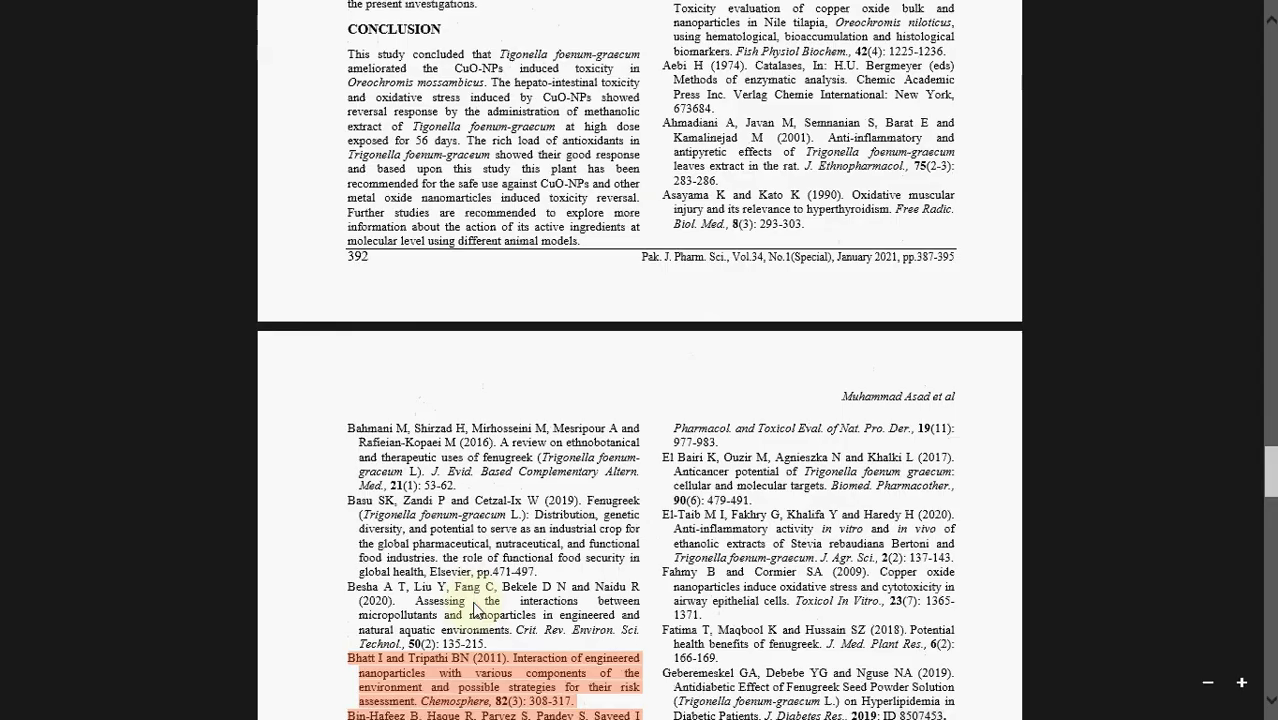
pyautogui.scroll(2, 477, 608)
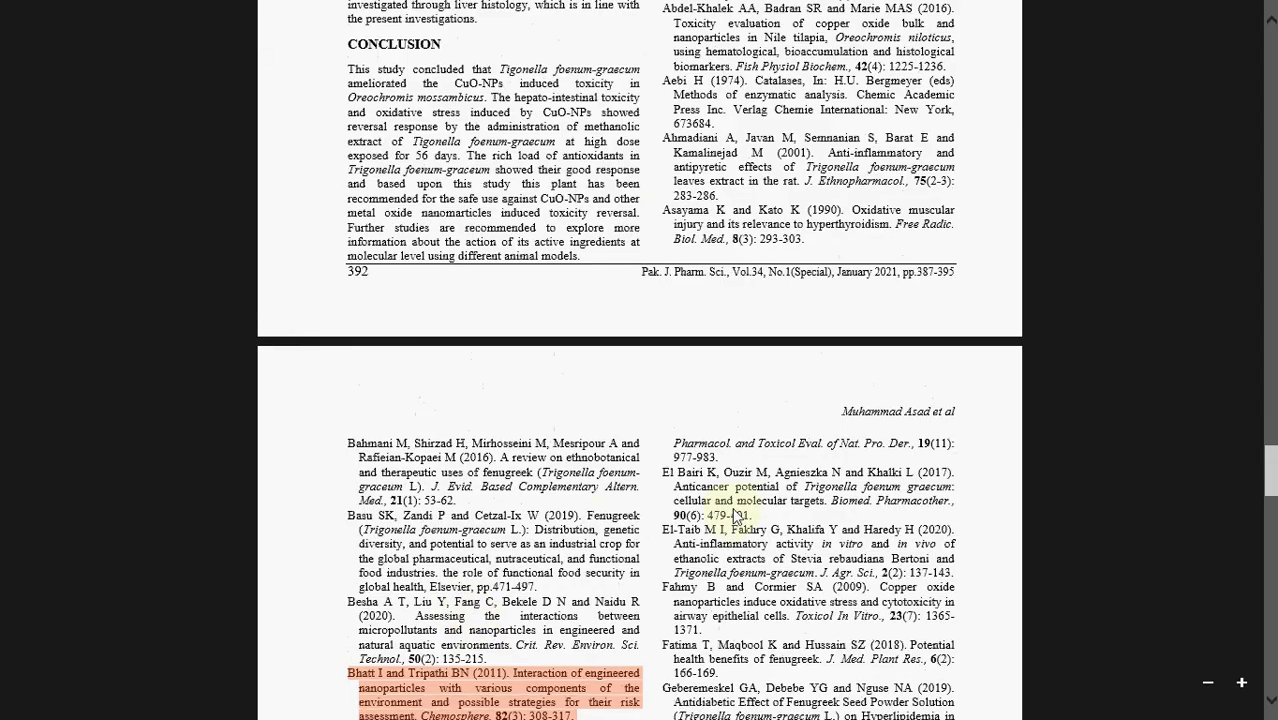
pyautogui.scroll(-2, 735, 513)
pyautogui.scroll(-2, 735, 513)
pyautogui.scroll(-2, 735, 513)
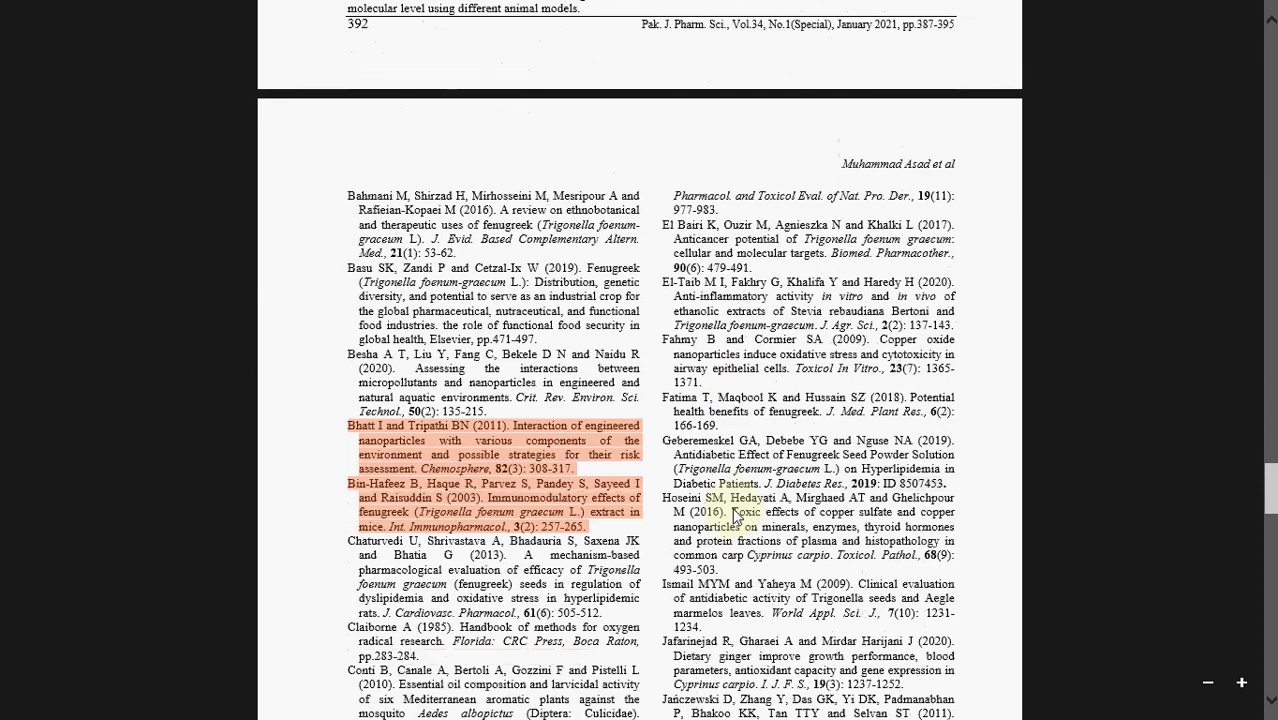
pyautogui.scroll(-1, 735, 513)
pyautogui.scroll(-2, 700, 530)
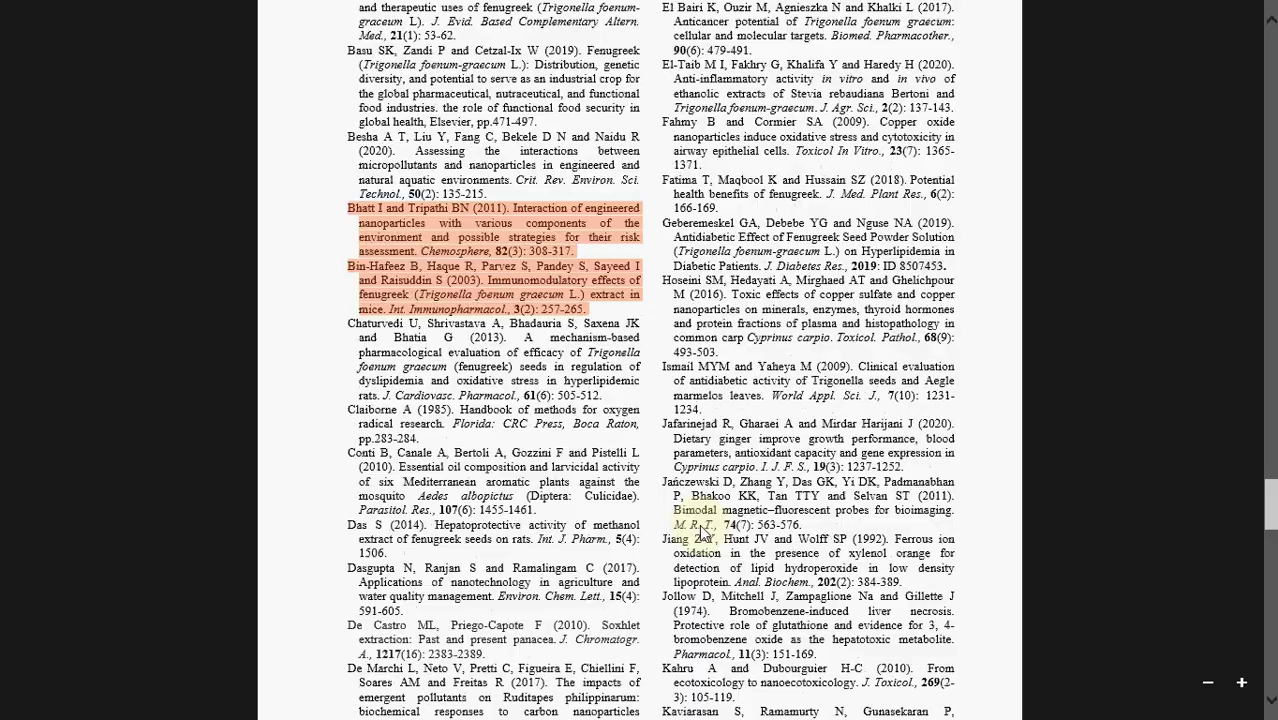
pyautogui.scroll(-2, 700, 530)
pyautogui.scroll(-3, 700, 528)
pyautogui.scroll(-2, 700, 528)
pyautogui.scroll(-3, 700, 528)
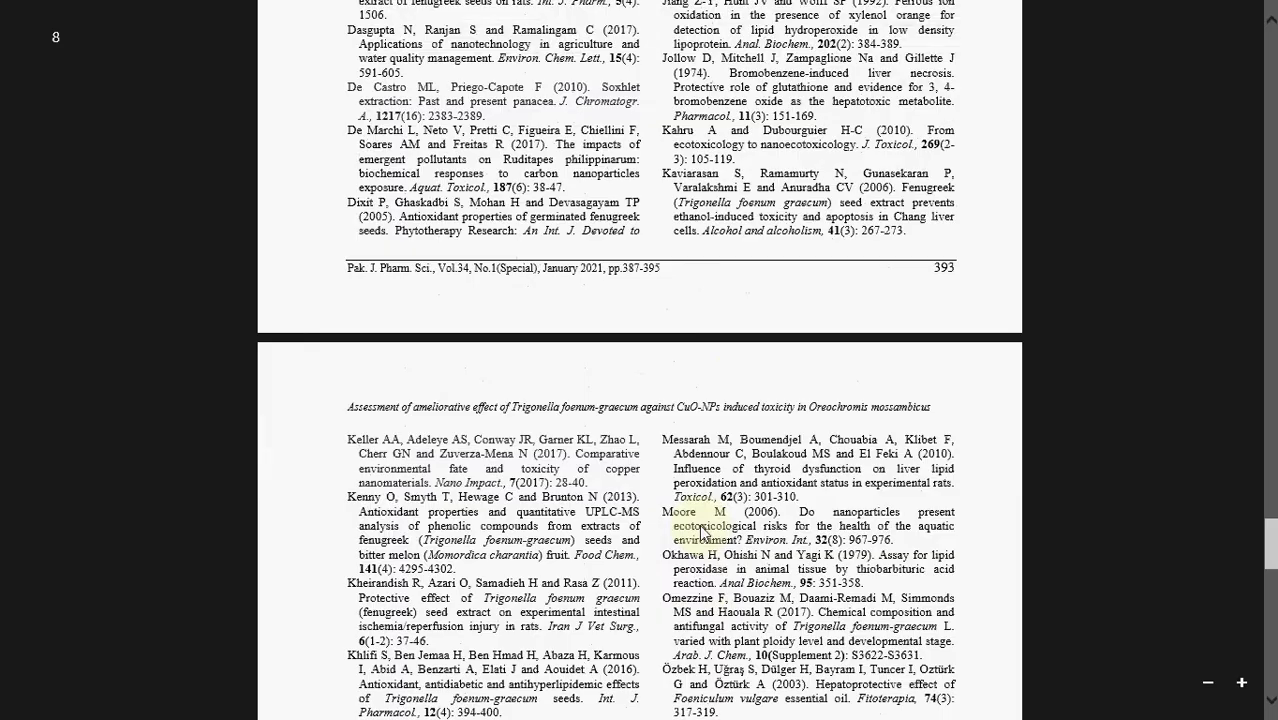
pyautogui.scroll(-2, 700, 528)
pyautogui.scroll(-3, 701, 531)
pyautogui.scroll(-2, 701, 531)
pyautogui.scroll(-1, 701, 531)
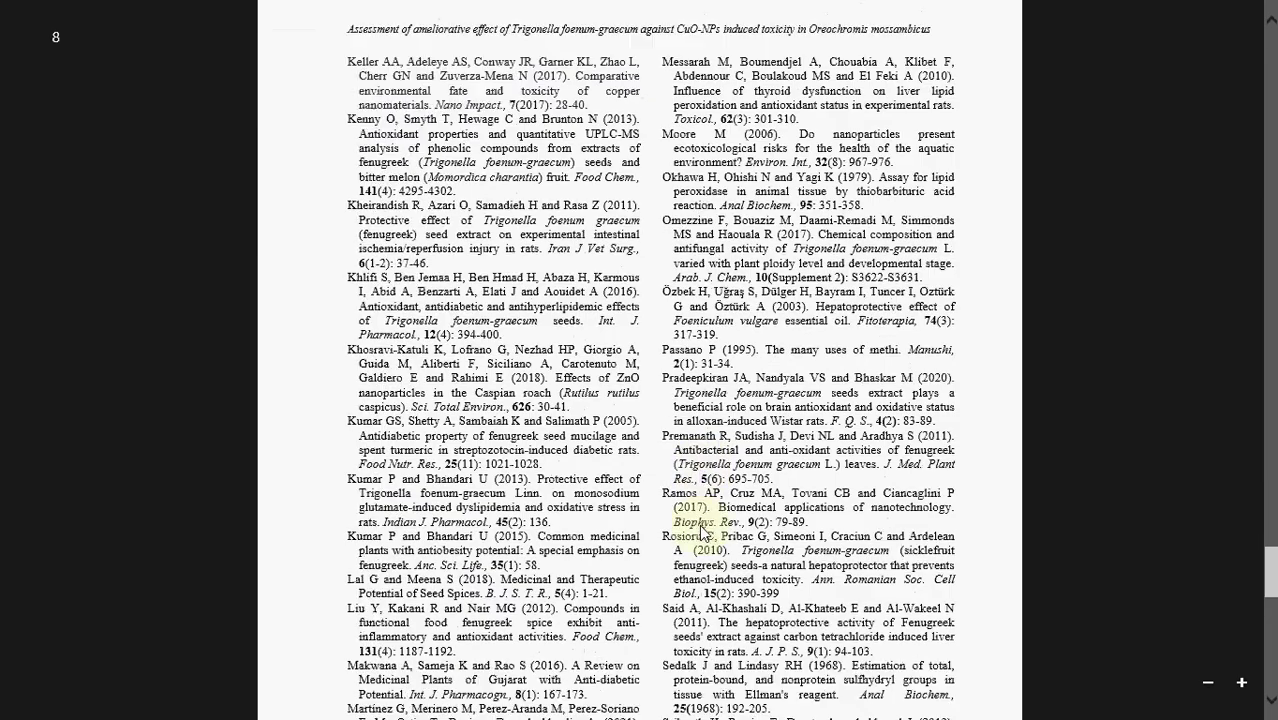
pyautogui.scroll(-2, 701, 531)
pyautogui.scroll(-1, 358, 565)
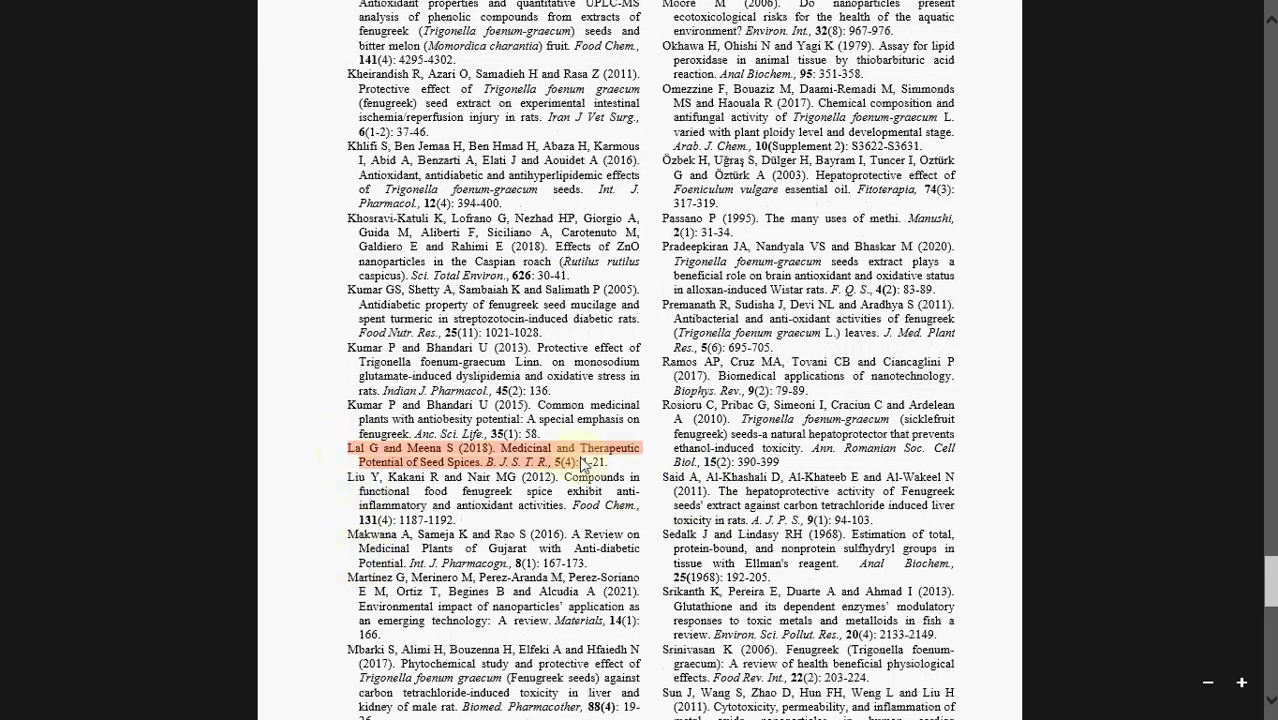
pyautogui.moveTo(346, 445); pyautogui.dragTo(609, 466)
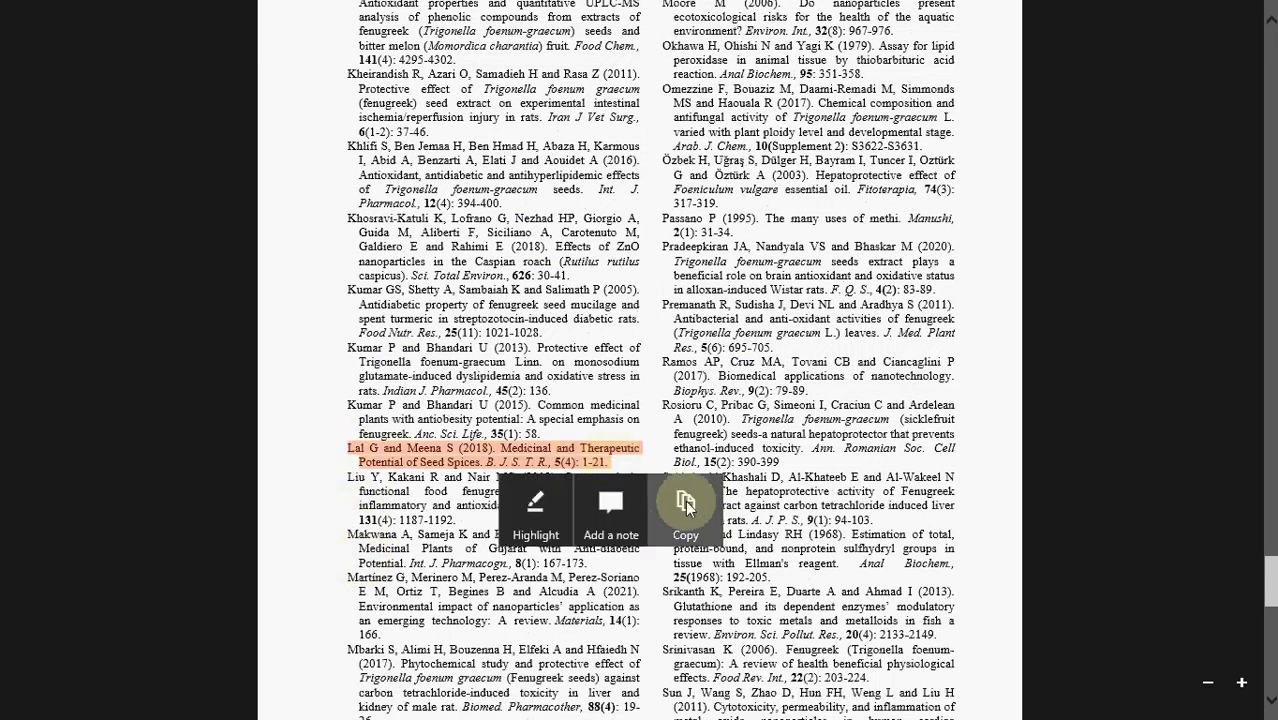
pyautogui.click(688, 508)
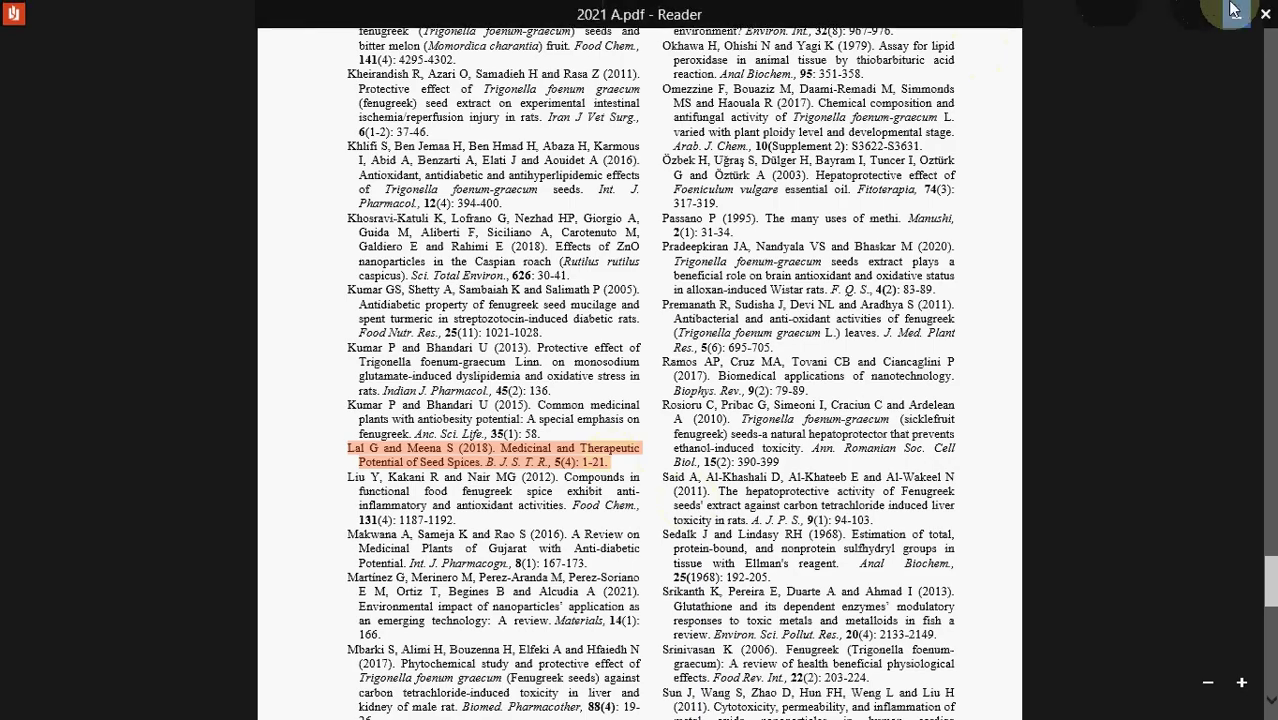
pyautogui.click(1195, 10)
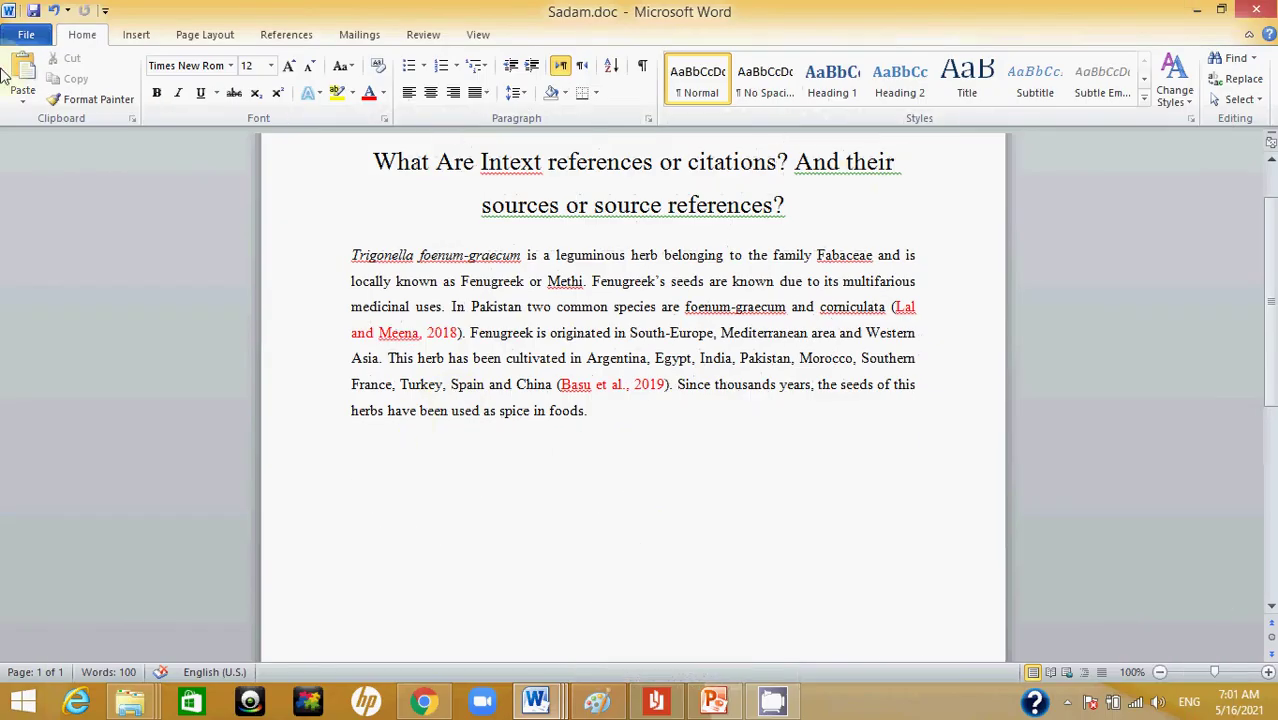
# - Paste the Lal G and Meena S (2018) reference below the Fenugreek paragraph and colour it blue
pyautogui.click(33, 70)
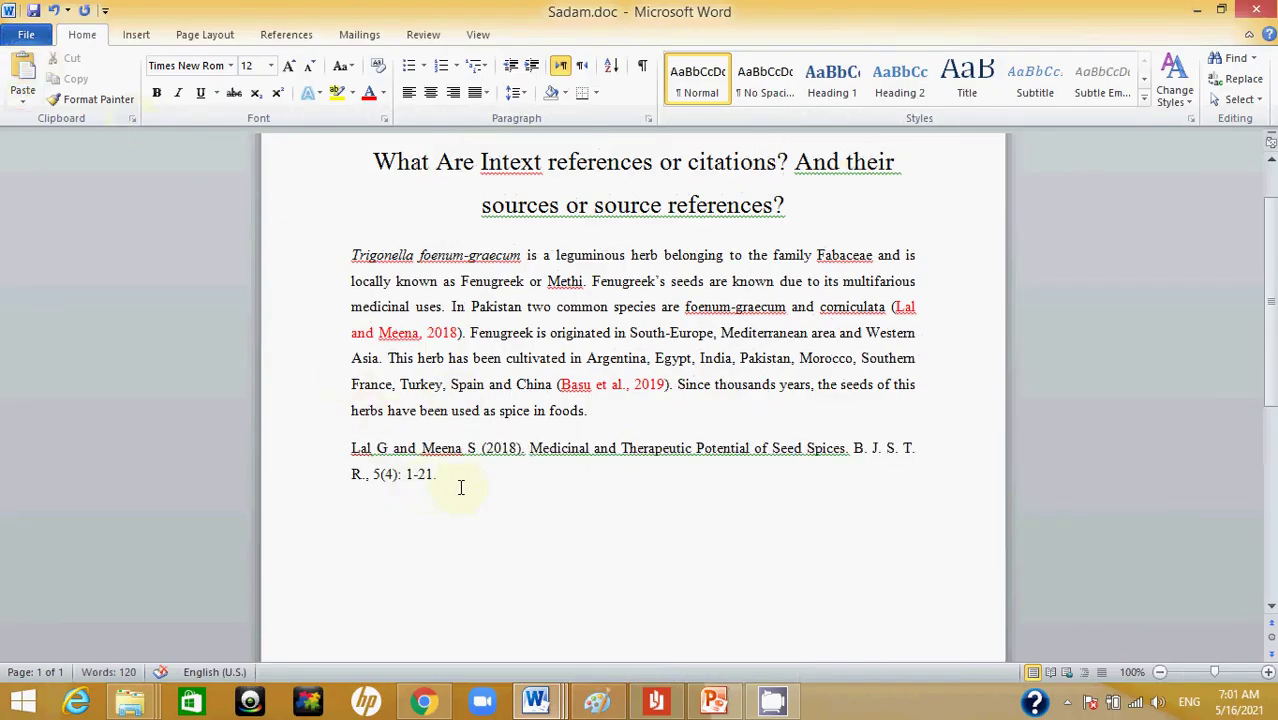
pyautogui.press('Return')
pyautogui.tripleClick(417, 483)
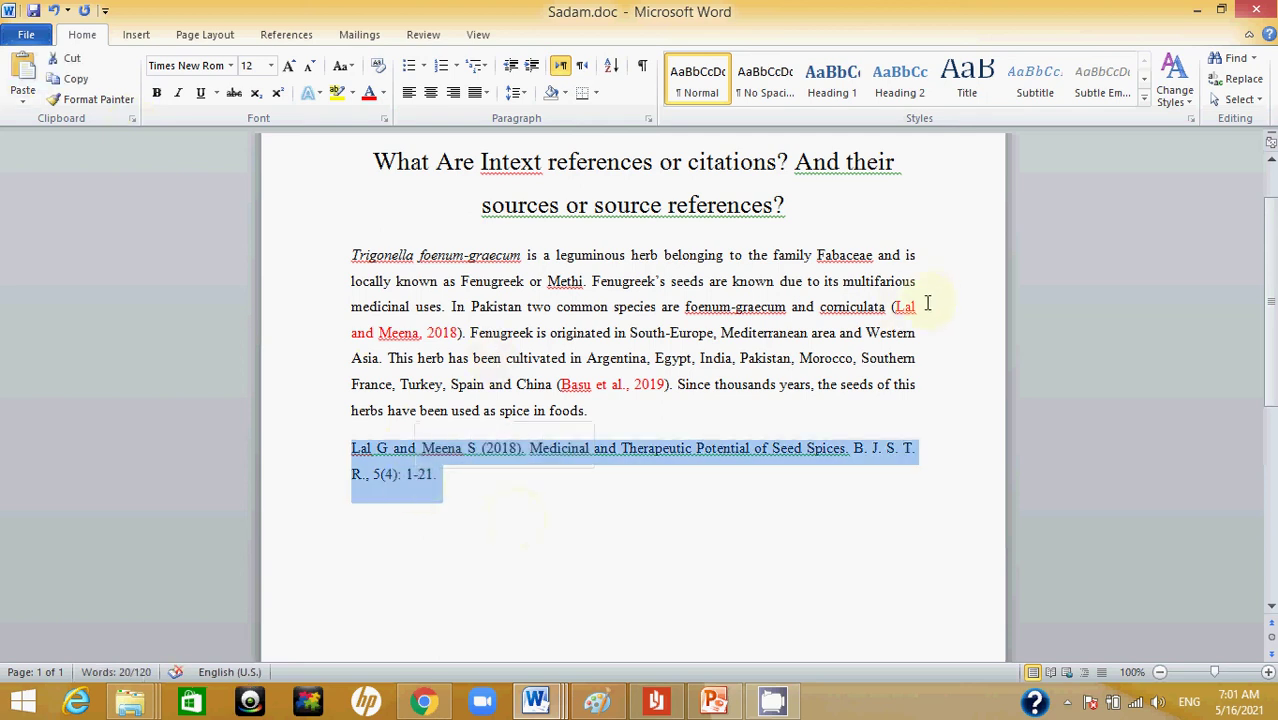
pyautogui.click(384, 95)
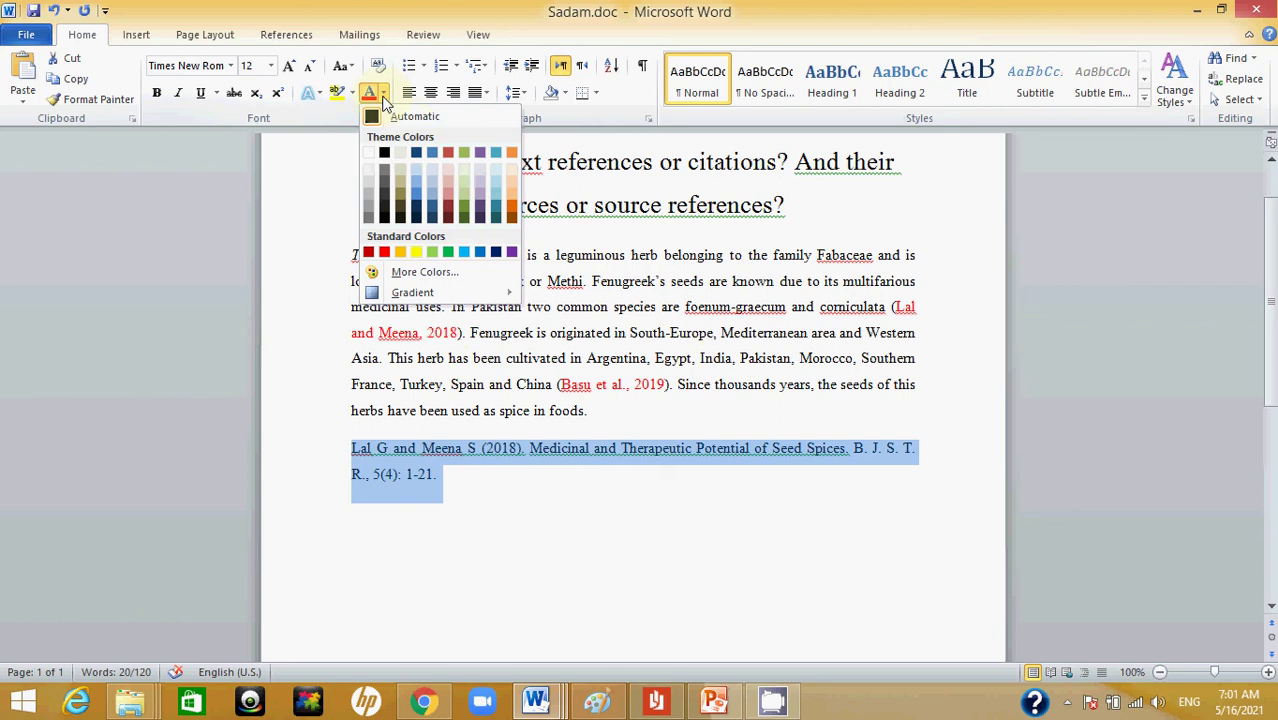
pyautogui.click(480, 252)
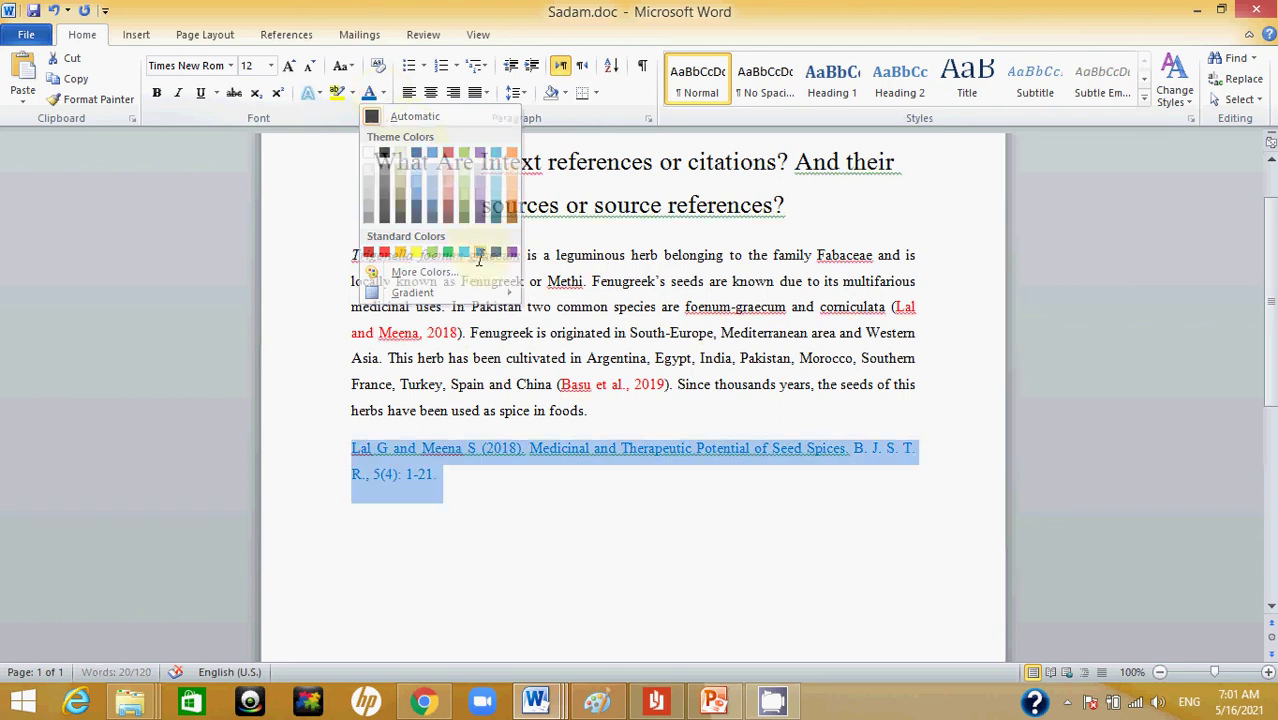
pyautogui.click(483, 548)
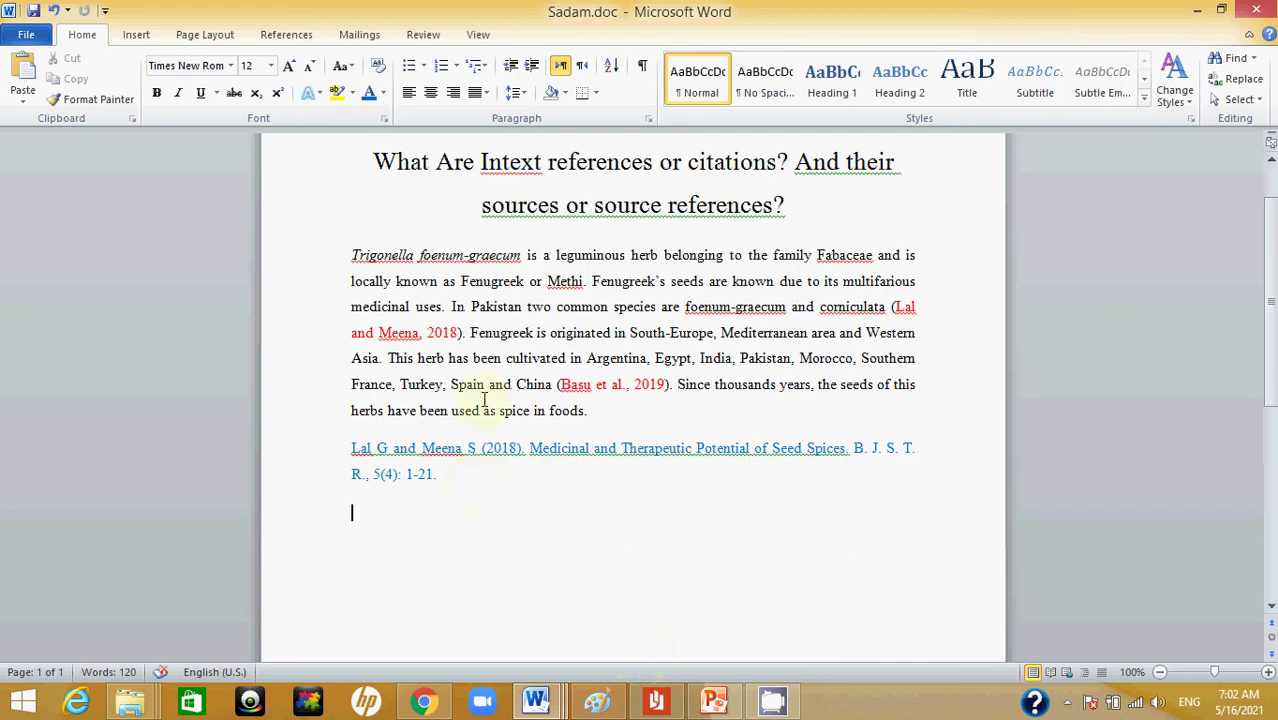
# - Copy the Basu SK, Zandi P and Cetzal-Ix W (2019) reference from the PDF, then close Reader
pyautogui.click(656, 705)
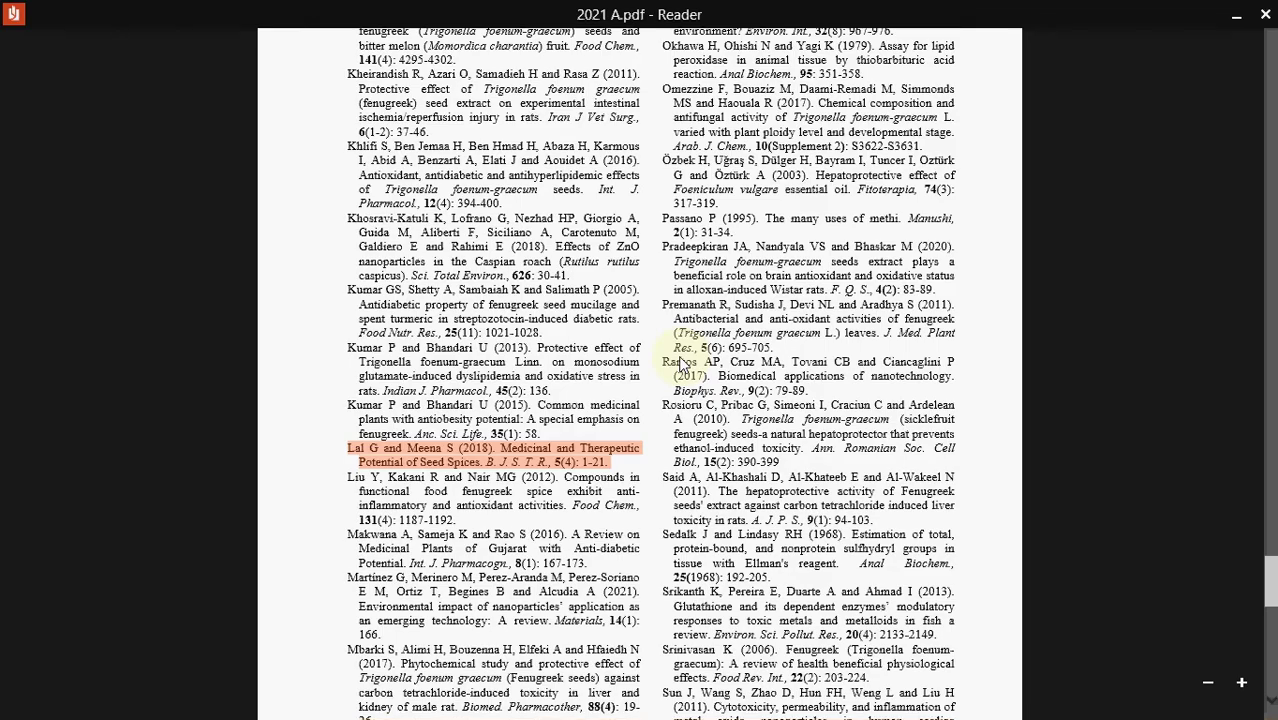
pyautogui.scroll(2, 672, 362)
pyautogui.scroll(3, 365, 260)
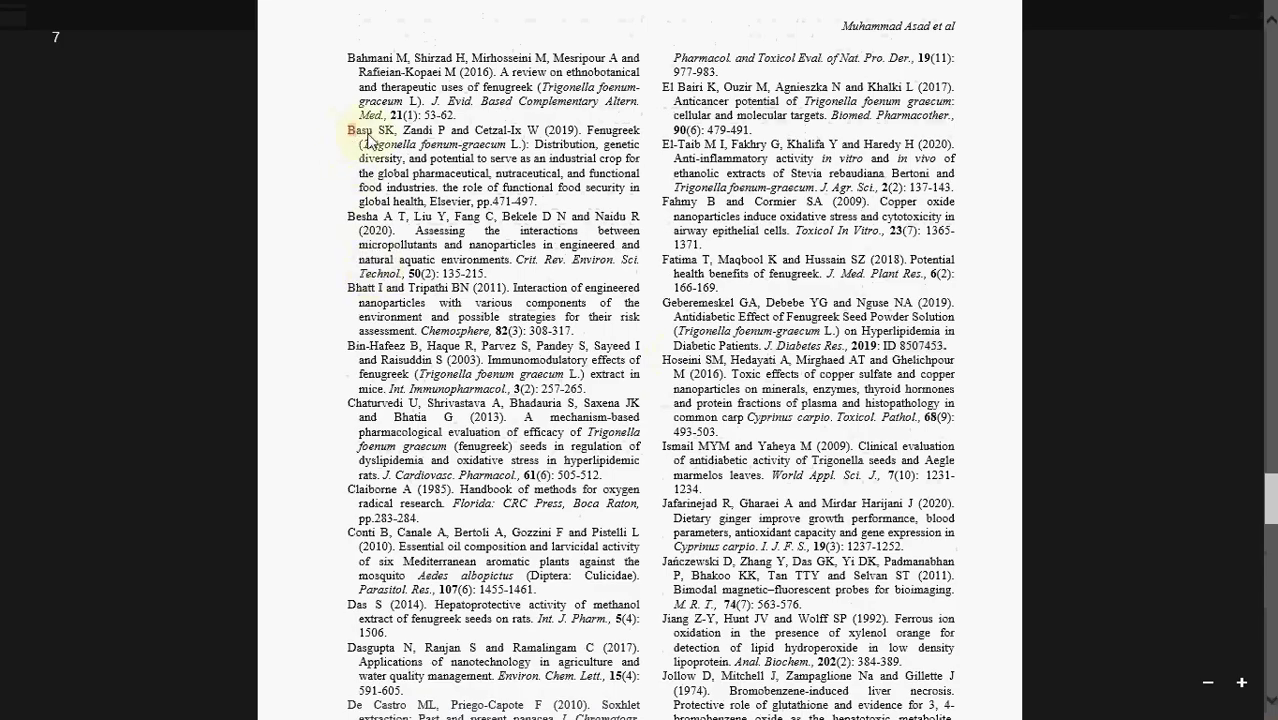
pyautogui.moveTo(348, 130); pyautogui.dragTo(520, 205)
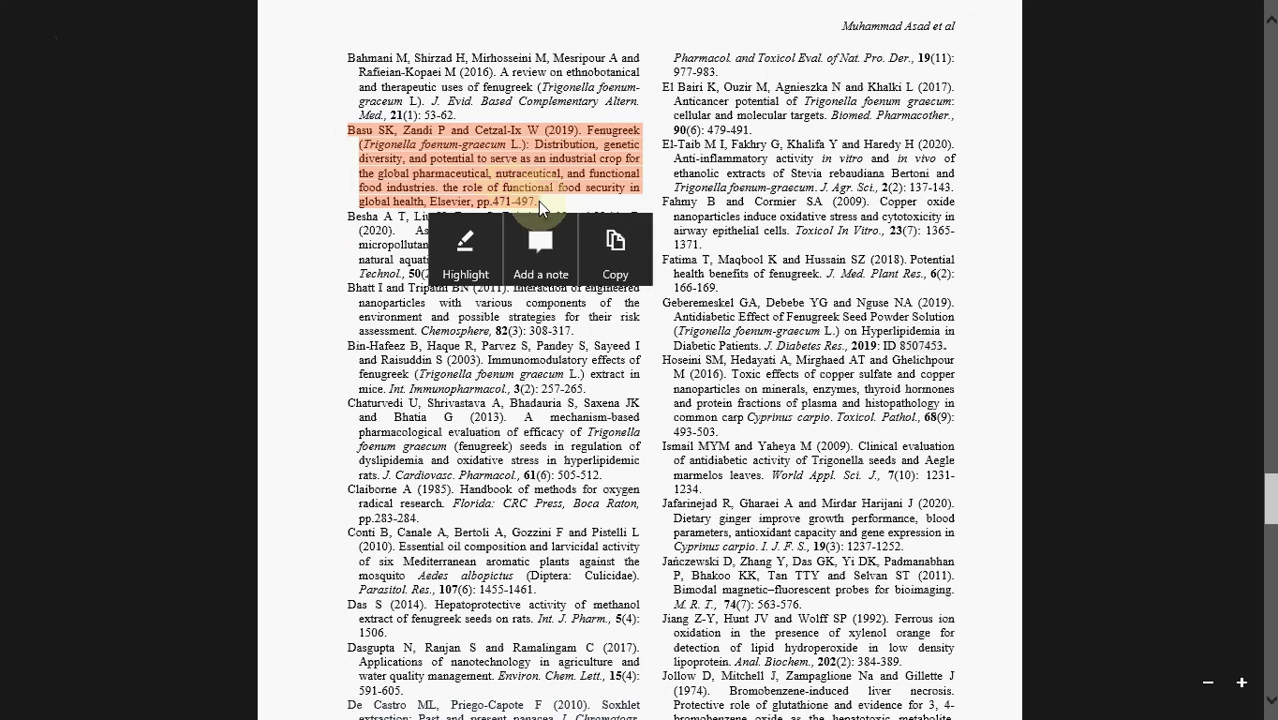
pyautogui.click(614, 258)
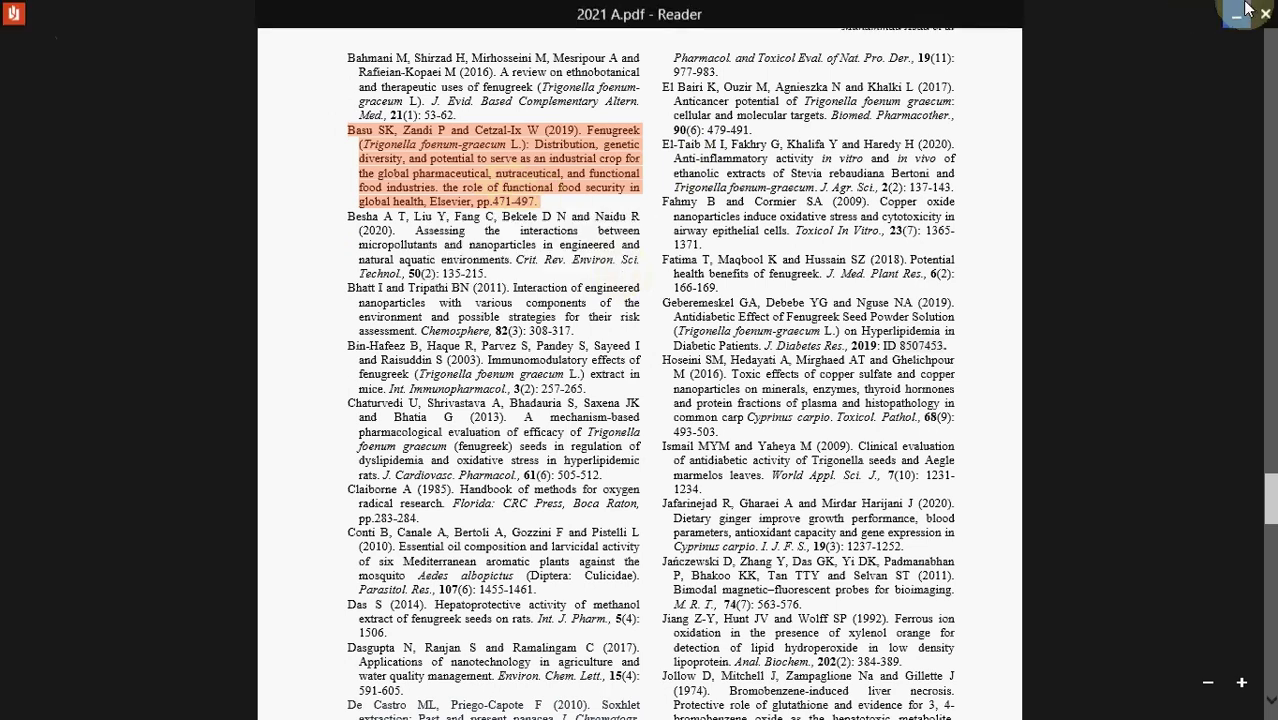
pyautogui.click(1250, 12)
pyautogui.click(1248, 12)
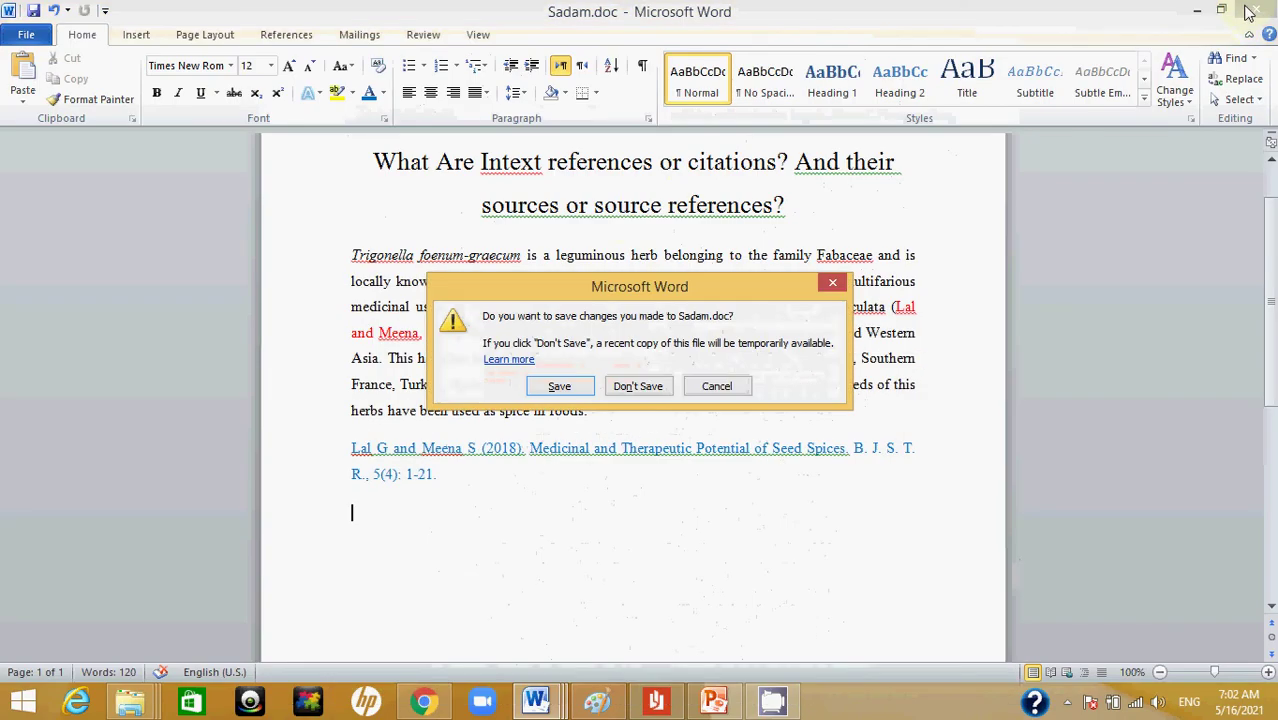
# - Cancel the save prompt and paste the Basu (2019) reference under Lal and Meena in blue
pyautogui.click(730, 385)
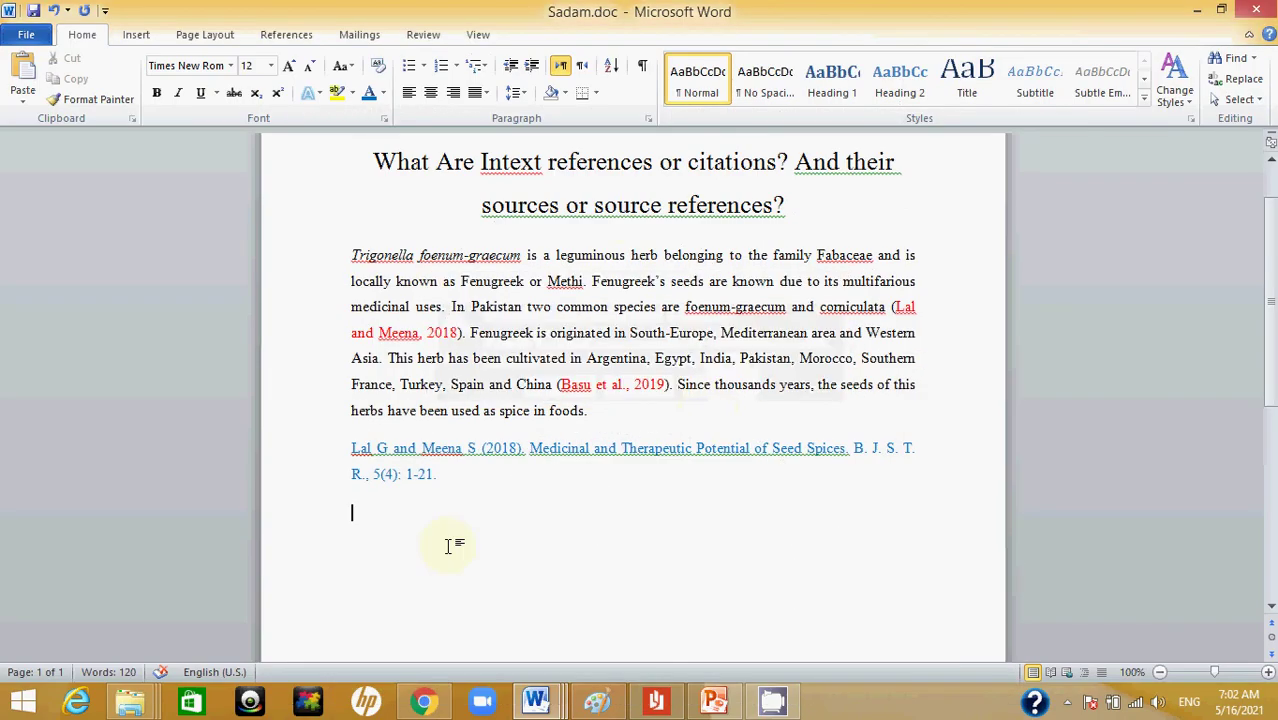
pyautogui.rightClick(376, 518)
pyautogui.click(416, 283)
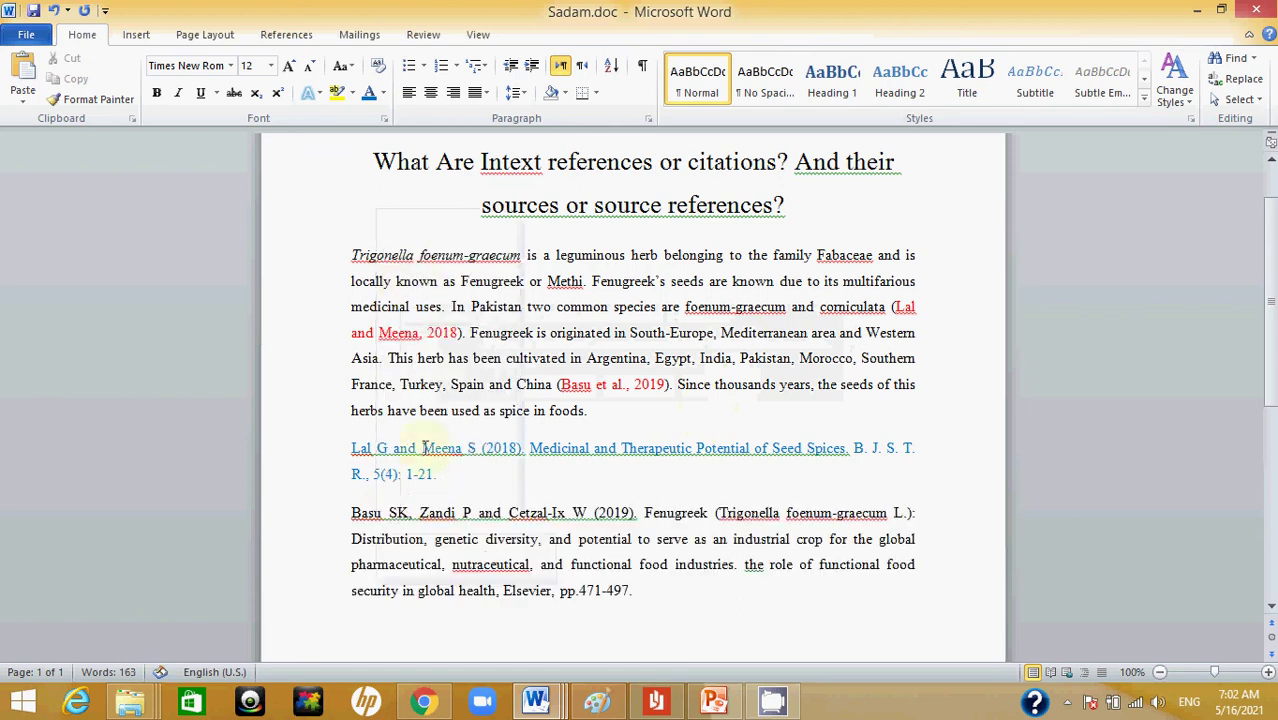
pyautogui.tripleClick(437, 556)
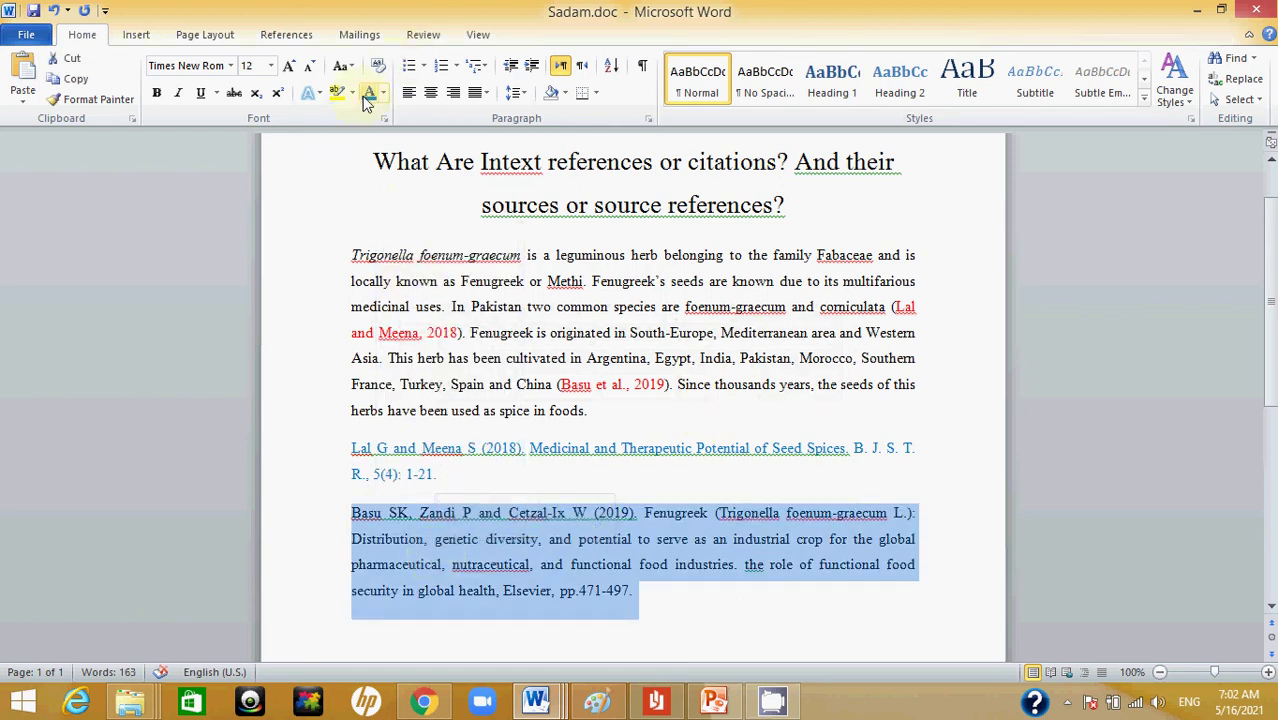
pyautogui.click(575, 537)
pyautogui.scroll(-1, 575, 537)
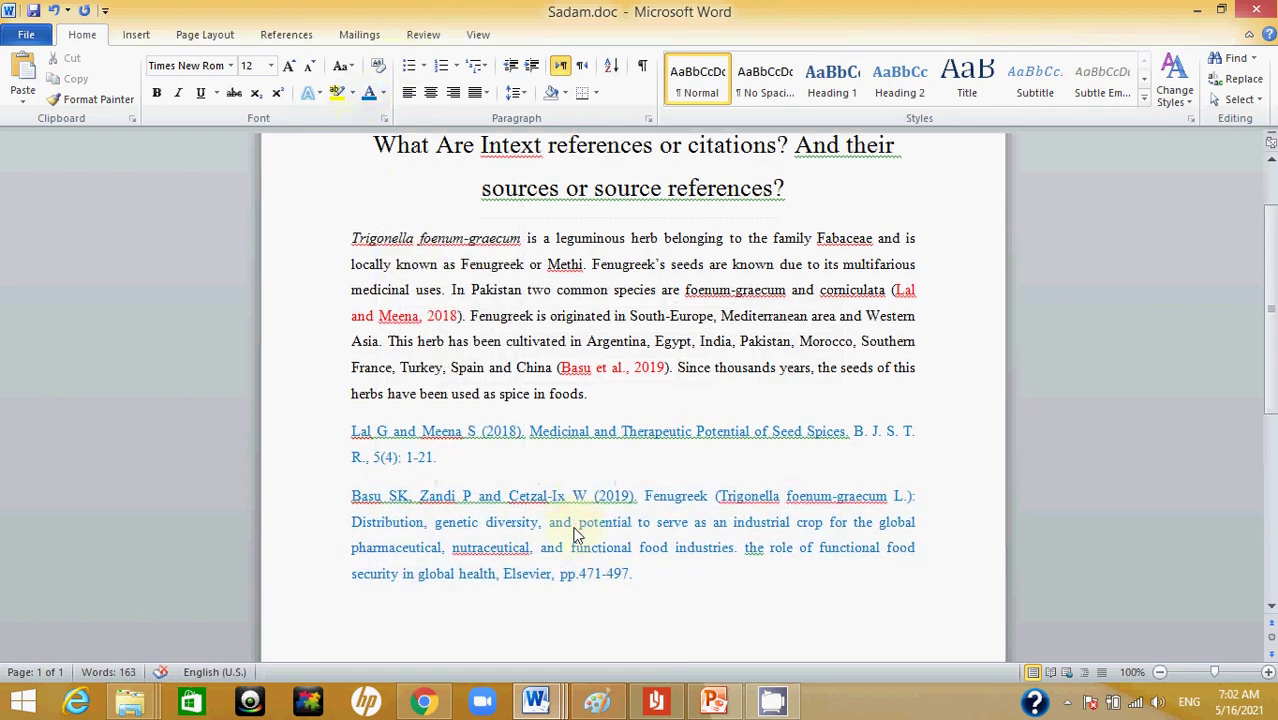
pyautogui.scroll(1, 575, 537)
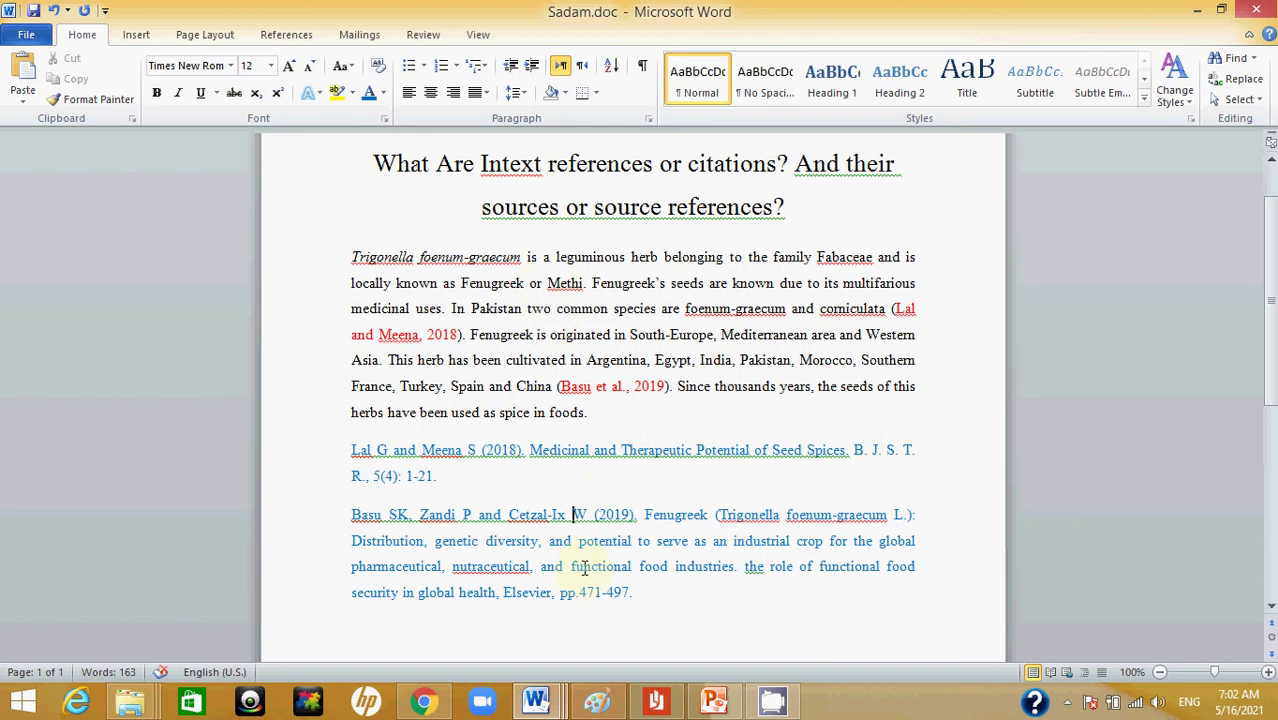
pyautogui.scroll(-2, 595, 362)
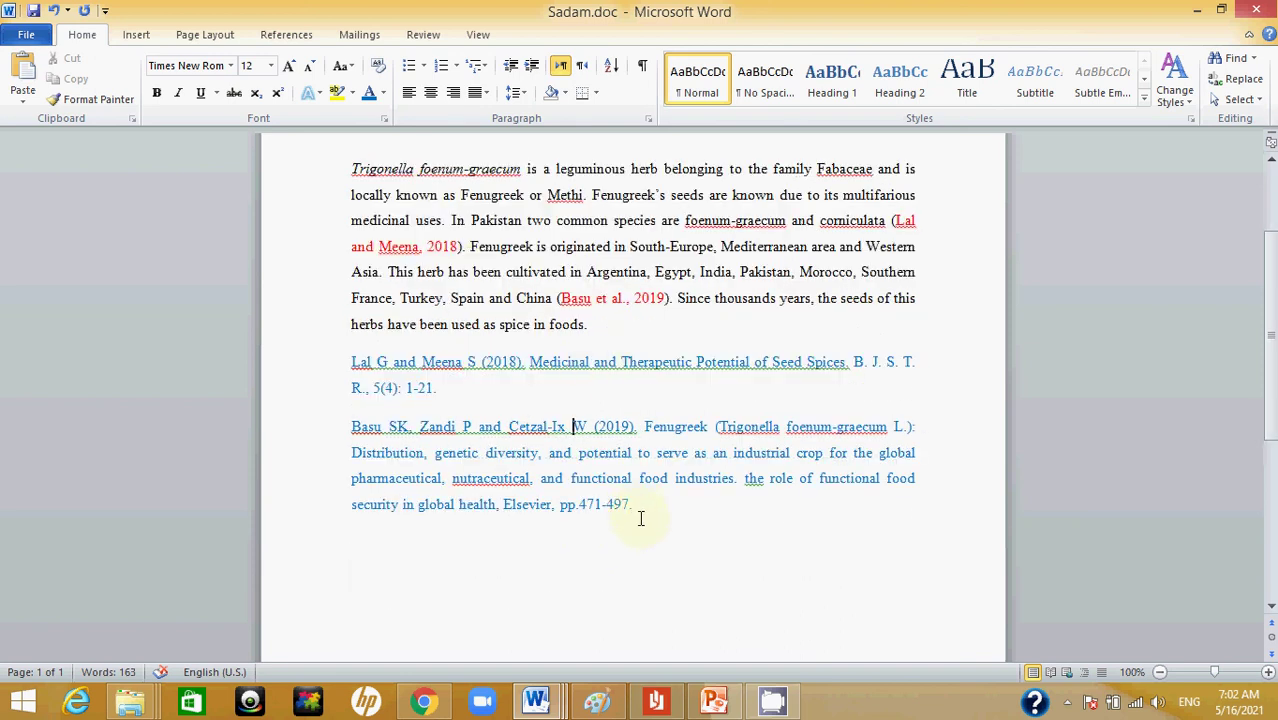
pyautogui.scroll(1, 605, 430)
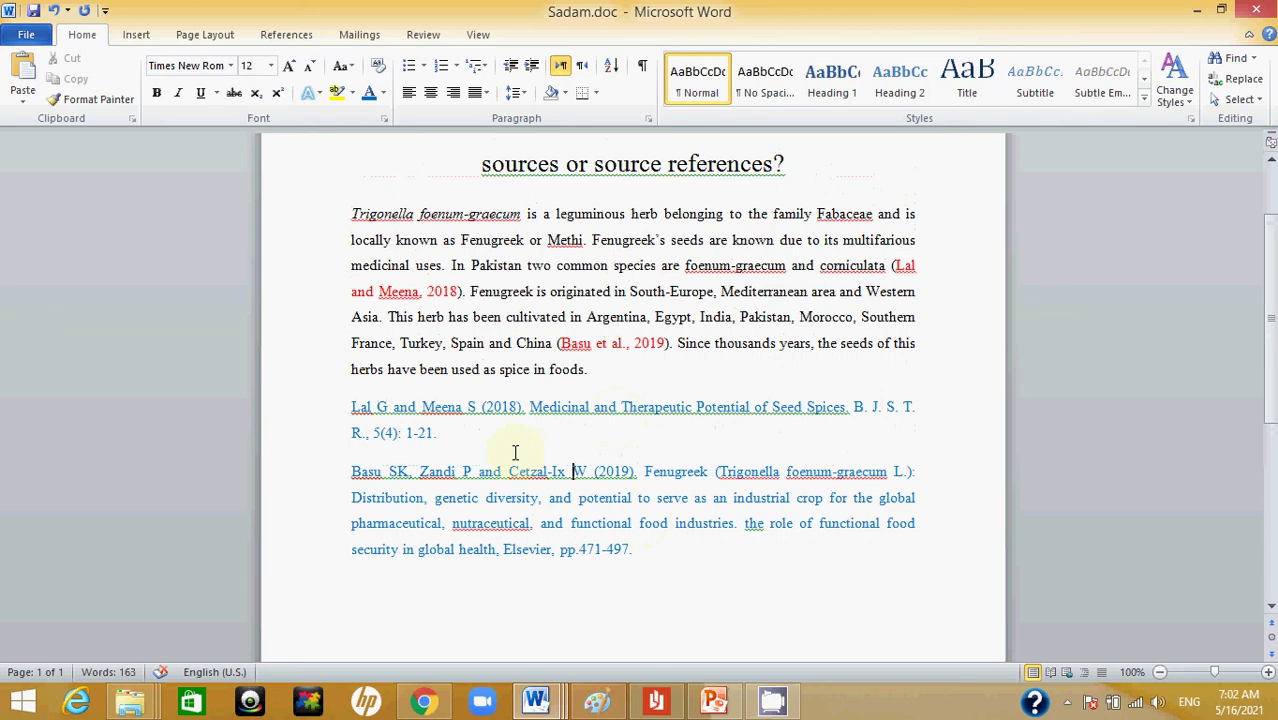
pyautogui.scroll(-2, 517, 453)
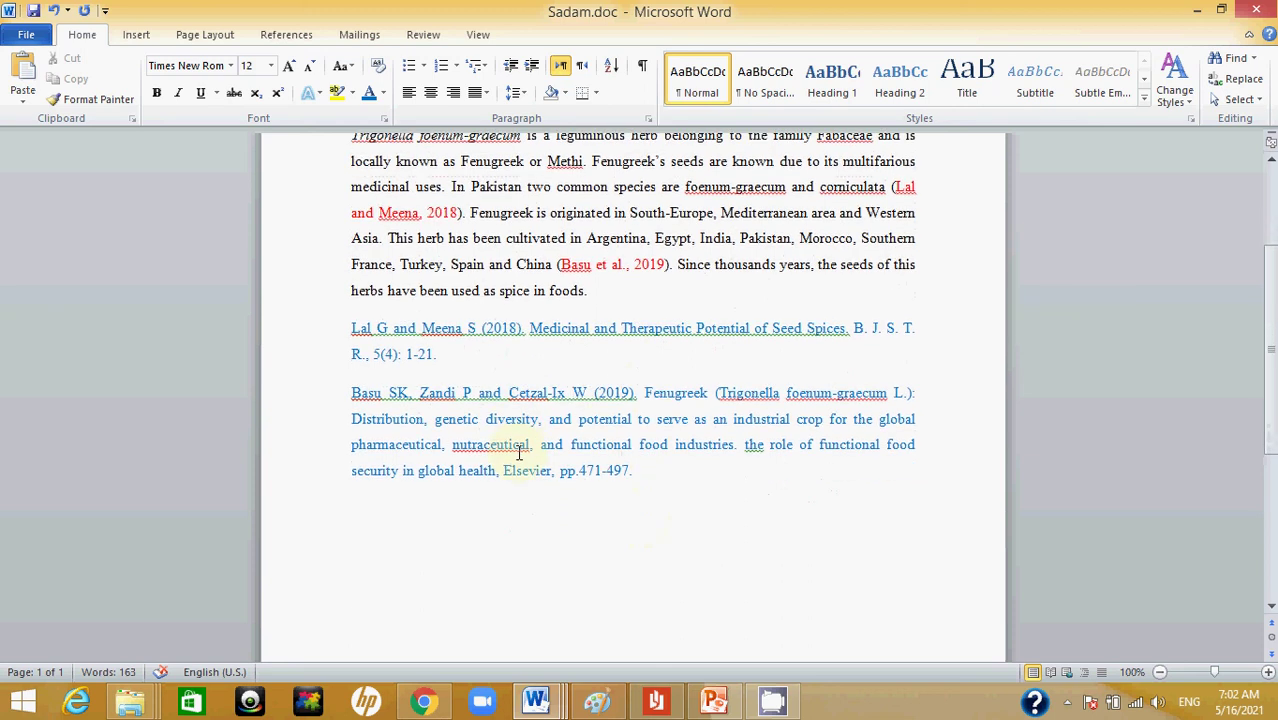
pyautogui.scroll(-1, 518, 453)
pyautogui.scroll(-1, 517, 455)
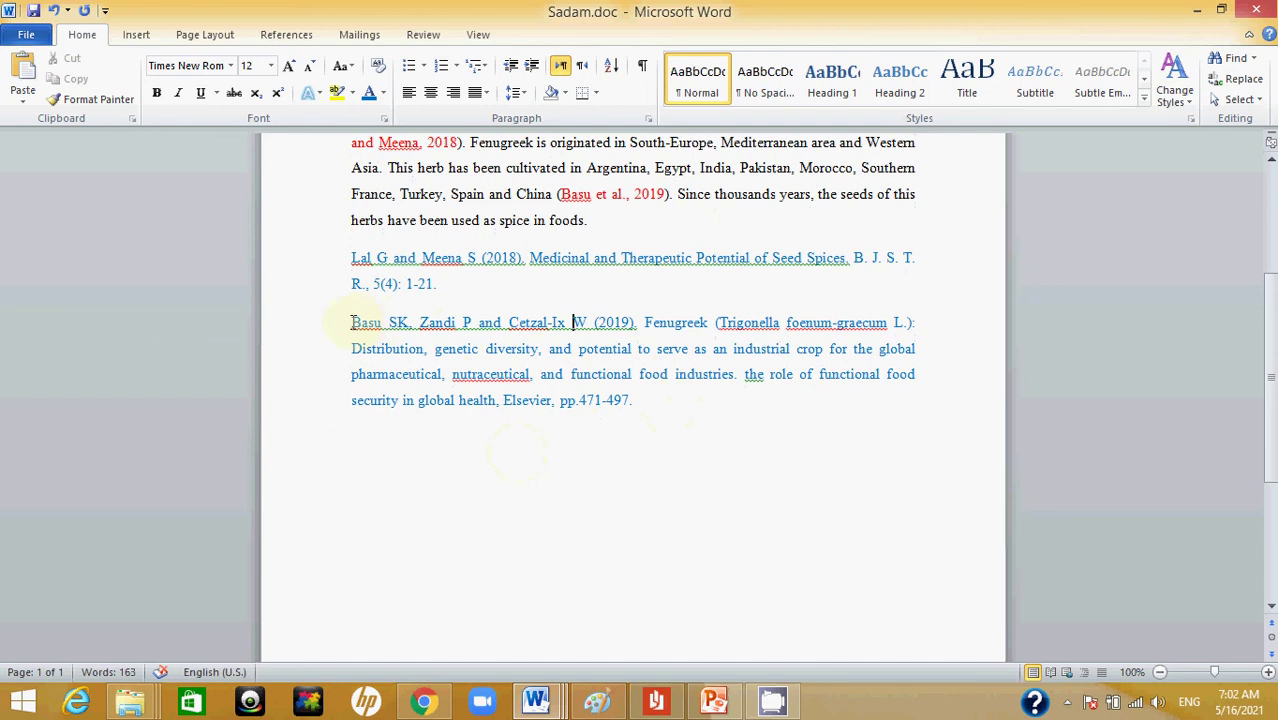
pyautogui.moveTo(352, 322); pyautogui.dragTo(628, 326)
pyautogui.click(508, 322)
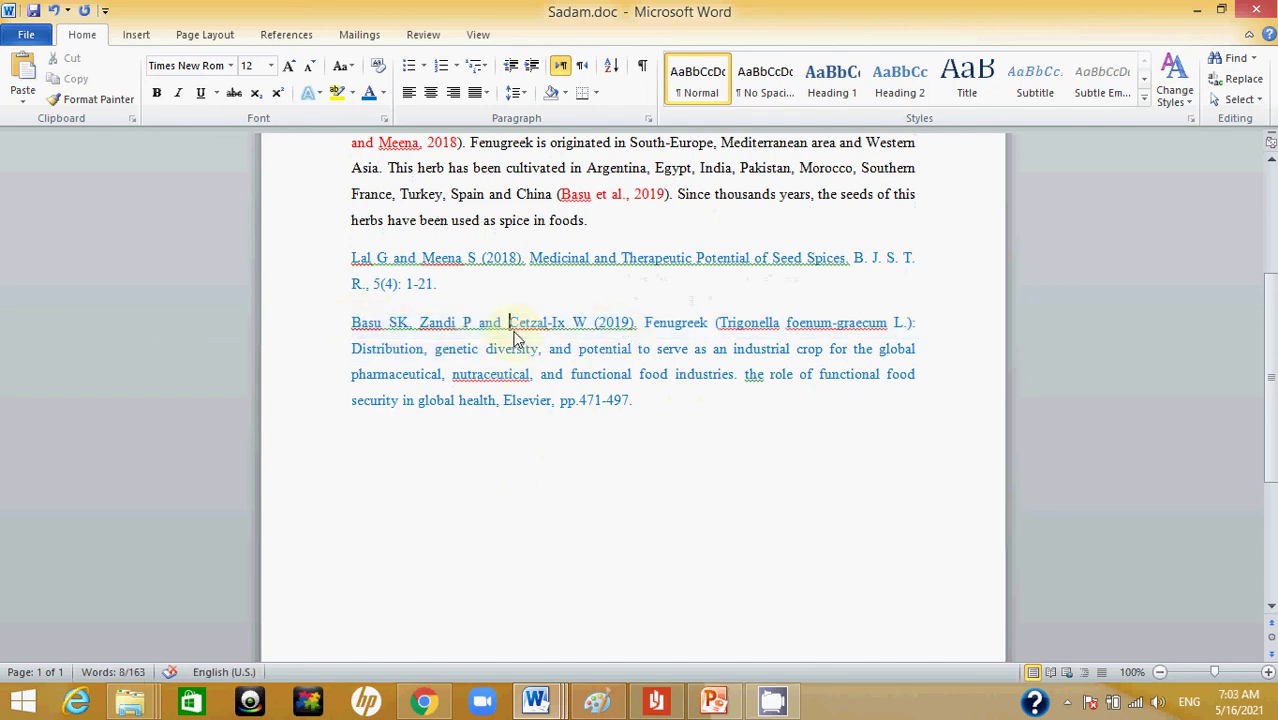
pyautogui.scroll(1, 512, 326)
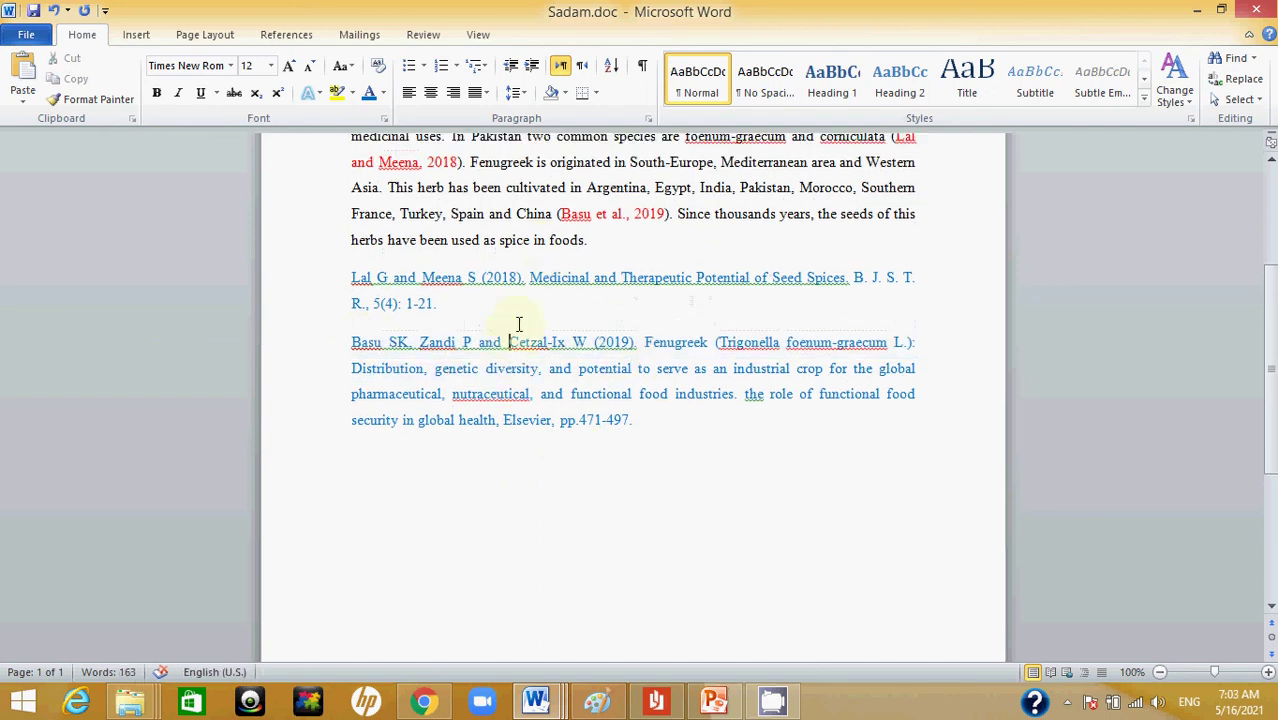
pyautogui.doubleClick(583, 216)
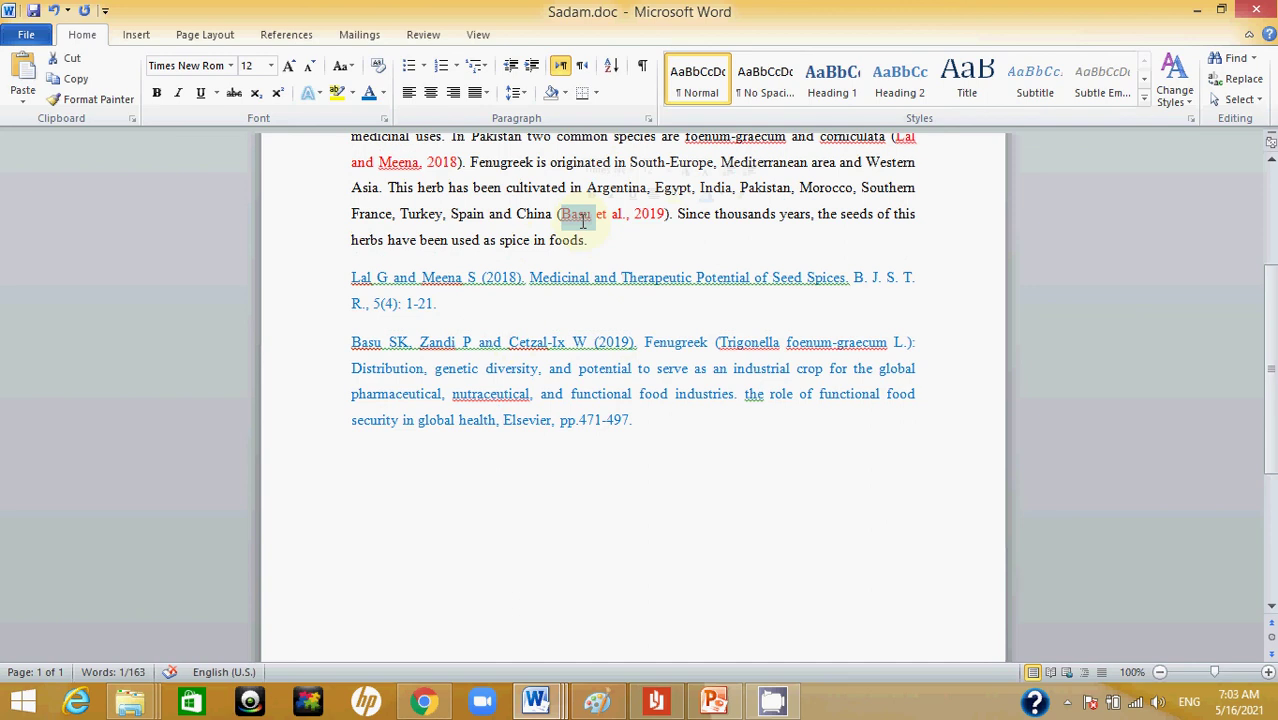
pyautogui.scroll(2, 583, 220)
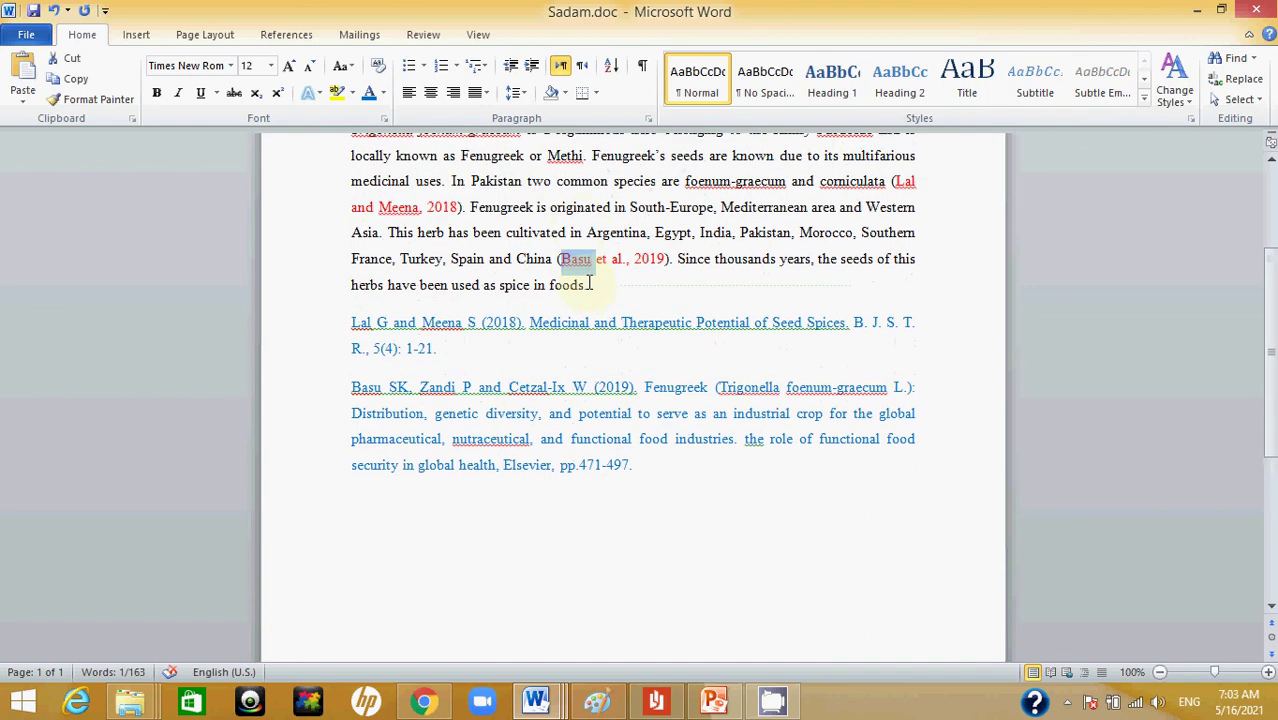
pyautogui.moveTo(352, 388); pyautogui.dragTo(628, 397)
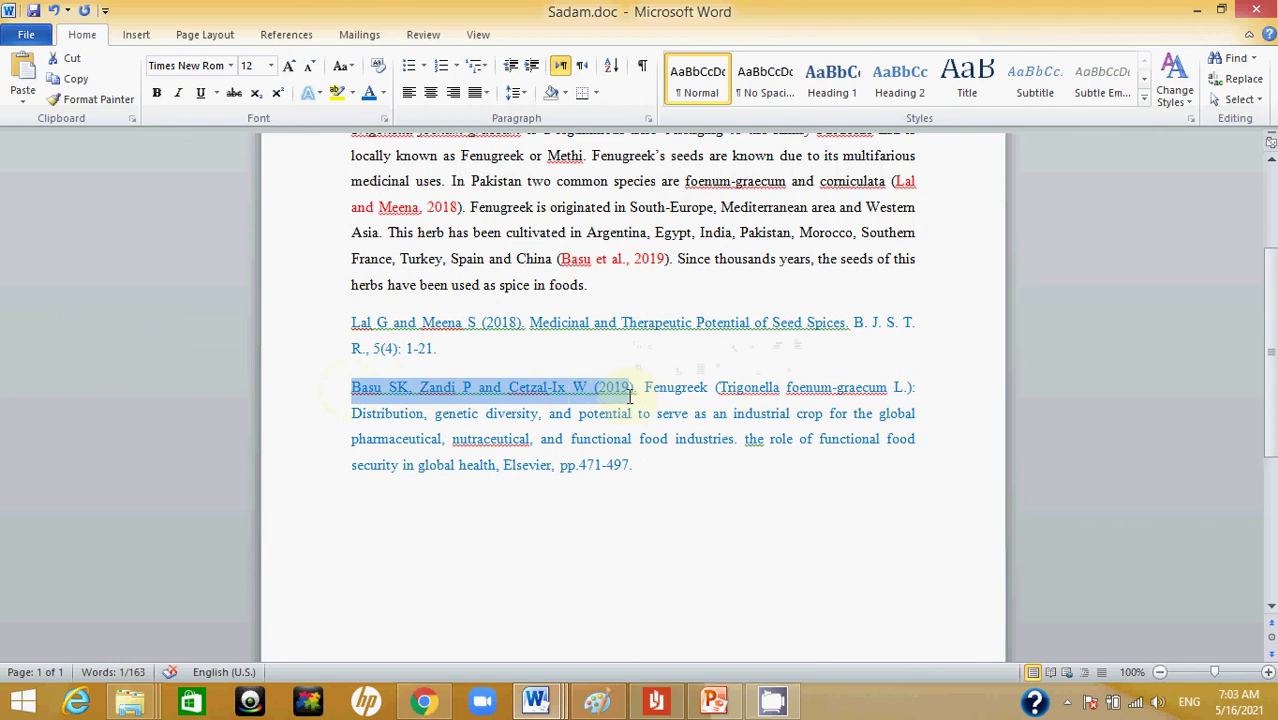
pyautogui.click(629, 395)
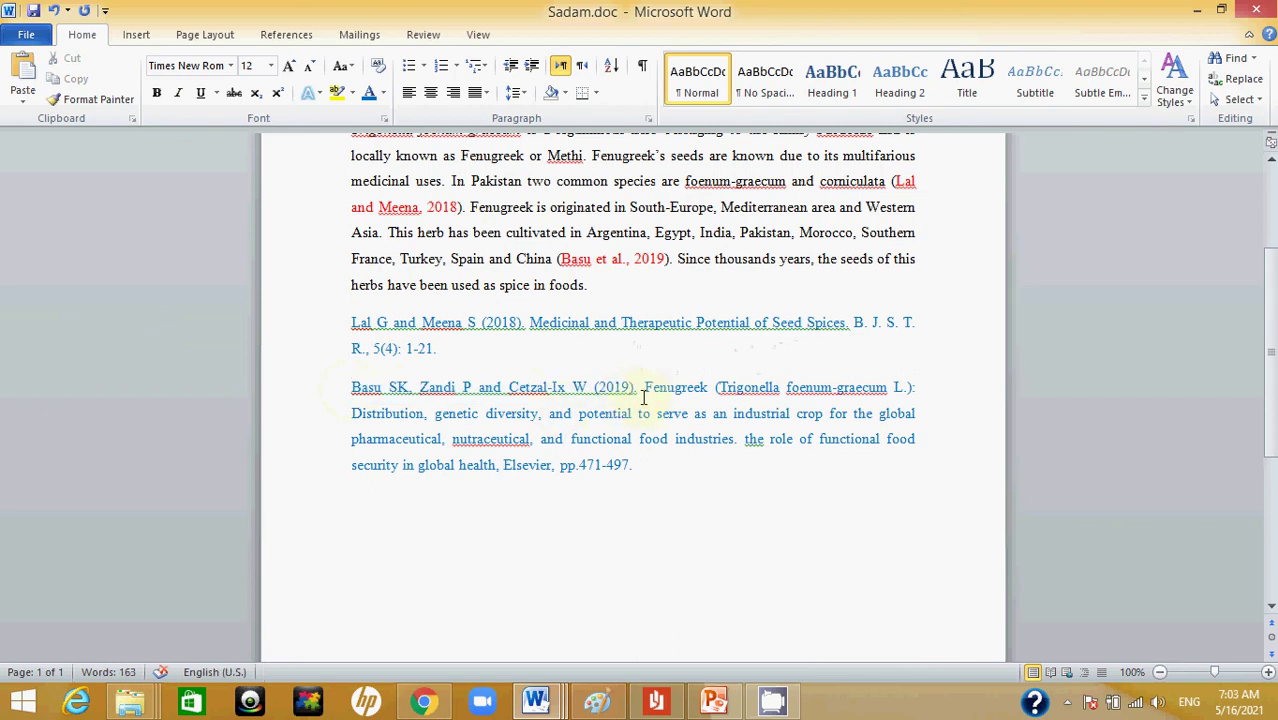
pyautogui.moveTo(646, 389)
pyautogui.mouseDown()
pyautogui.moveTo(884, 419)
pyautogui.moveTo(521, 500)
pyautogui.moveTo(493, 488)
pyautogui.moveTo(676, 614)
pyautogui.moveTo(551, 477)
pyautogui.moveTo(519, 475)
pyautogui.mouseUp()
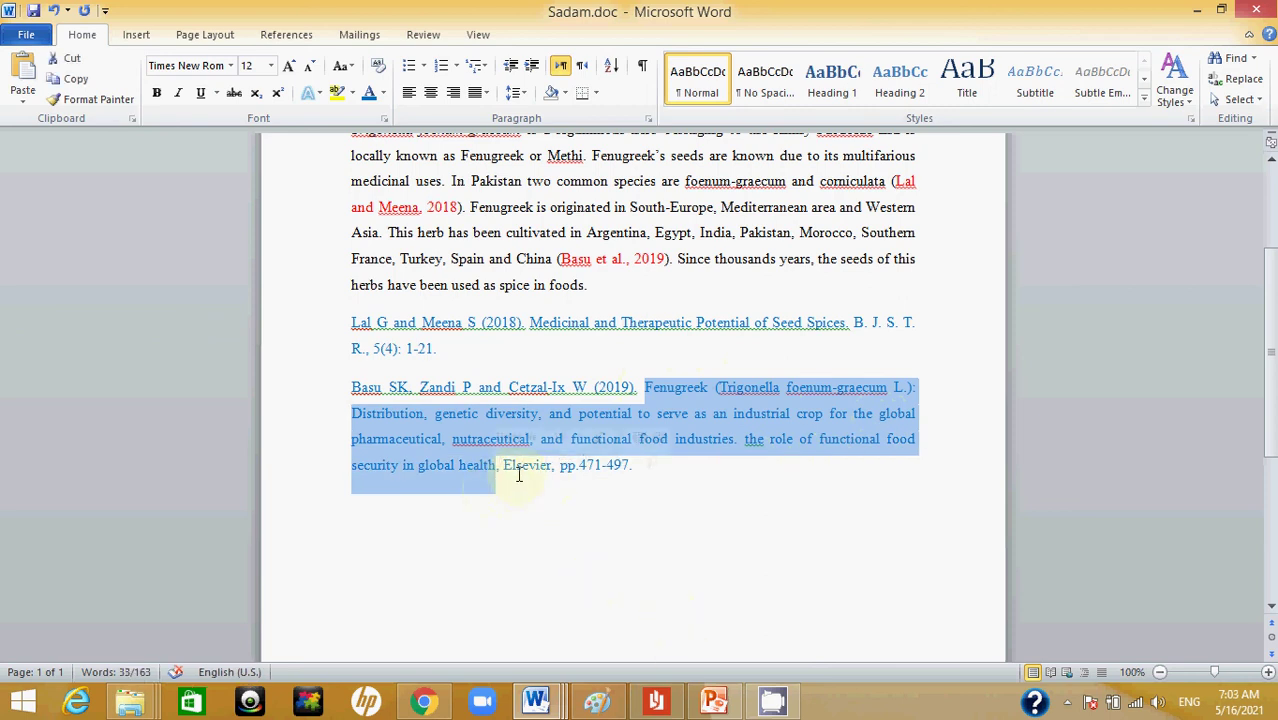
pyautogui.doubleClick(519, 475)
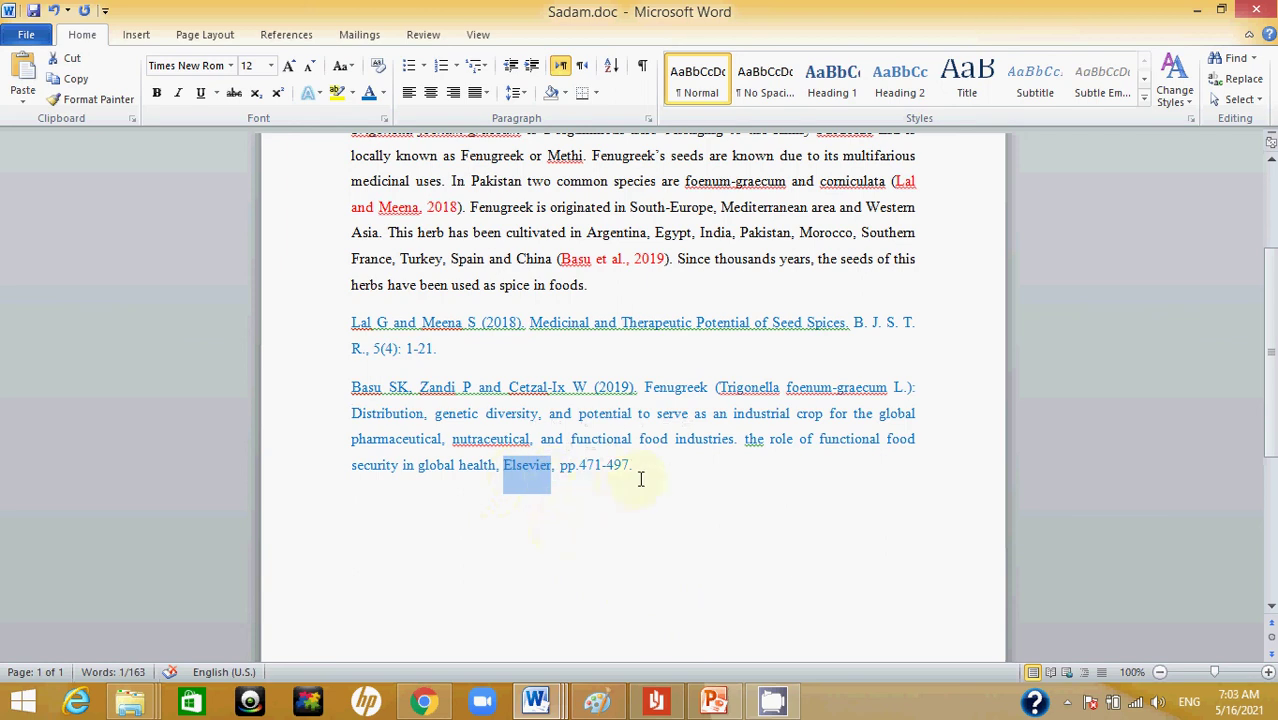
pyautogui.moveTo(634, 477); pyautogui.dragTo(582, 477)
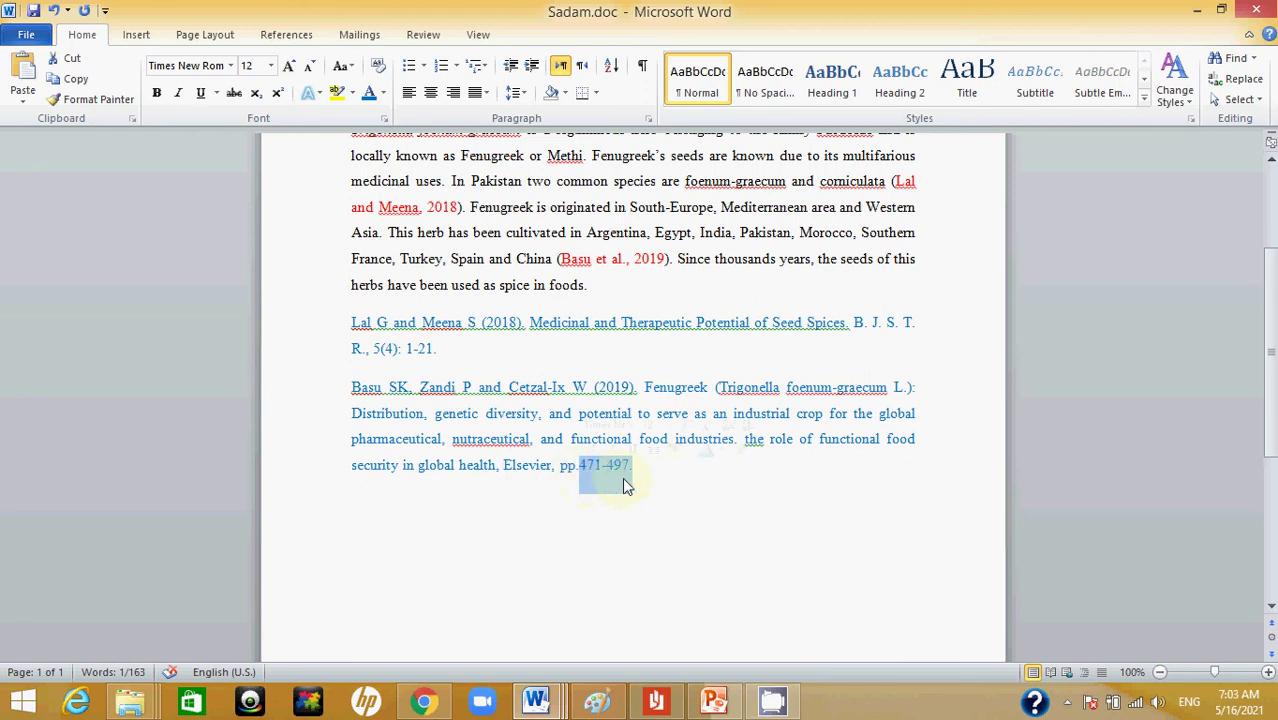
pyautogui.click(650, 479)
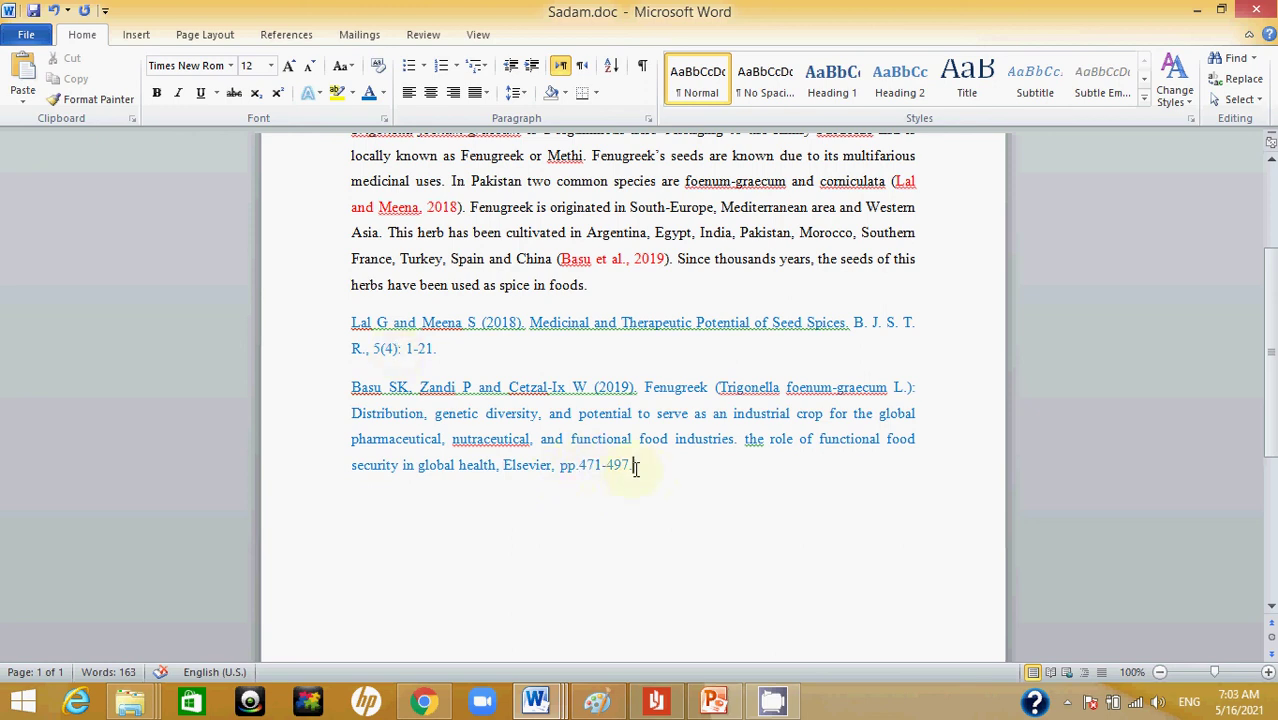
pyautogui.moveTo(634, 466); pyautogui.dragTo(474, 440)
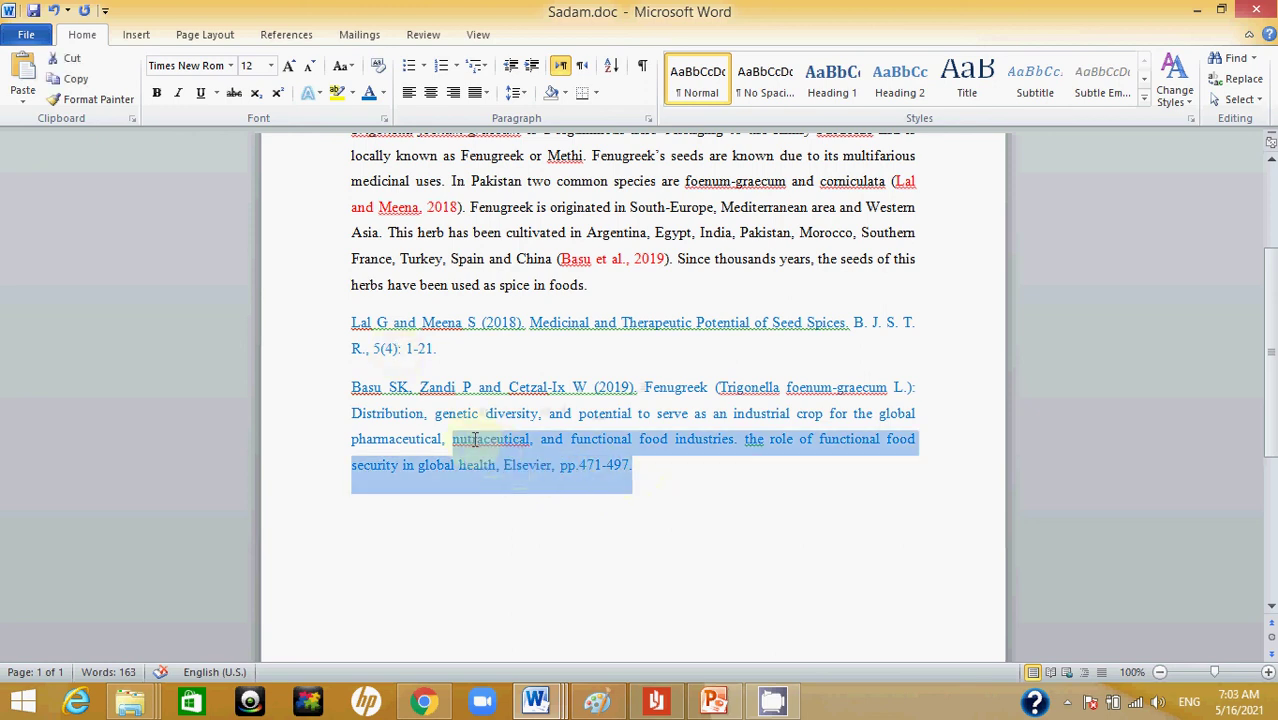
pyautogui.click(386, 348)
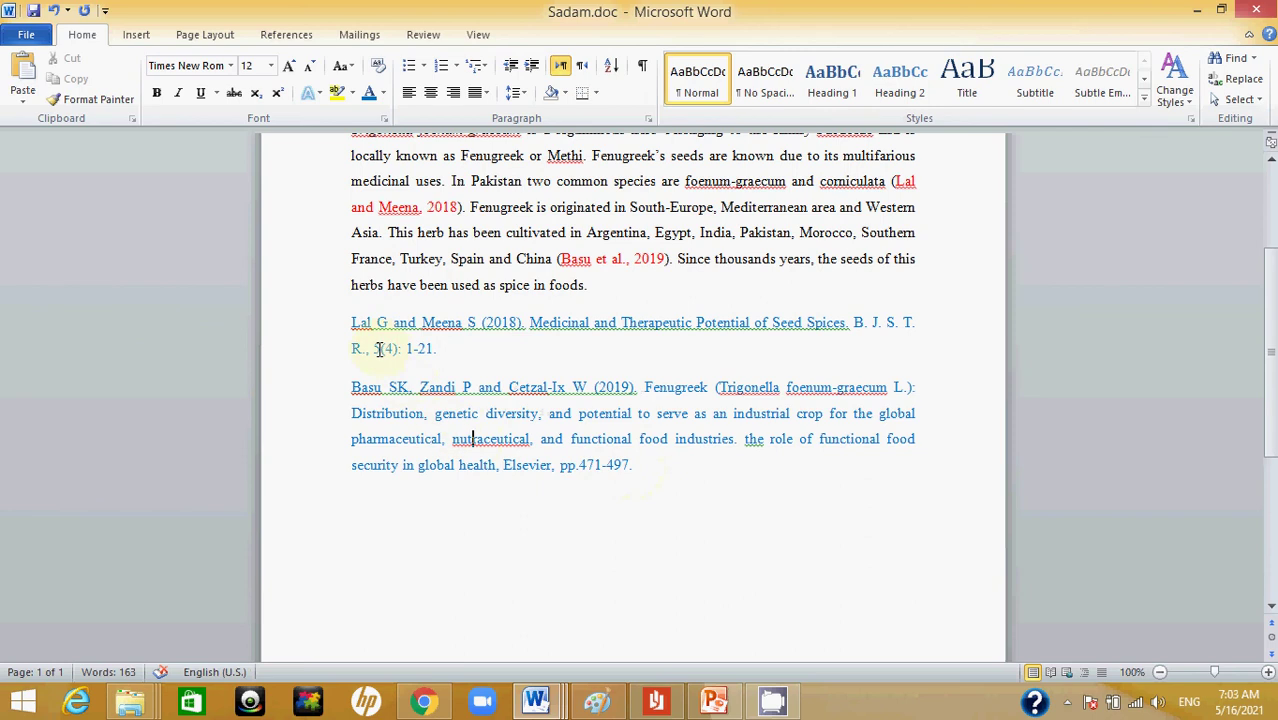
pyautogui.moveTo(381, 349); pyautogui.dragTo(375, 353)
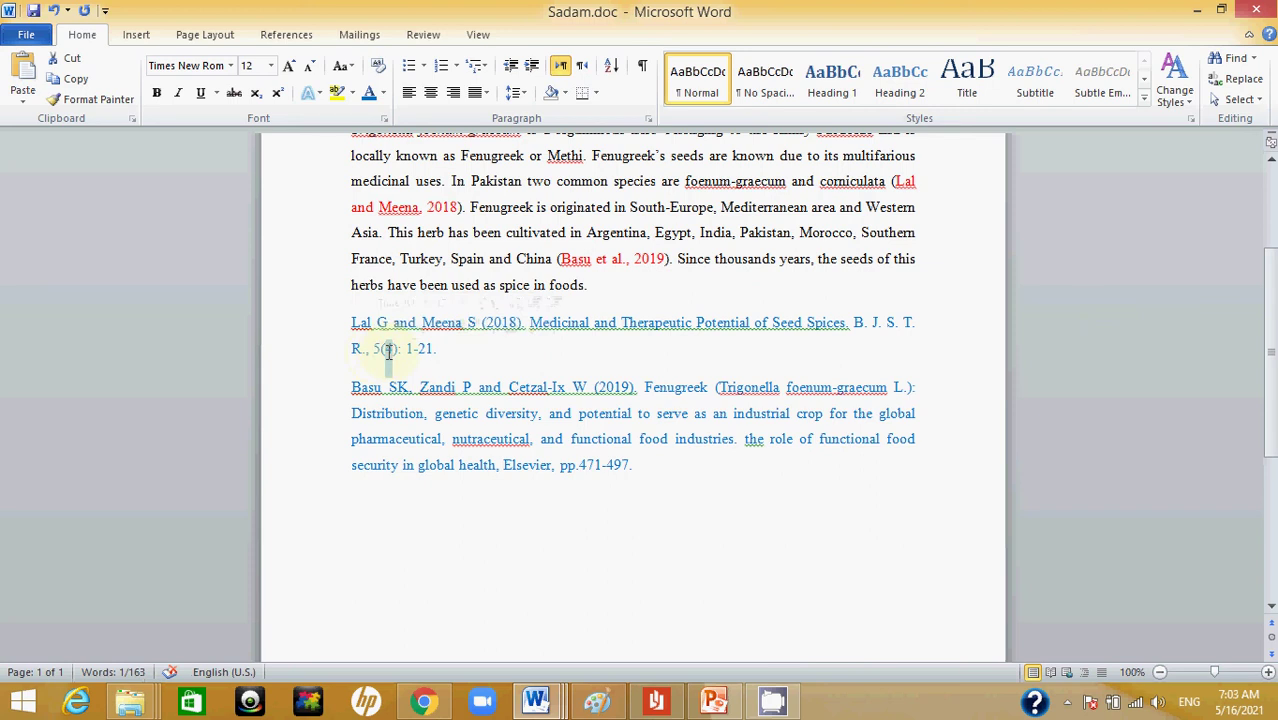
pyautogui.click(579, 502)
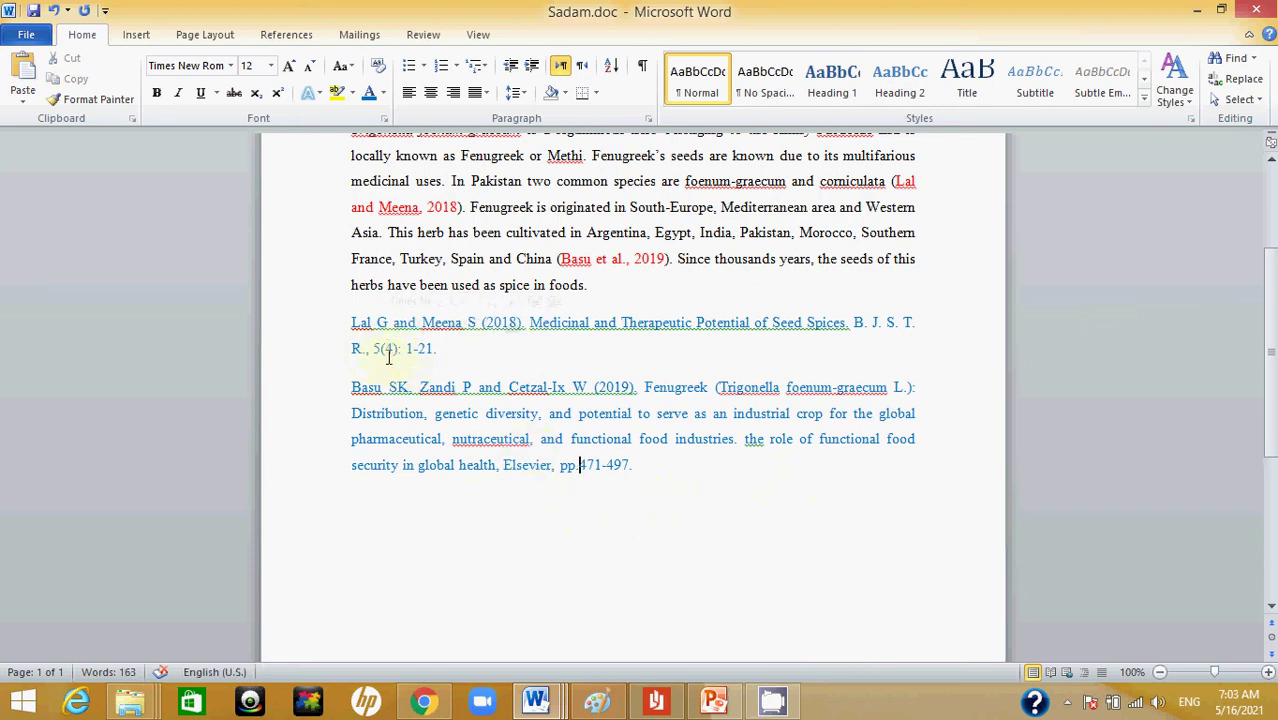
pyautogui.moveTo(376, 348); pyautogui.dragTo(403, 350)
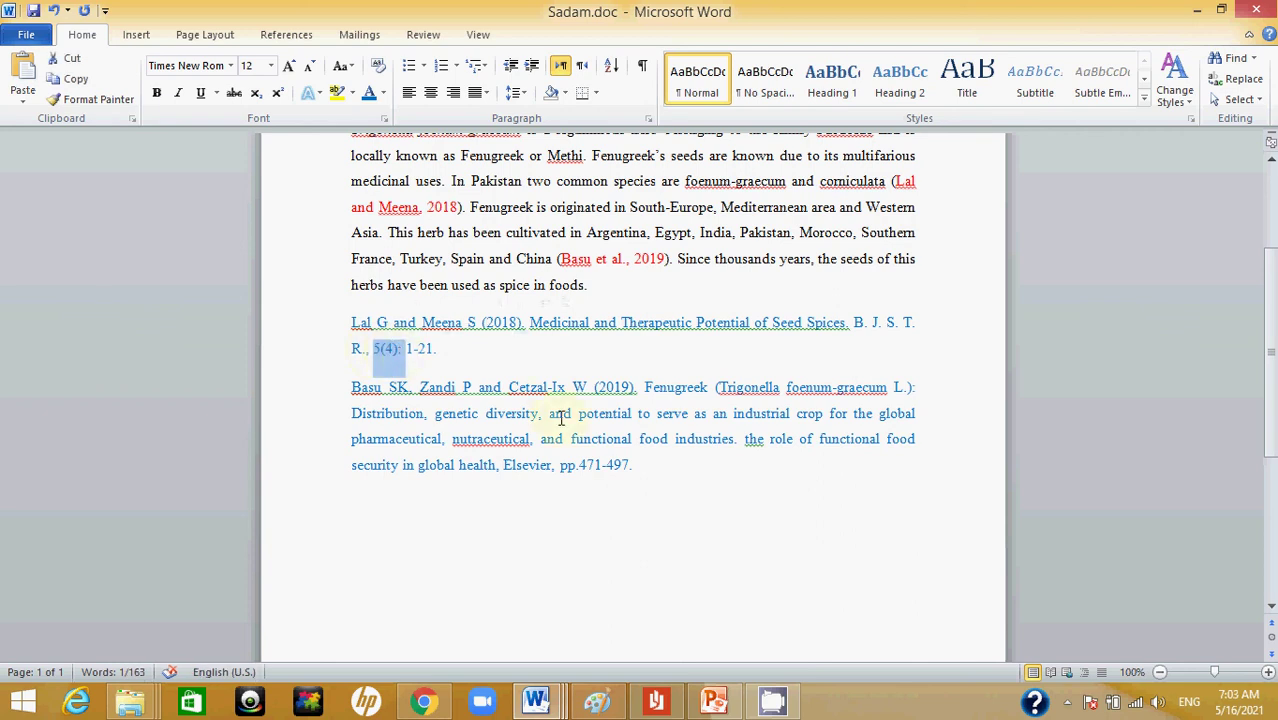
pyautogui.scroll(2, 563, 420)
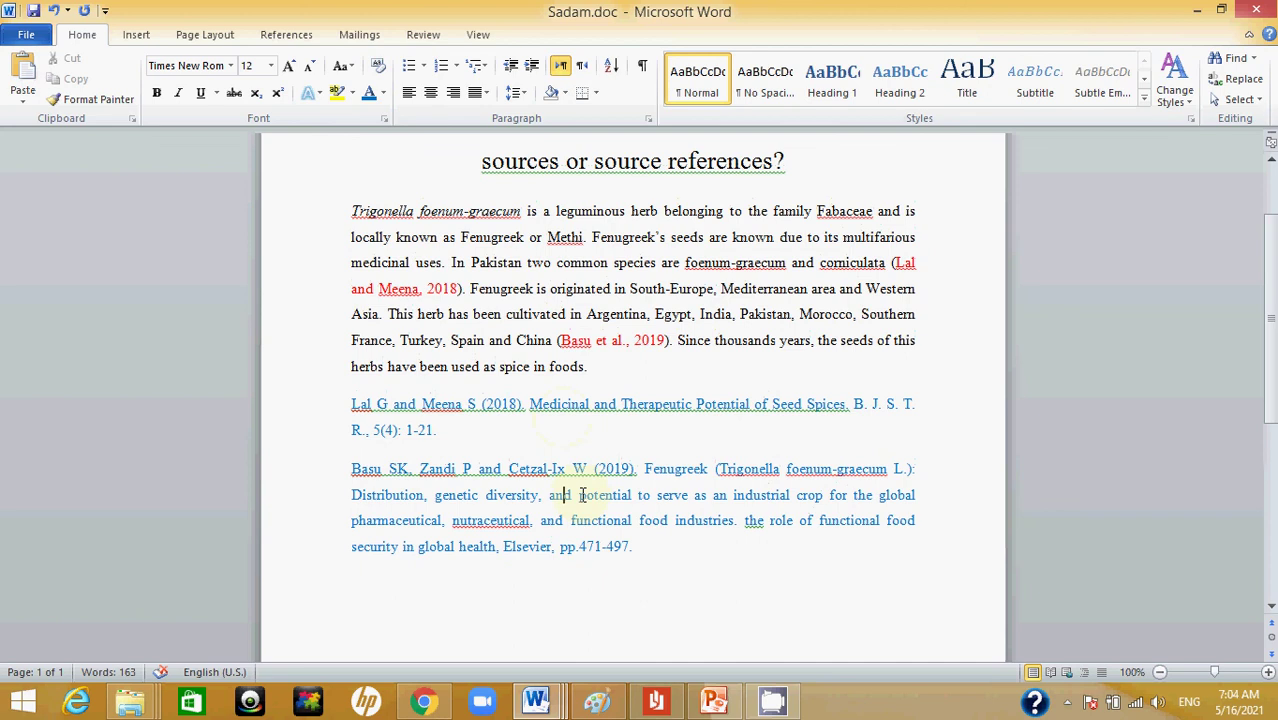
pyautogui.scroll(-1, 582, 495)
pyautogui.scroll(-1, 582, 495)
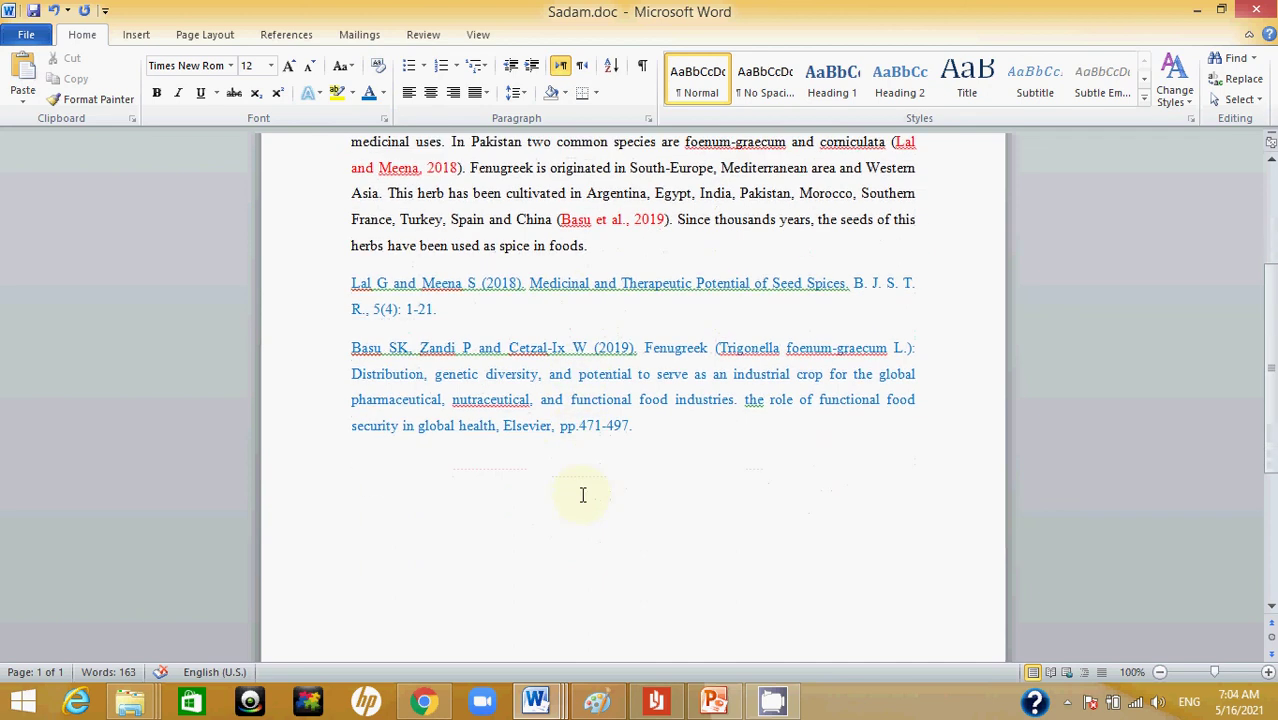
# - Colour the Basu reference's title orange
pyautogui.moveTo(645, 350); pyautogui.dragTo(604, 404)
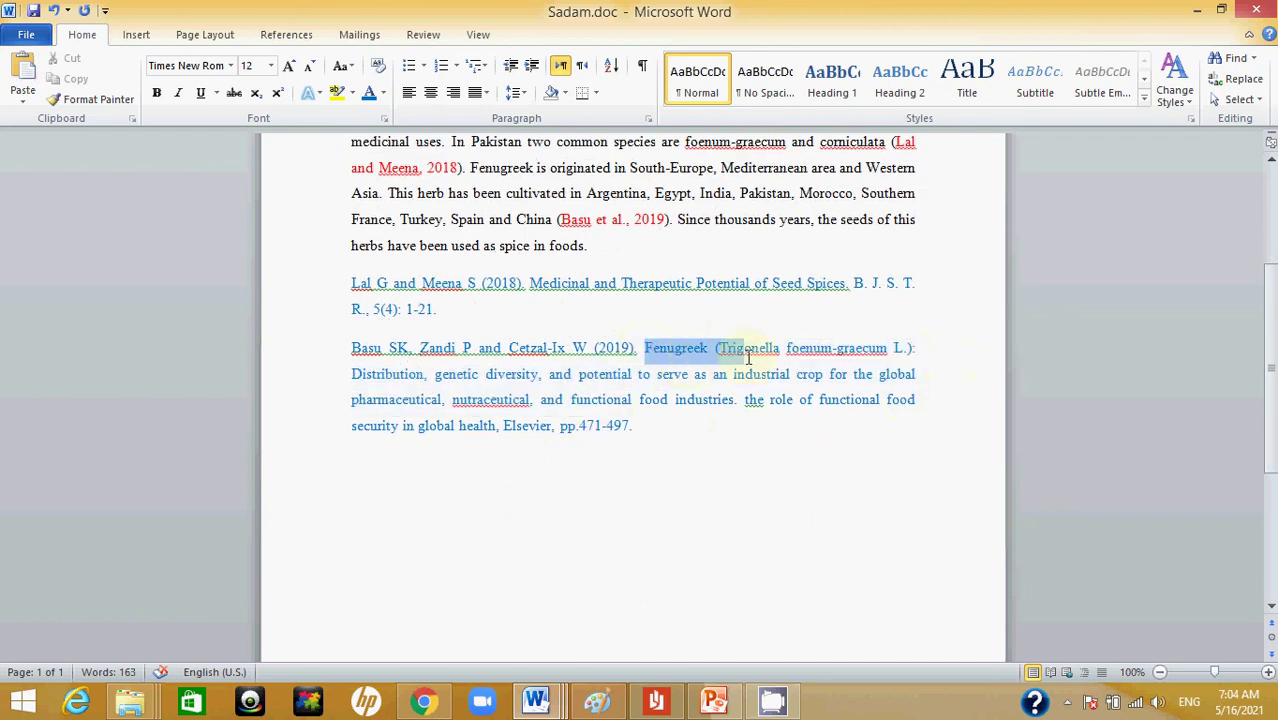
pyautogui.moveTo(604, 404)
pyautogui.mouseDown()
pyautogui.moveTo(716, 408)
pyautogui.moveTo(501, 427)
pyautogui.mouseUp()
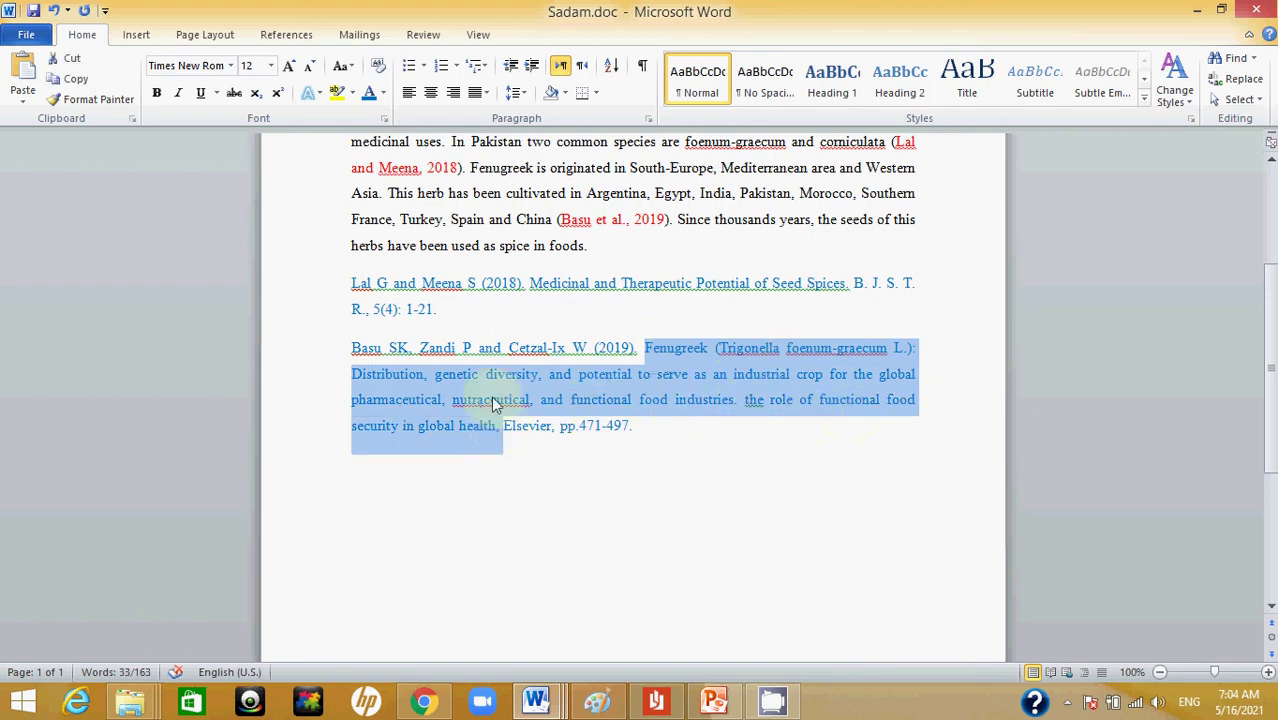
pyautogui.click(382, 93)
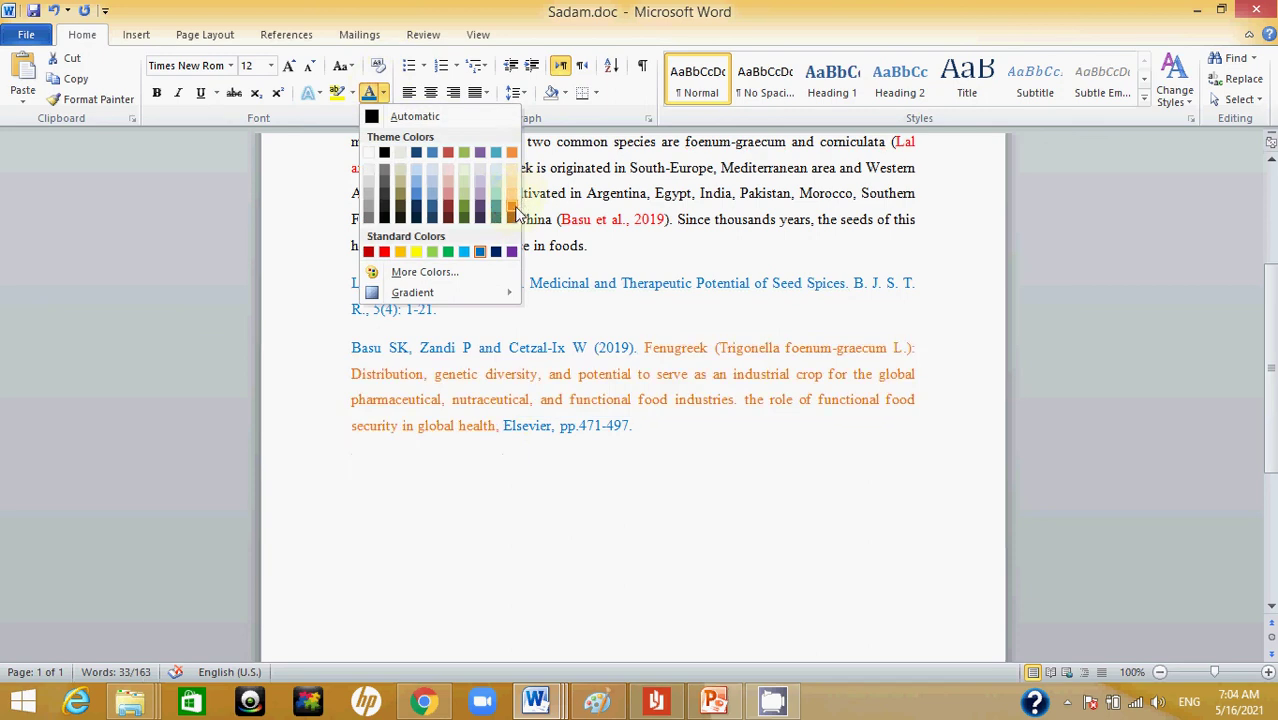
pyautogui.click(510, 398)
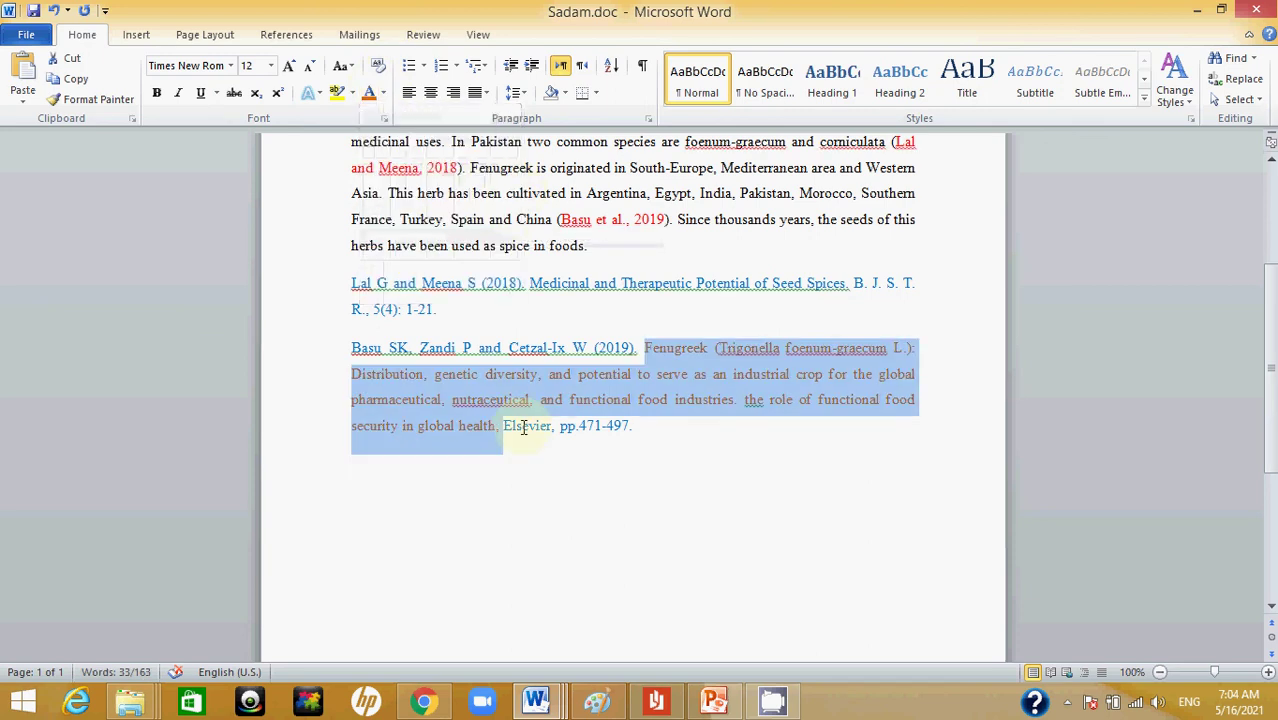
# - Make the publisher name Elsevier green
pyautogui.click(522, 427)
pyautogui.click(382, 93)
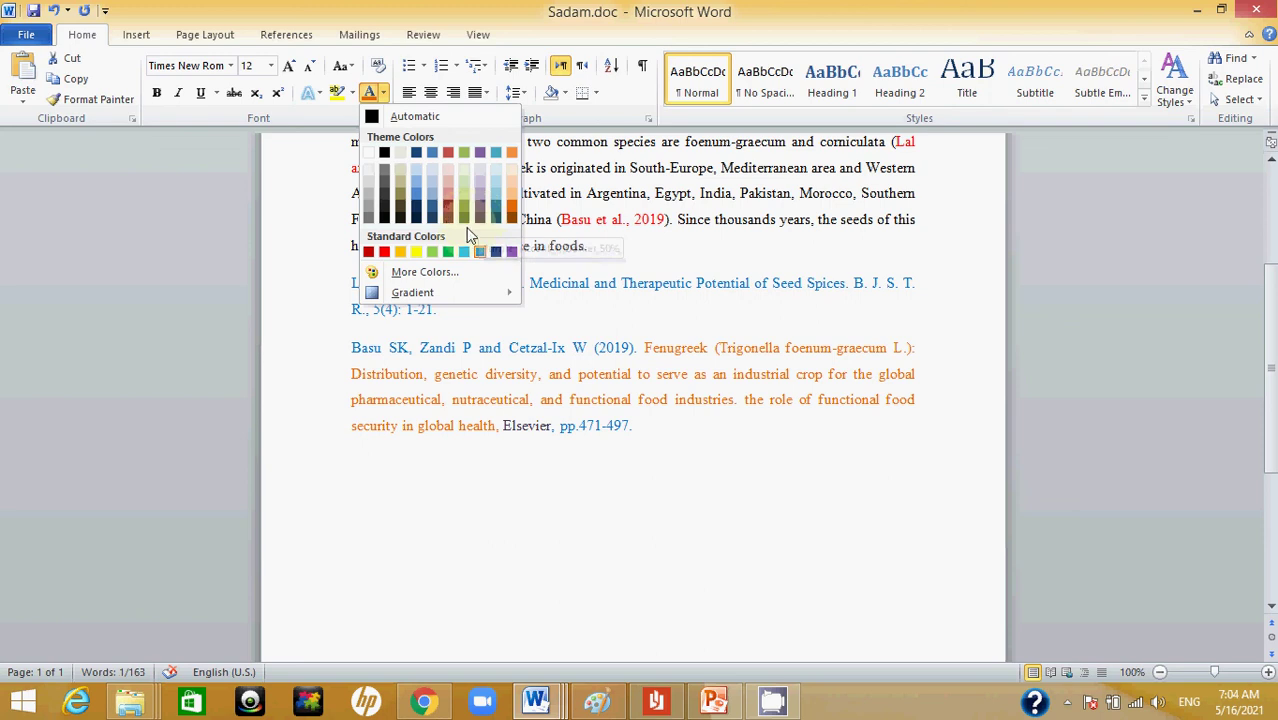
pyautogui.click(448, 252)
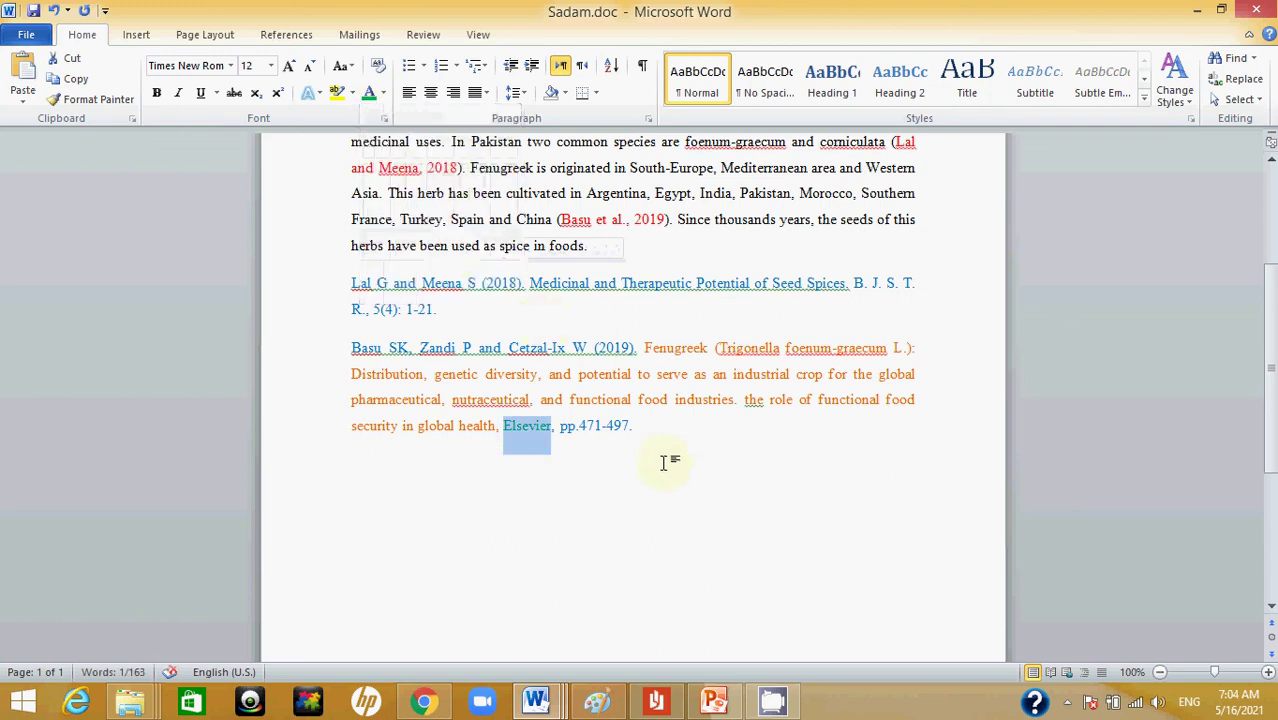
# - Give the page range pp.471-497. a dark red font colour
pyautogui.moveTo(636, 427); pyautogui.dragTo(563, 433)
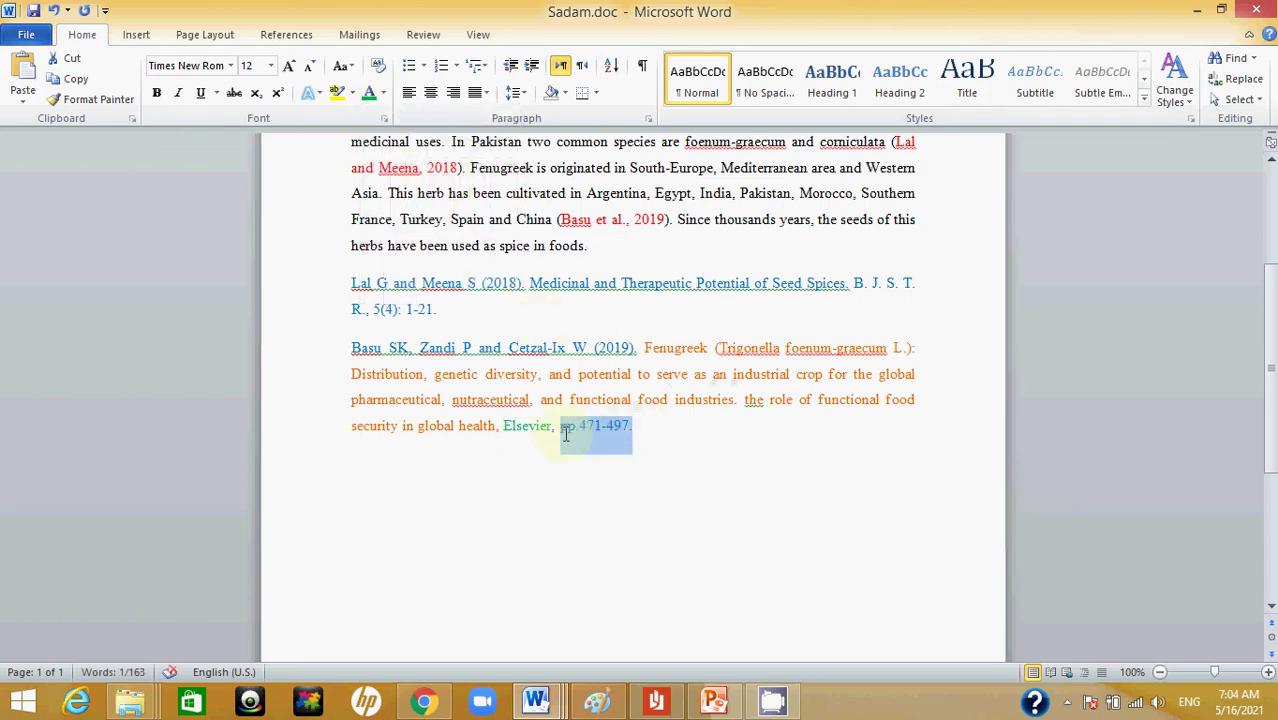
pyautogui.click(382, 92)
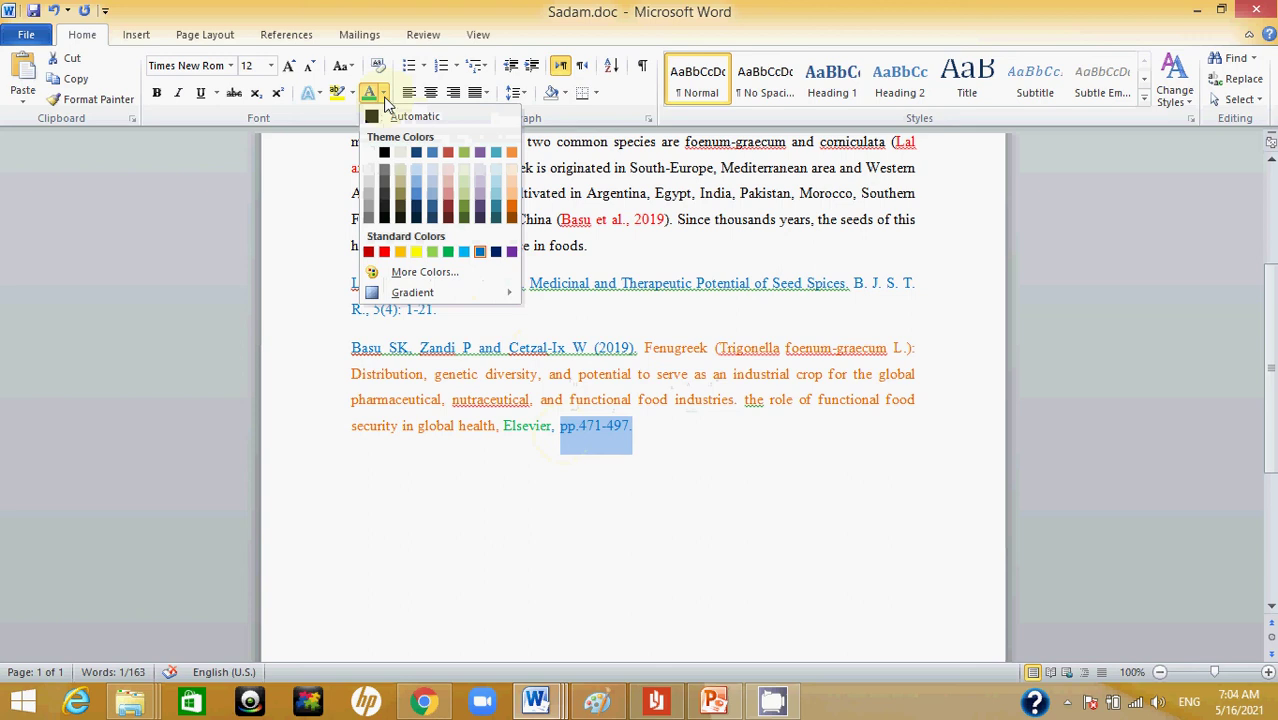
pyautogui.click(446, 209)
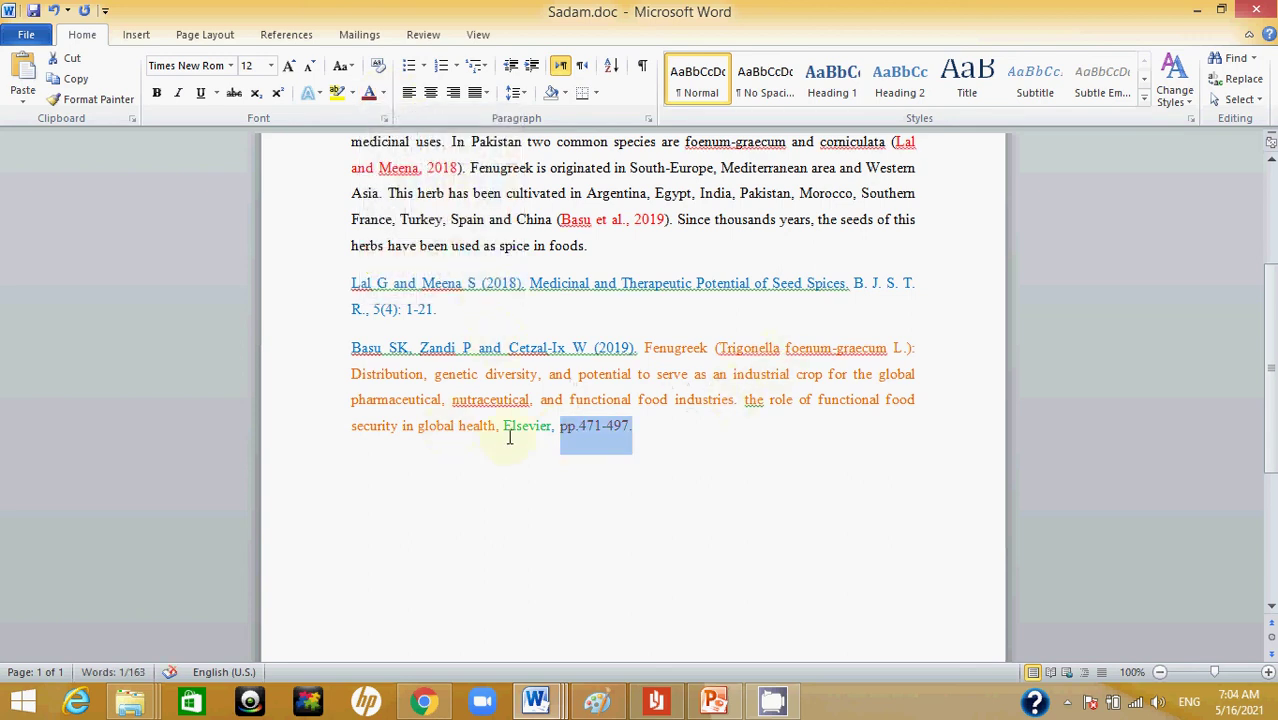
pyautogui.click(608, 430)
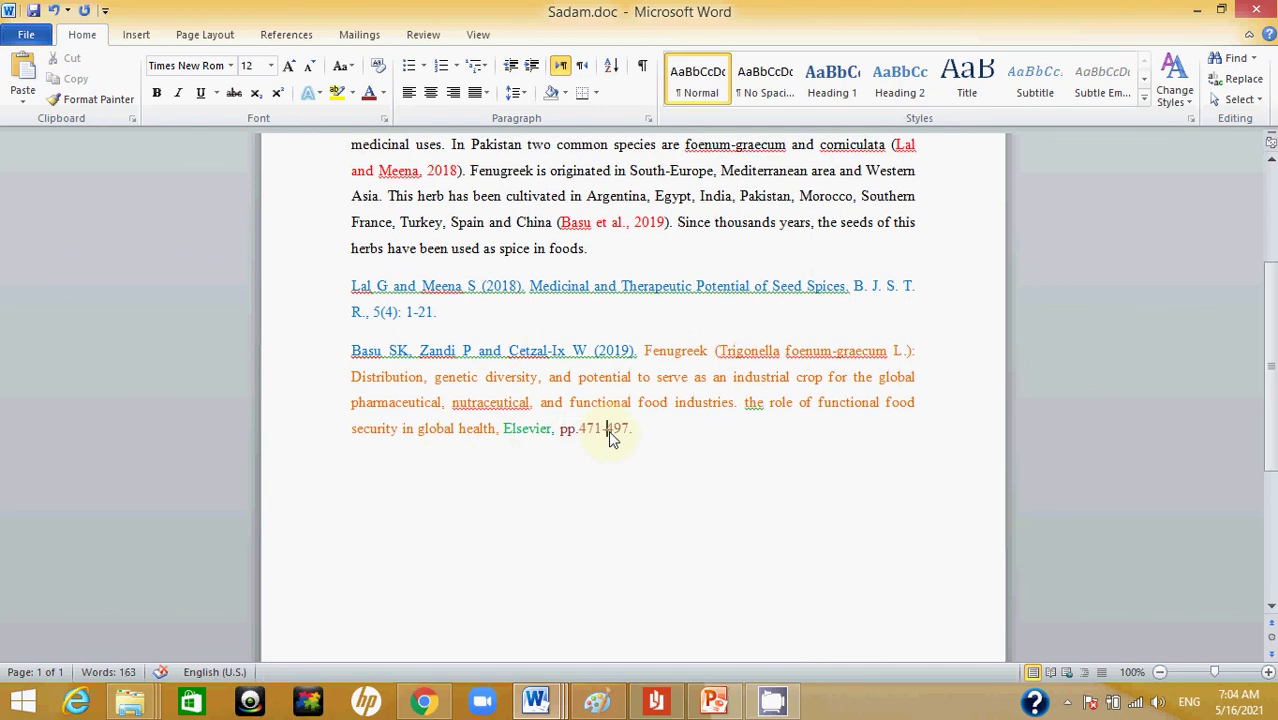